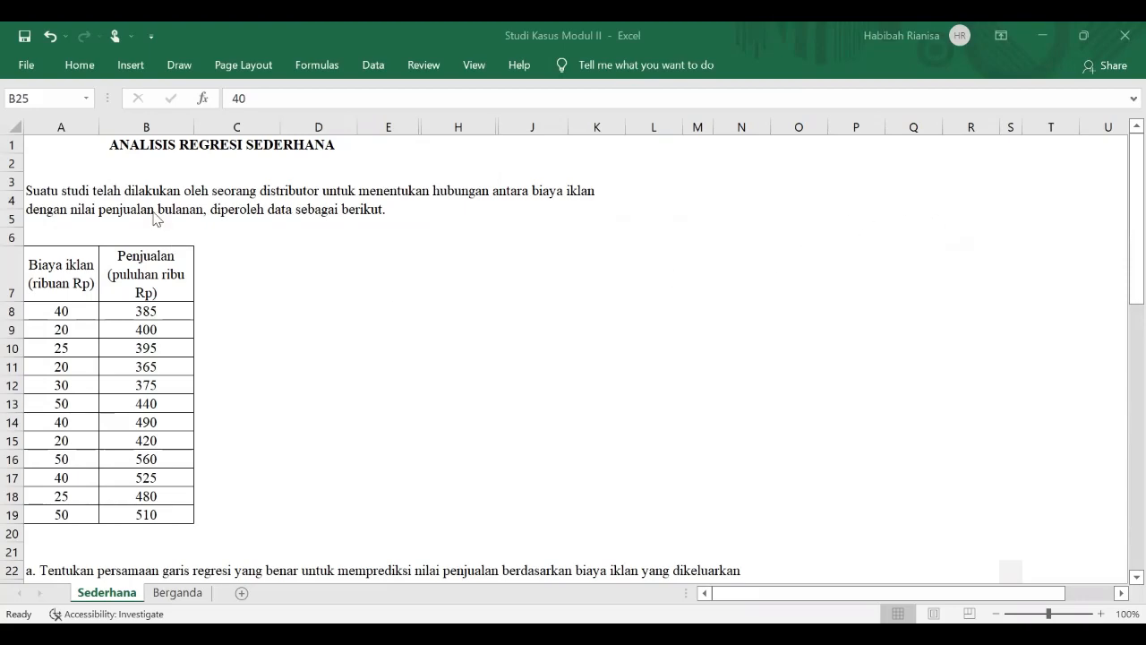
# Review the simple regression case statement and the source table's Biaya iklan and Penjualan column headers.
pyautogui.scroll(-1, 155, 215)
pyautogui.scroll(1, 155, 212)
pyautogui.click(154, 208)
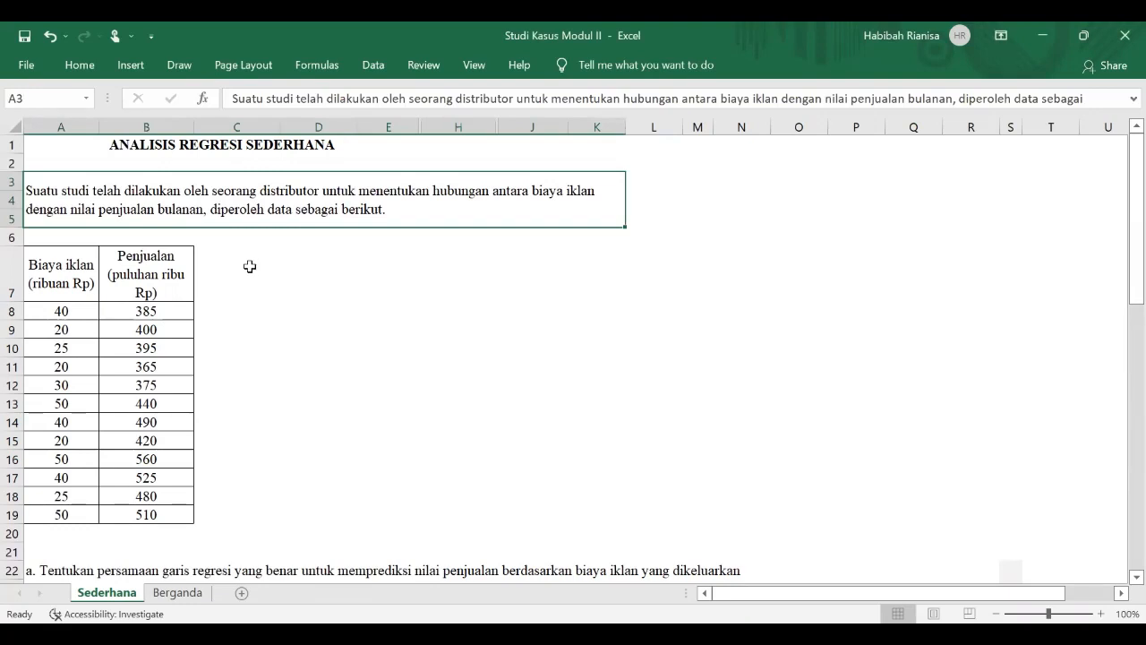
pyautogui.click(56, 270)
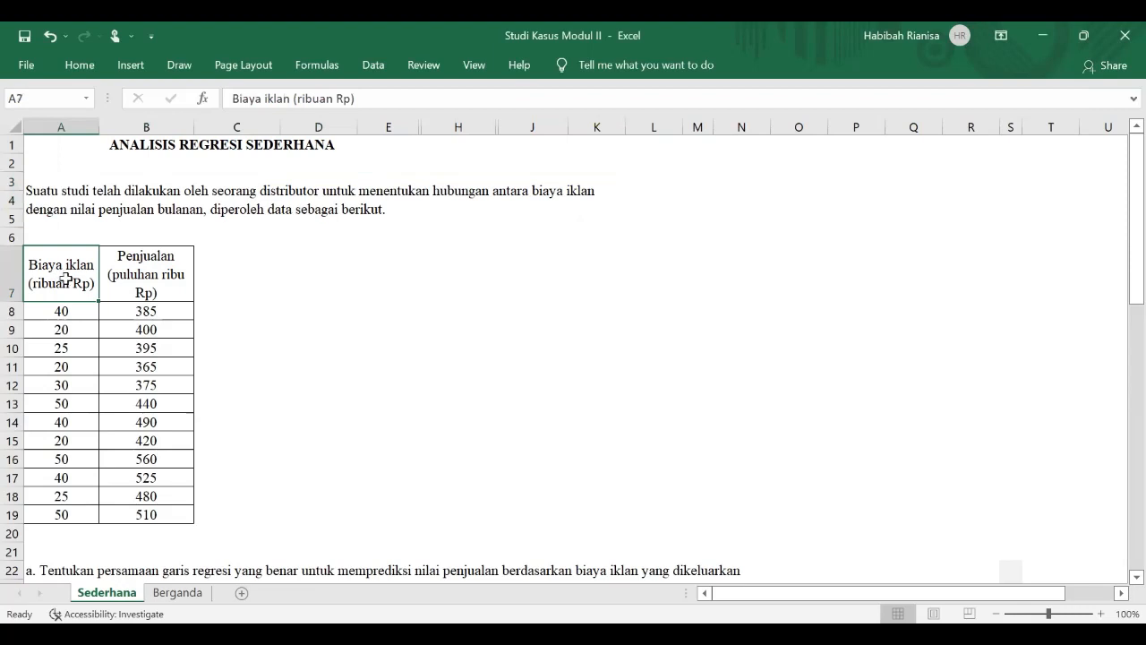
pyautogui.click(136, 284)
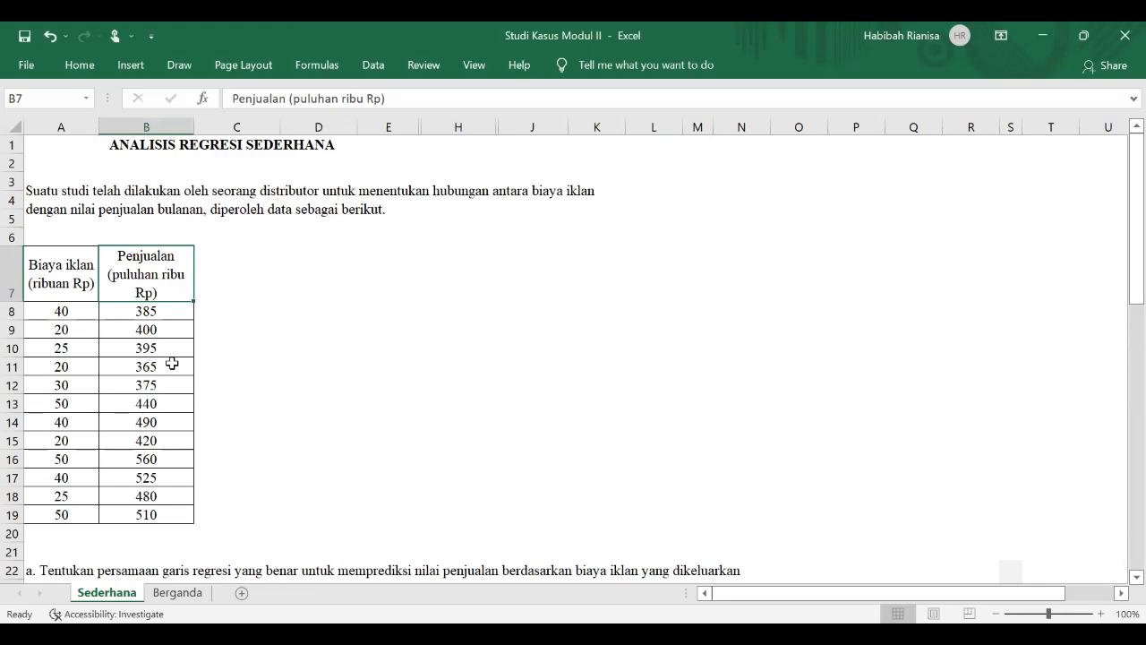
# Read question a about the regression line equation and compare it with the Biaya iklan column of the source table.
pyautogui.scroll(-4, 172, 363)
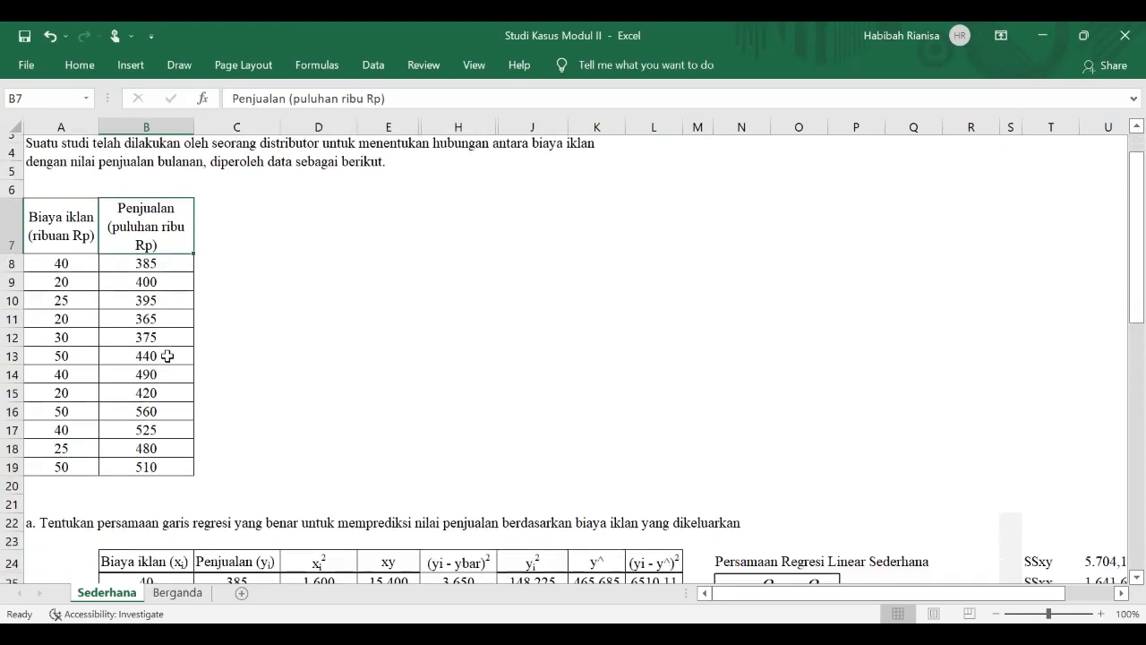
pyautogui.scroll(-1, 77, 250)
pyautogui.click(77, 250)
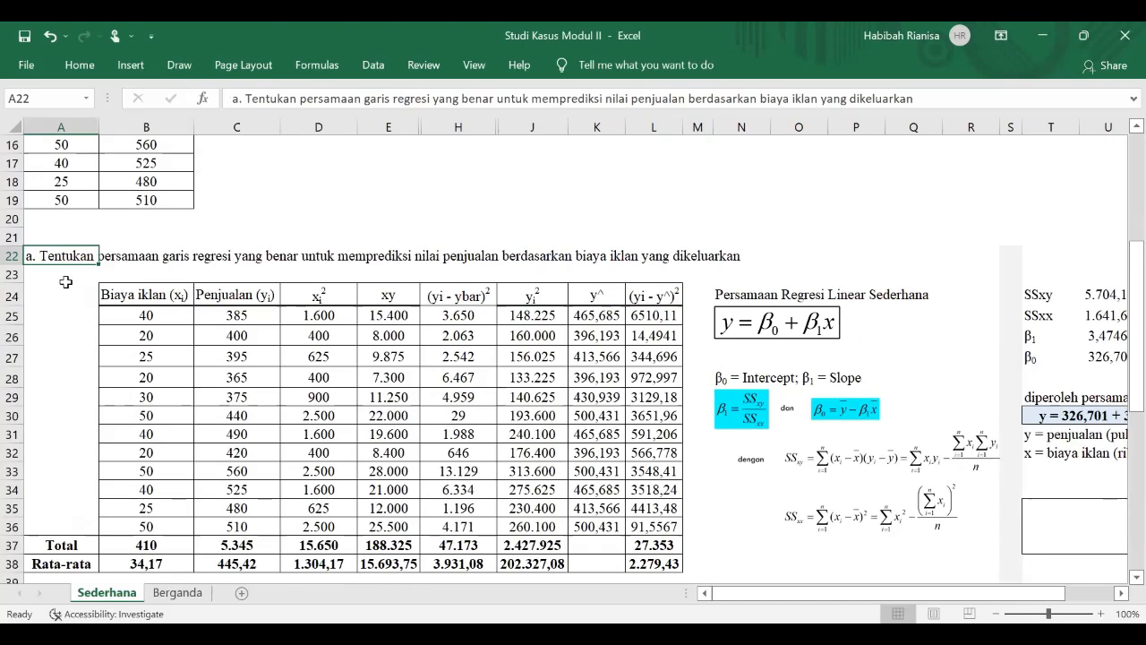
pyautogui.scroll(-1, 66, 282)
pyautogui.scroll(5, 85, 256)
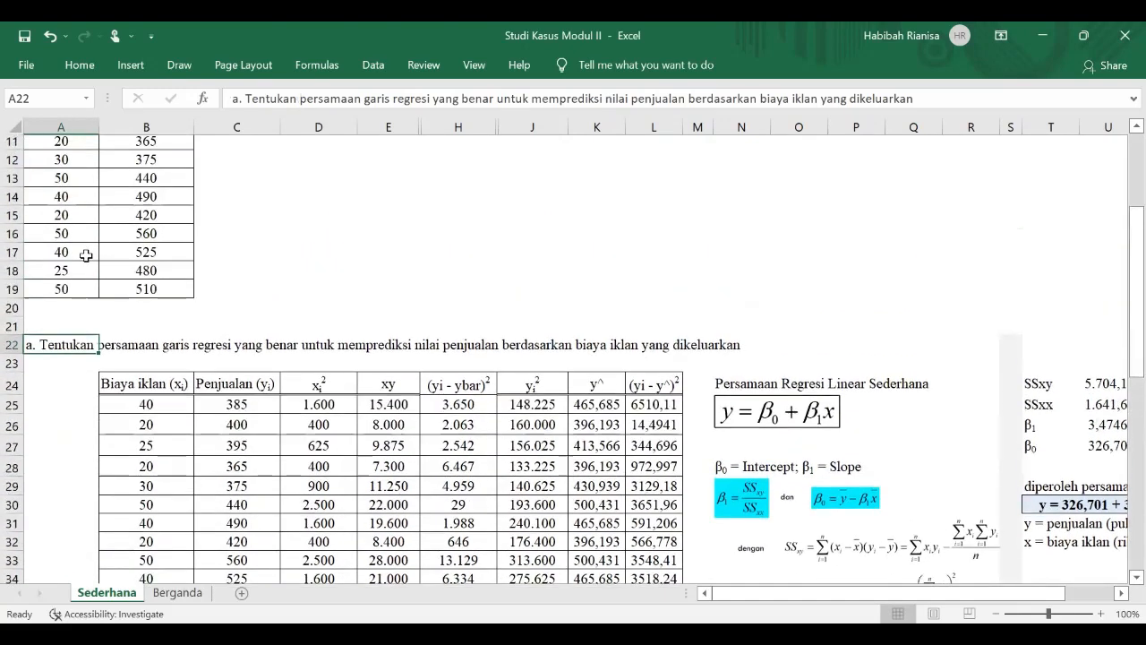
pyautogui.click(82, 235)
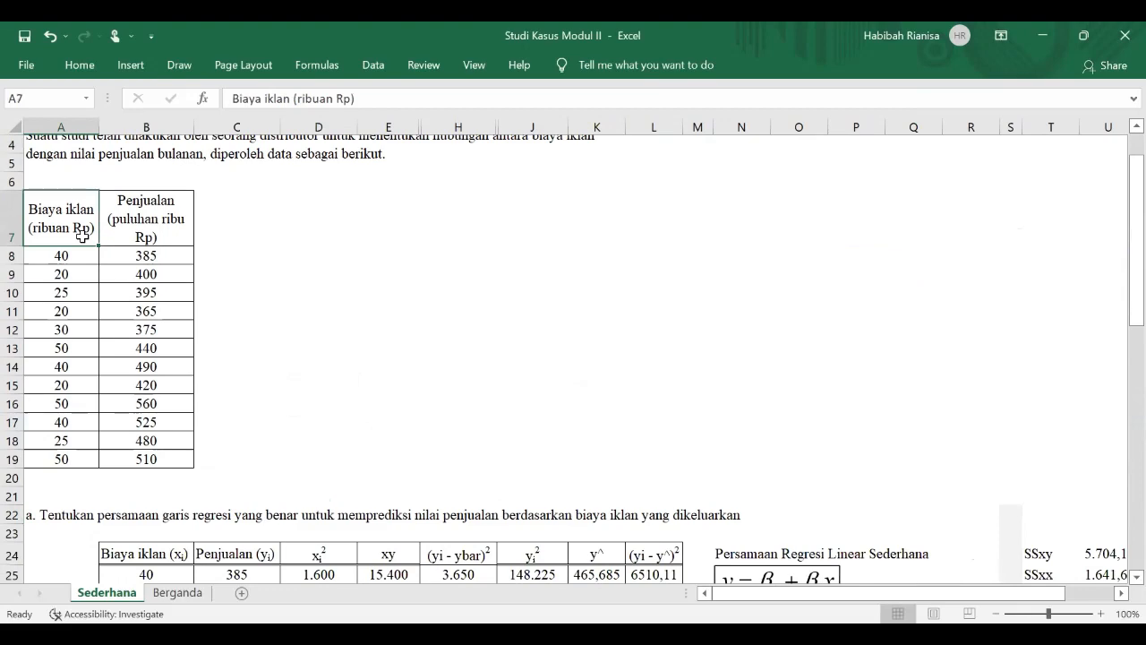
pyautogui.scroll(-2, 83, 235)
pyautogui.scroll(-3, 83, 236)
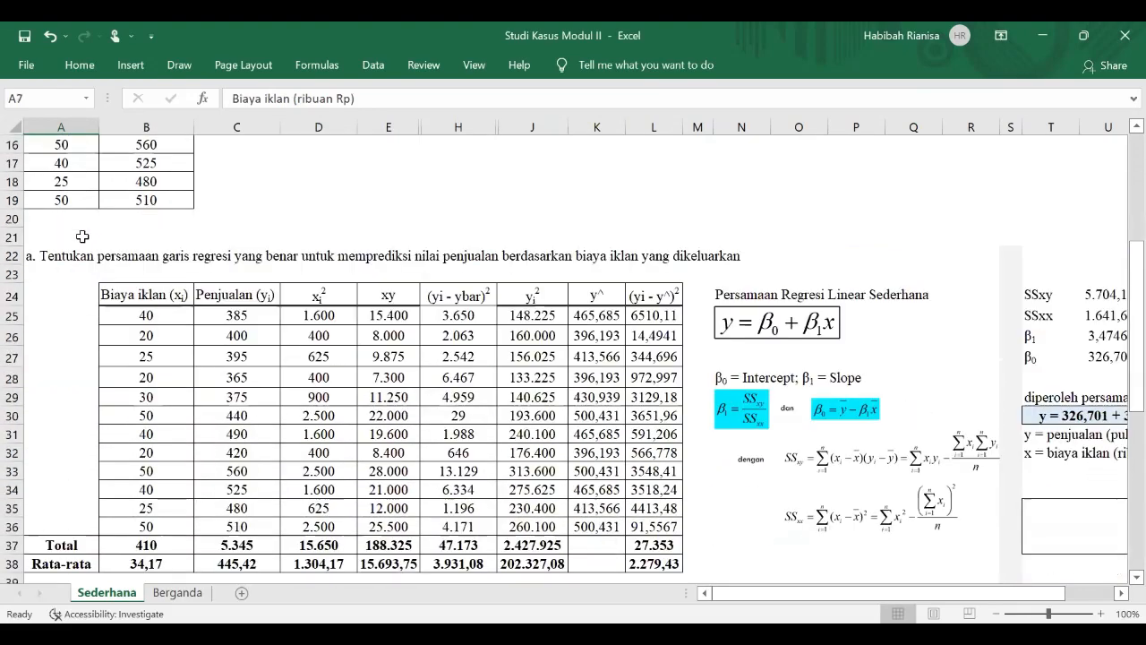
# Go through the calculation table's column headers in row 24, from Biaya iklan (xi) to (yi - y^)².
pyautogui.click(113, 243)
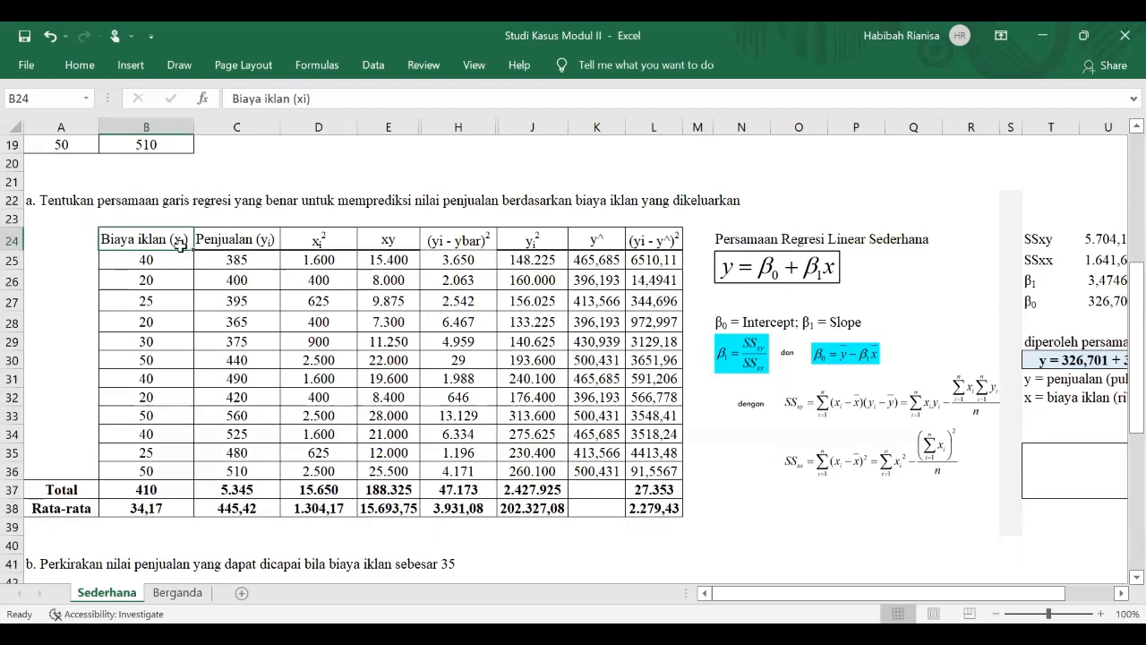
pyautogui.click(253, 238)
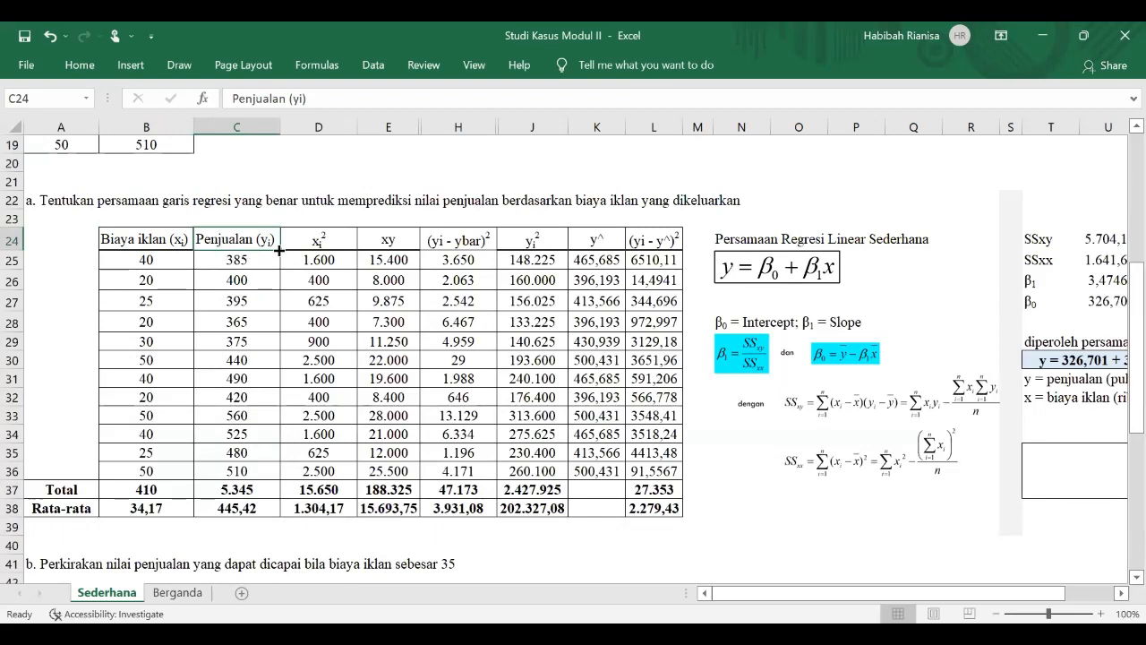
pyautogui.click(320, 241)
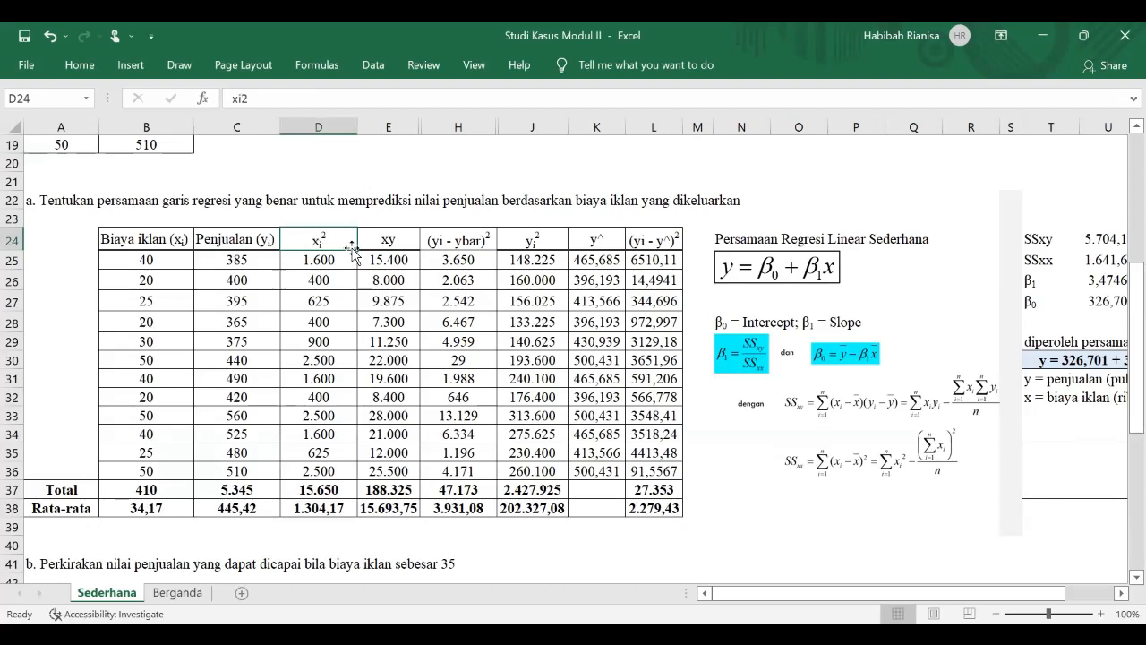
pyautogui.click(388, 254)
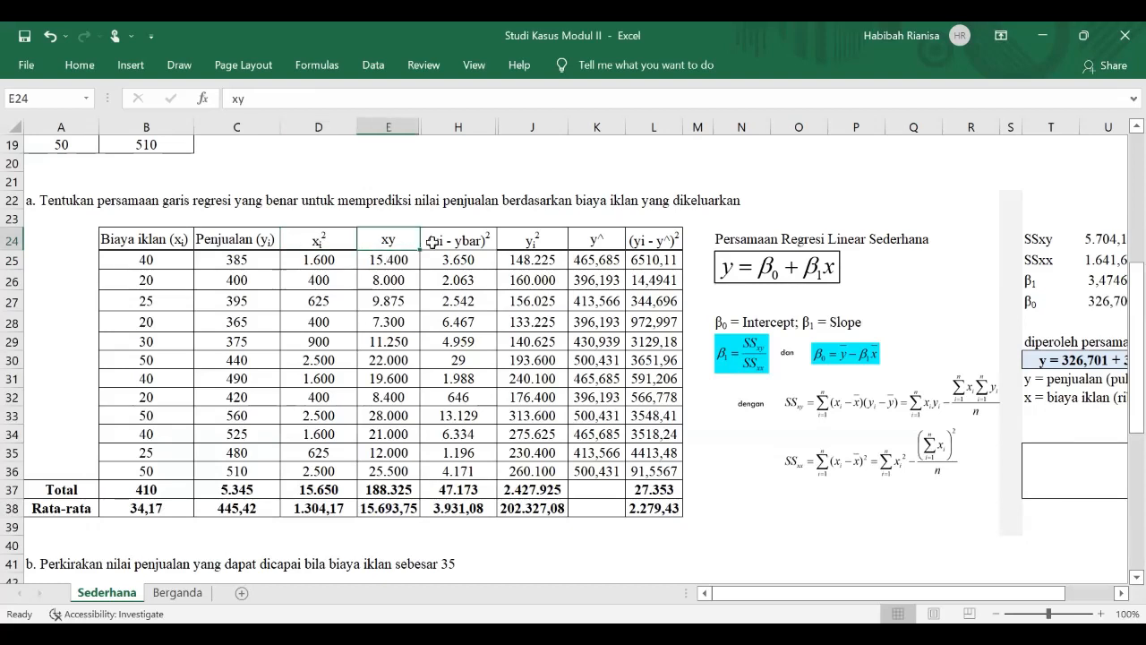
pyautogui.click(460, 242)
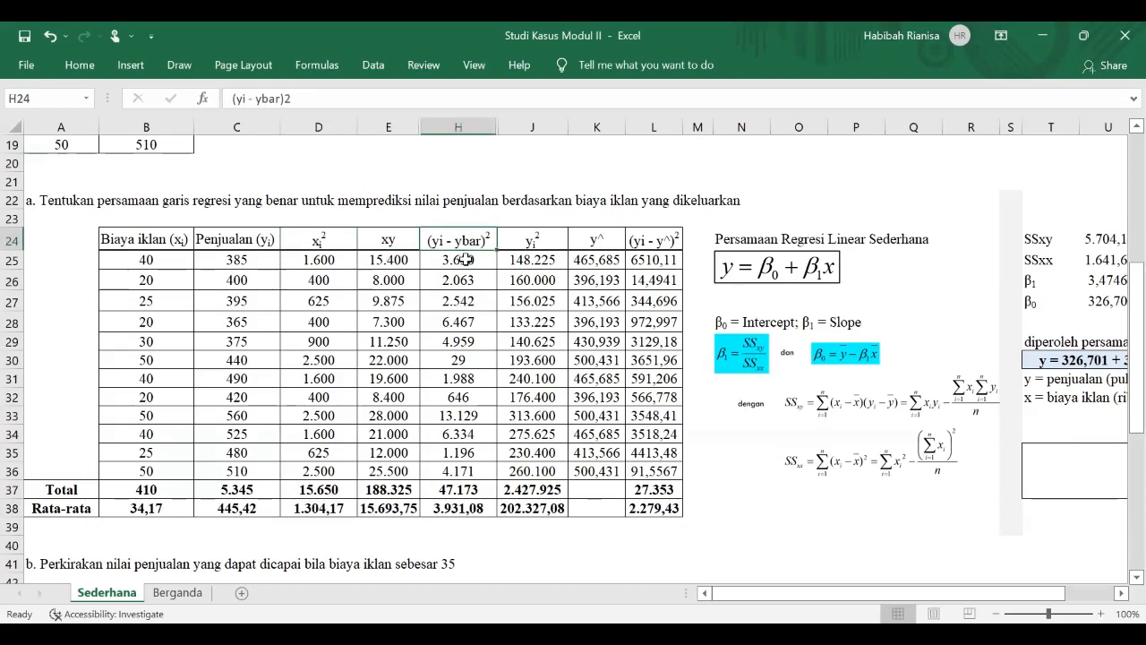
pyautogui.click(528, 245)
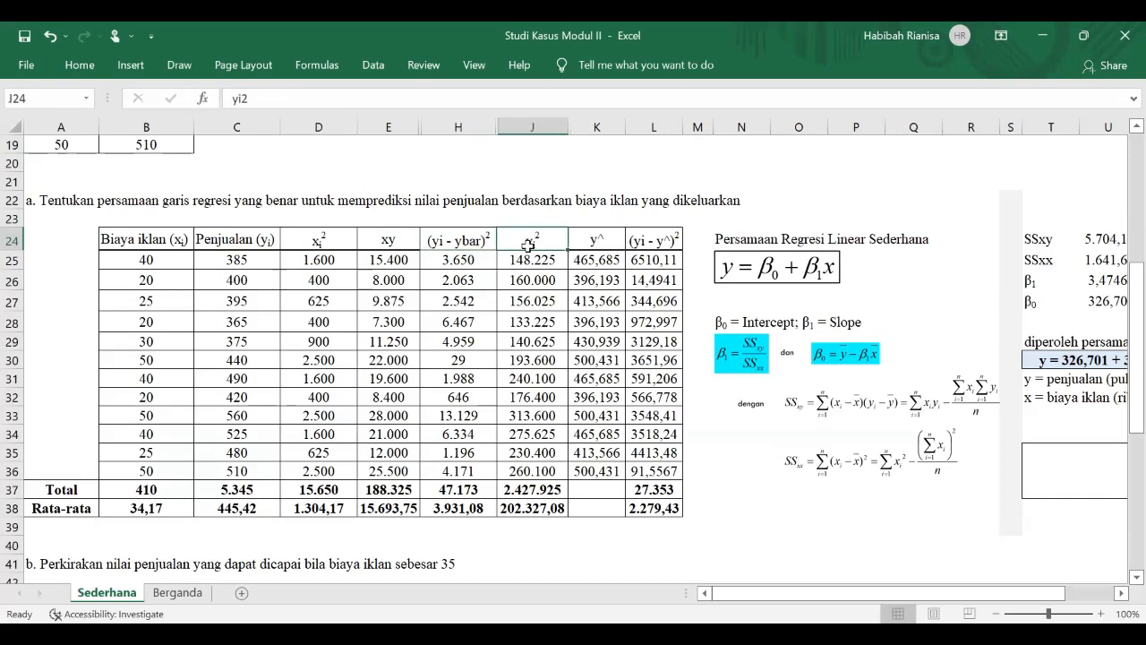
pyautogui.click(577, 239)
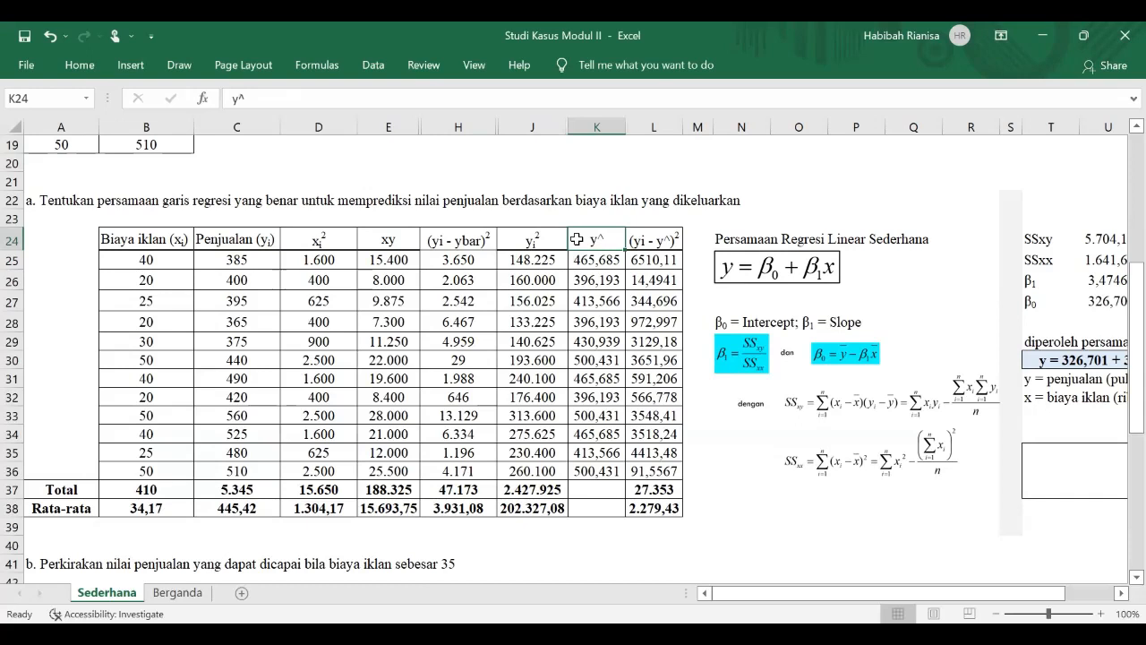
pyautogui.click(644, 242)
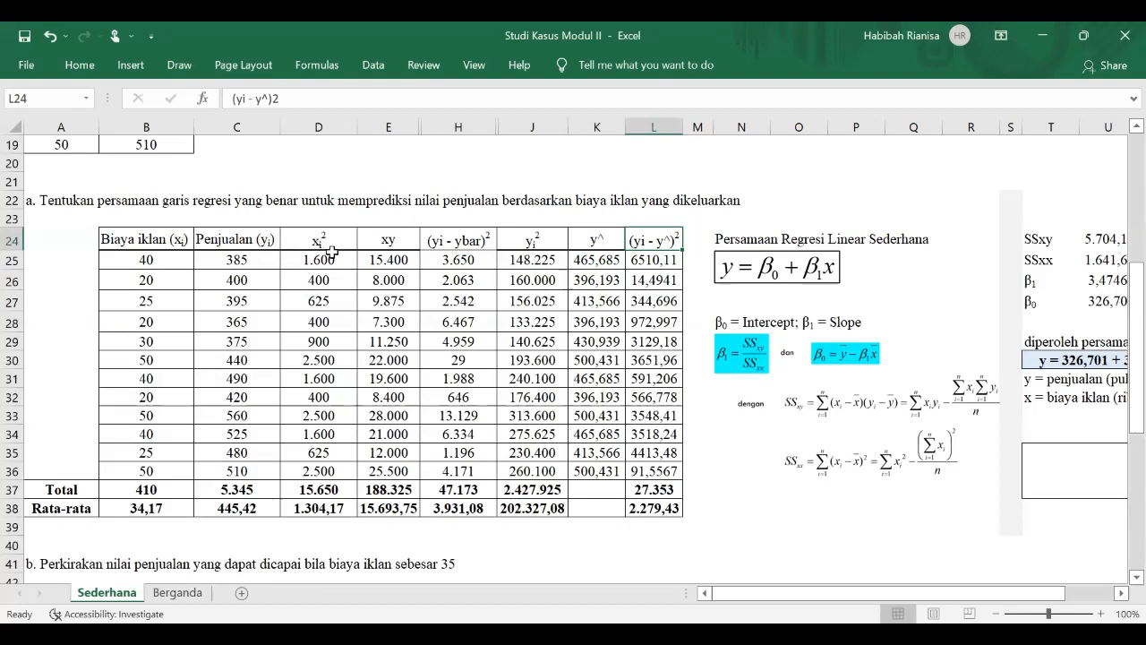
# Inspect the xi² formula in D25 and the cell it references, leaving the formula as it is.
pyautogui.click(333, 240)
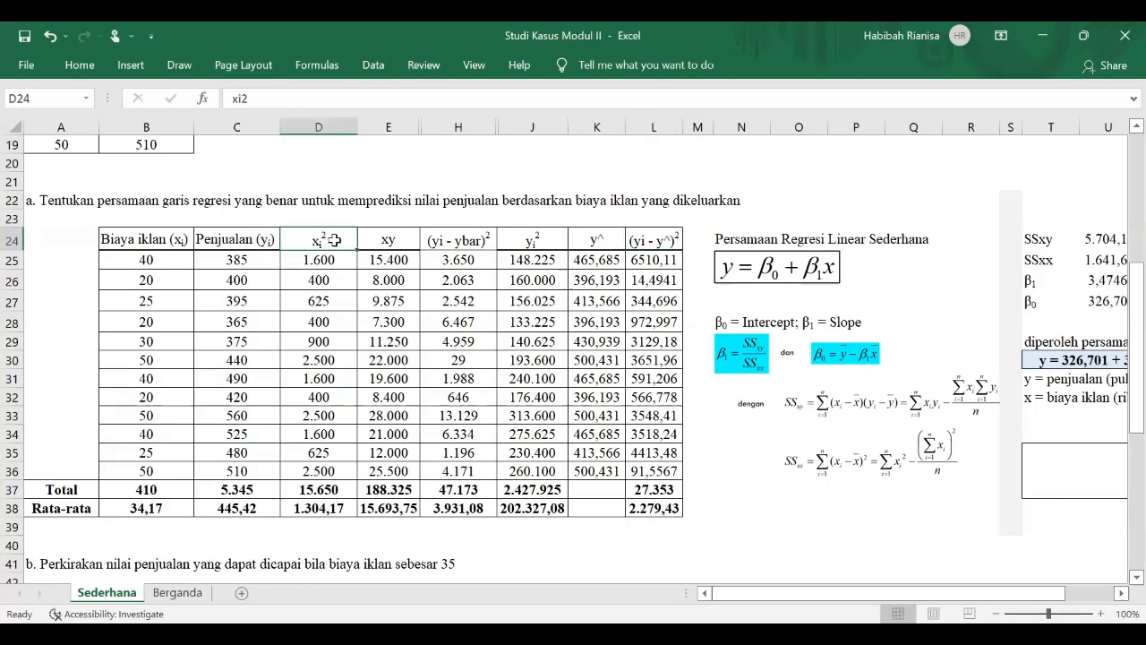
pyautogui.click(334, 259)
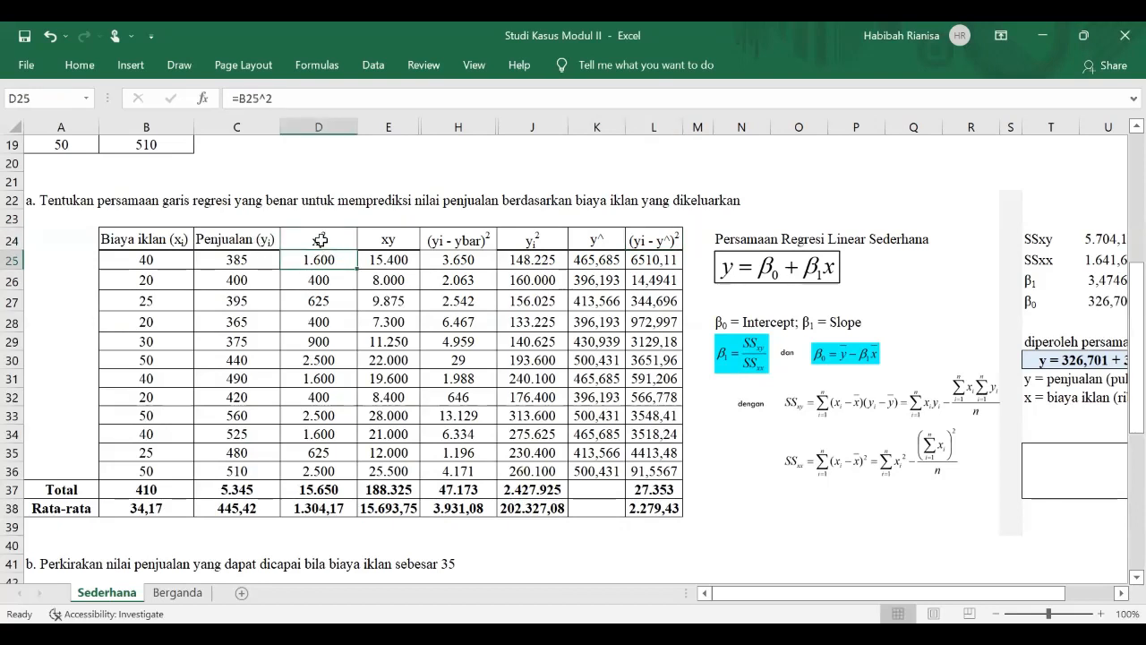
pyautogui.click(289, 96)
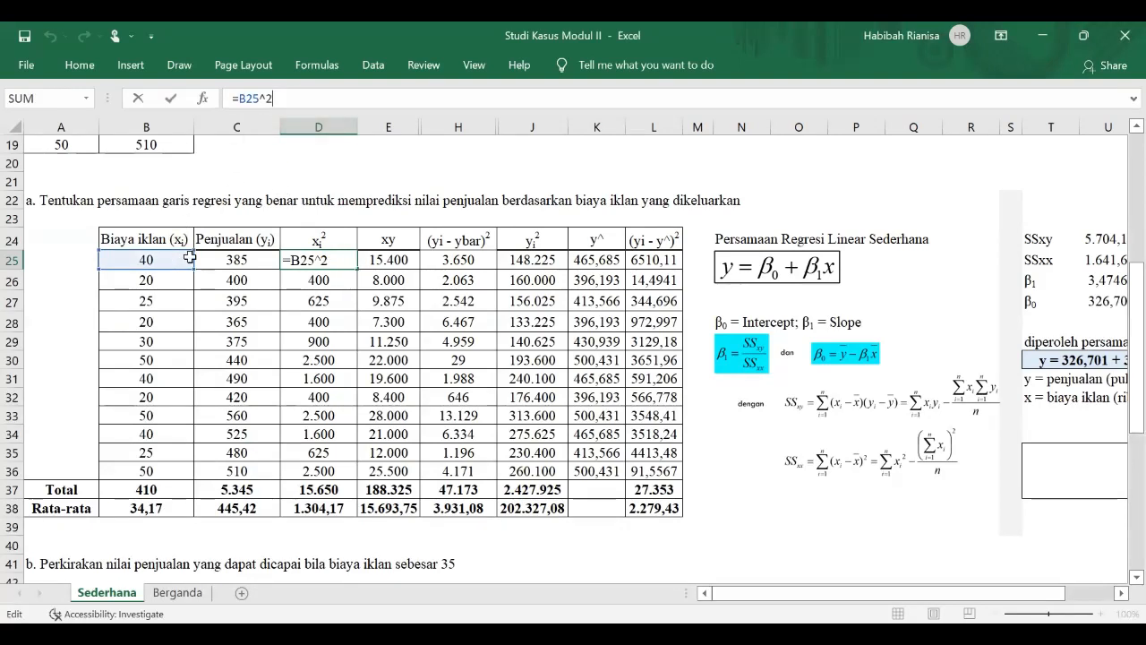
pyautogui.press('Return')
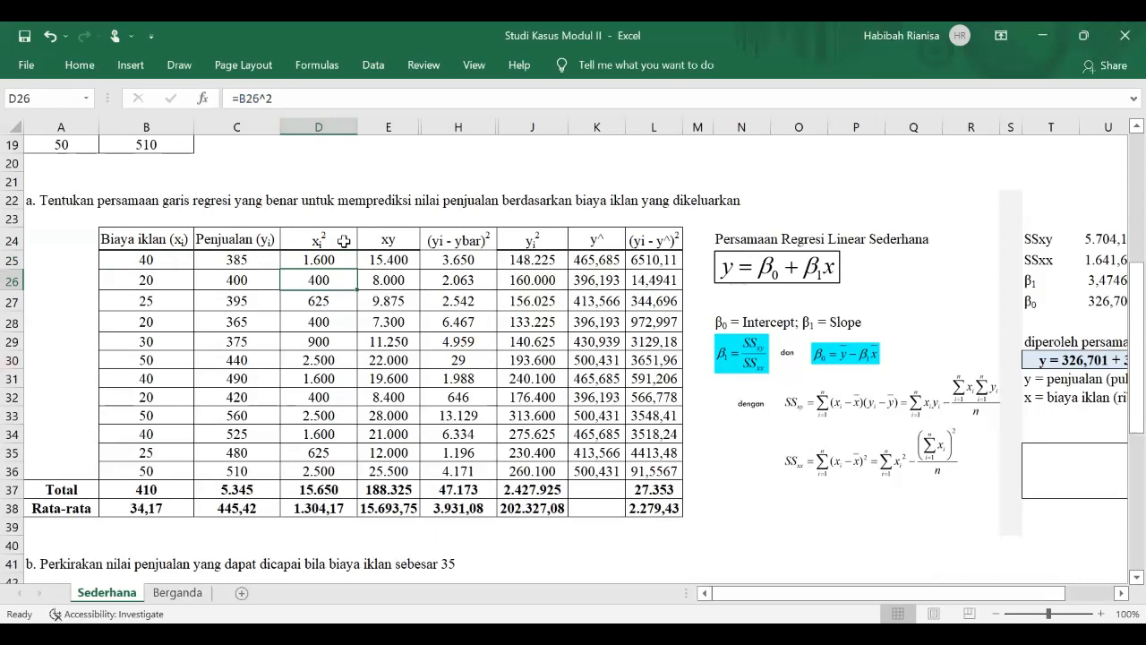
# Inspect the xy formula in E25 and its referenced cells without changing it.
pyautogui.click(399, 261)
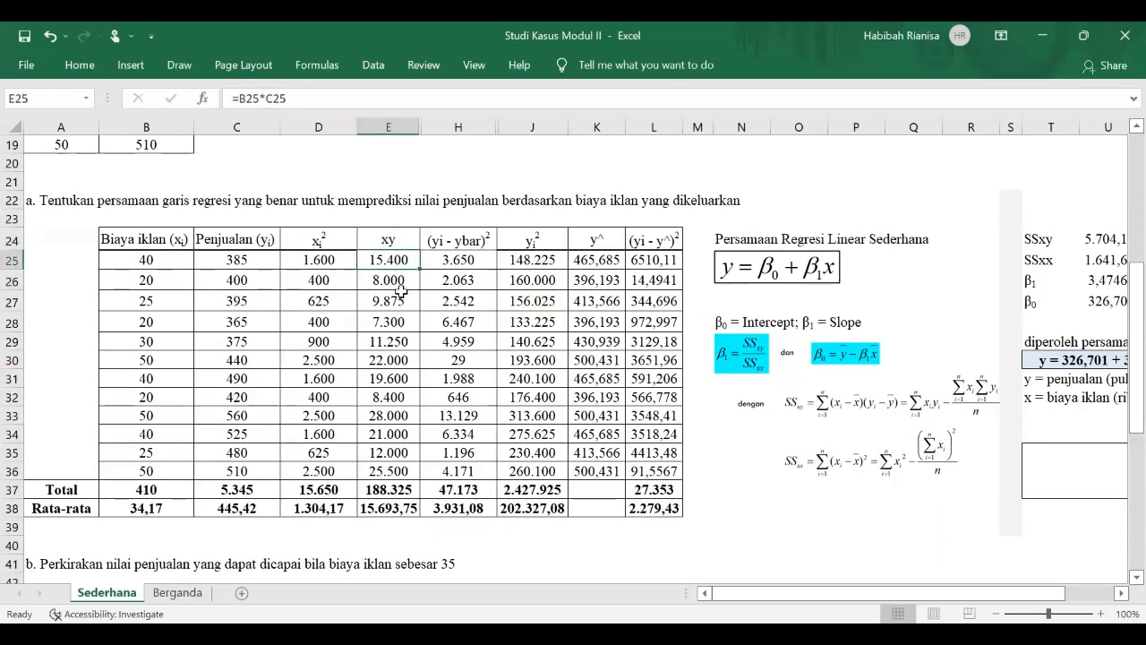
pyautogui.click(300, 98)
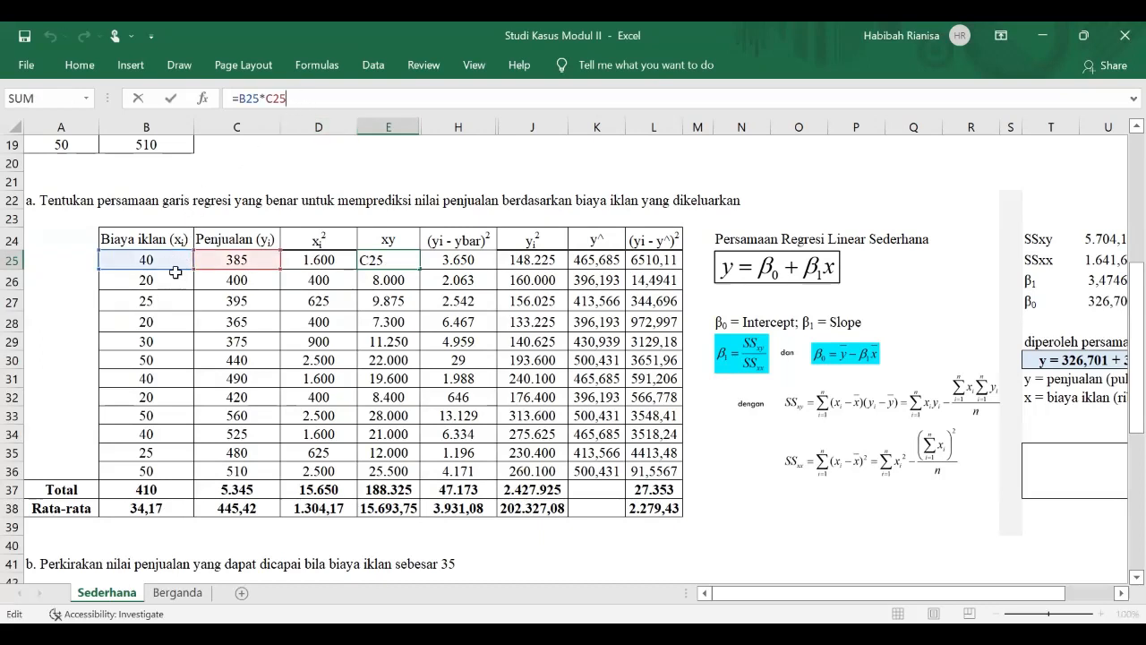
pyautogui.press('Return')
pyautogui.click(397, 258)
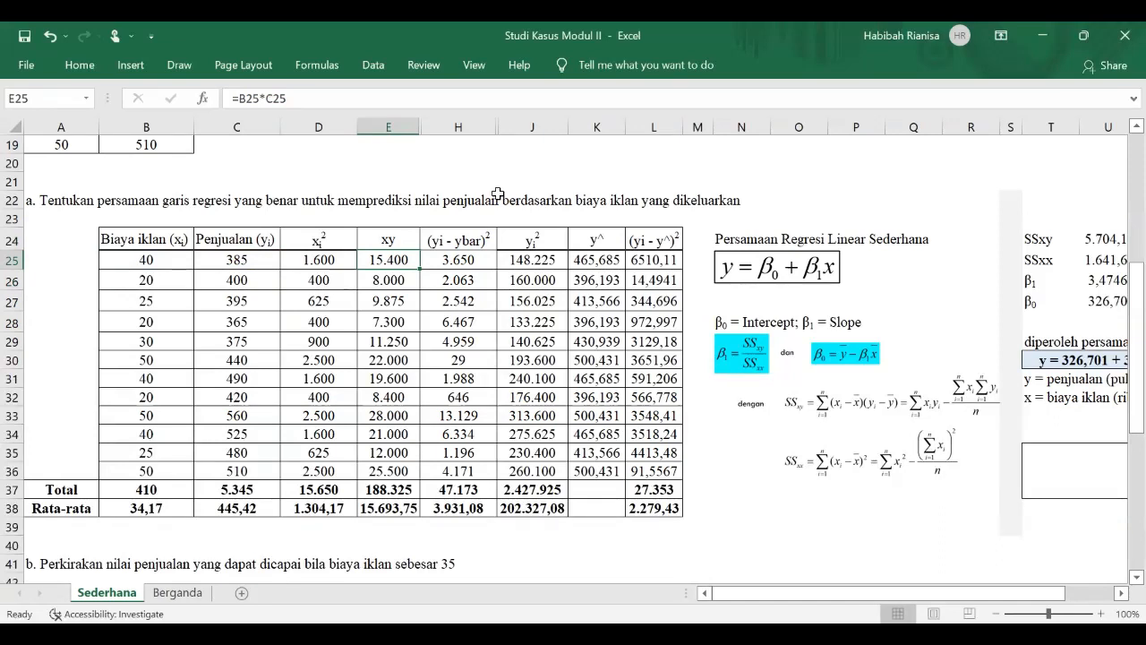
# Inspect the (yi - ybar)² formula in H25, including its references to the sales value and the sales mean.
pyautogui.click(476, 261)
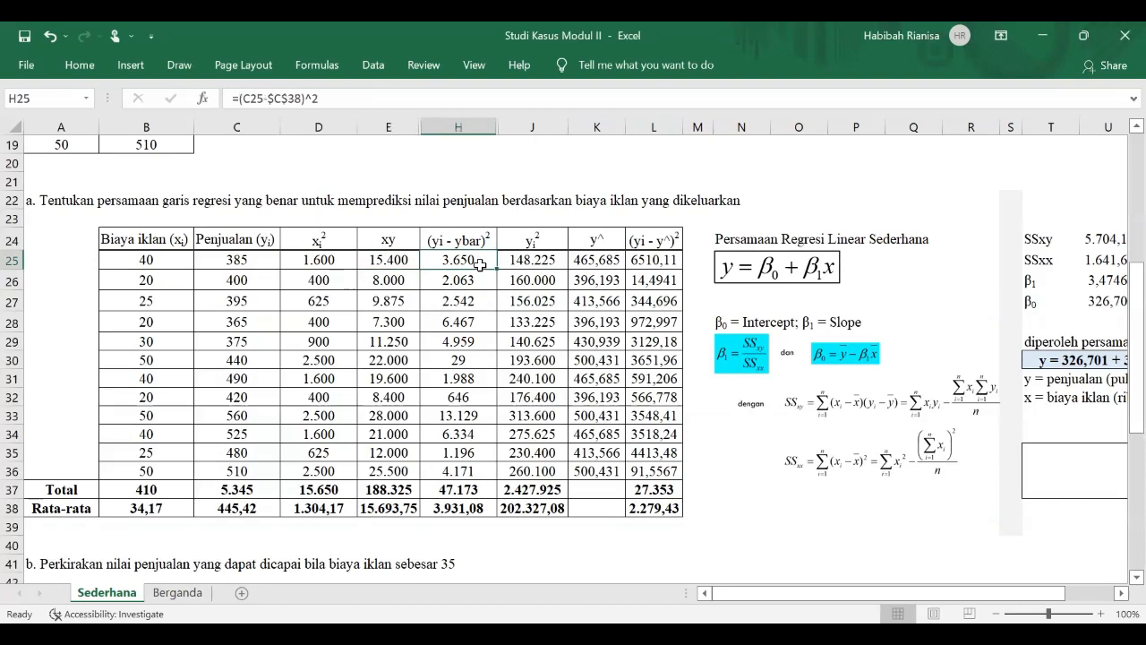
pyautogui.click(264, 96)
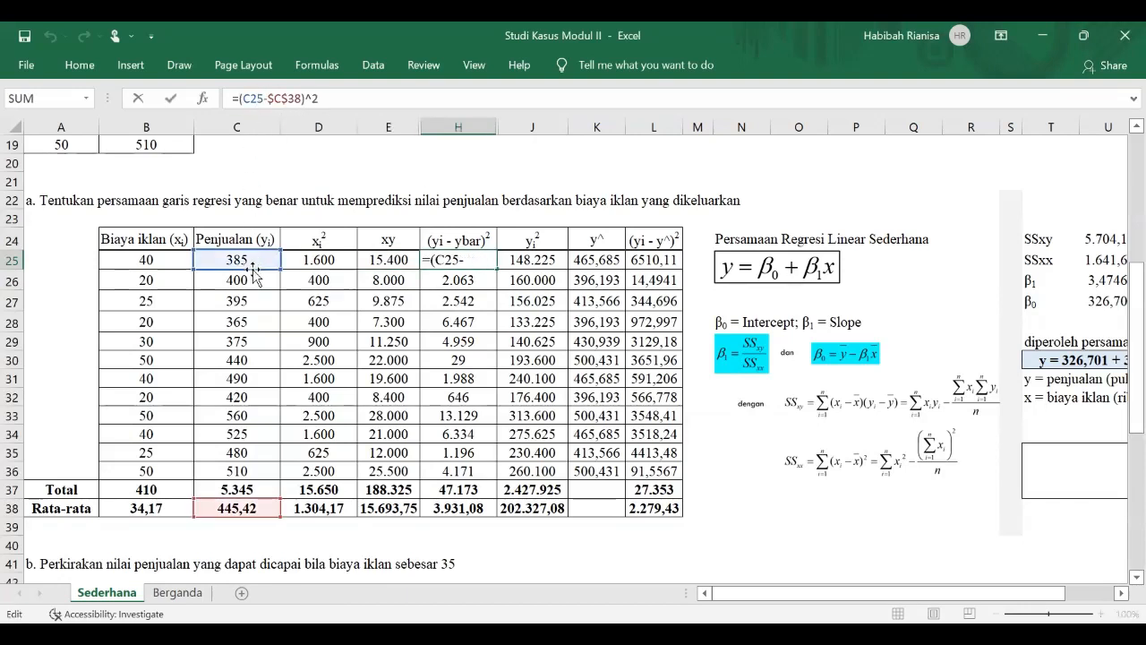
pyautogui.click(287, 98)
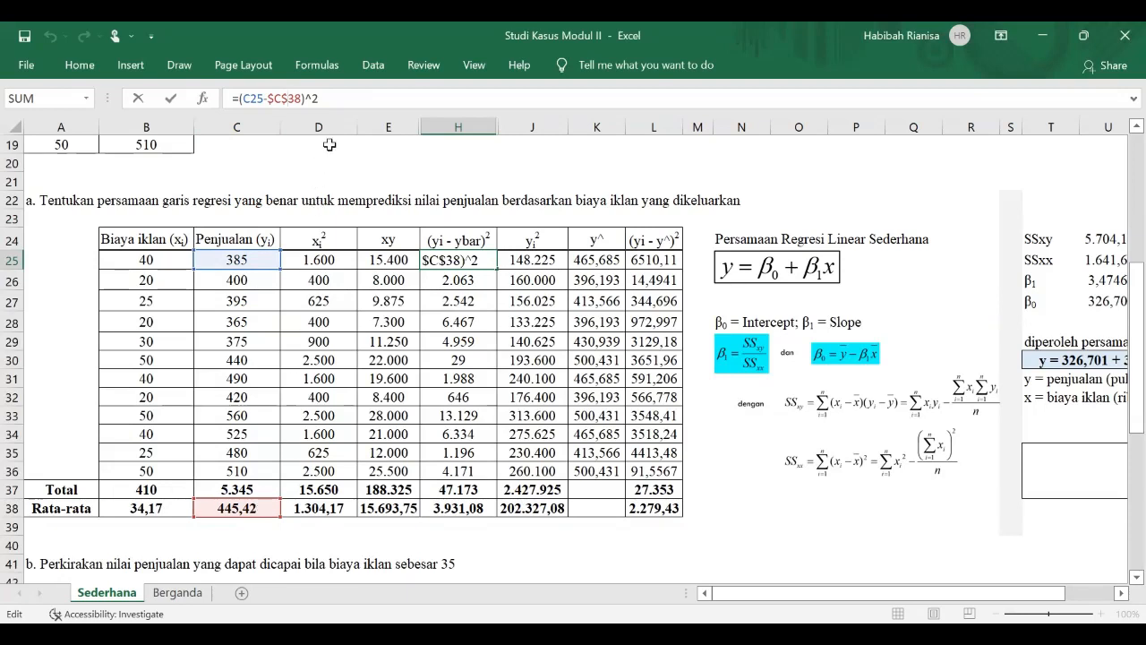
pyautogui.click(338, 99)
pyautogui.press('Return')
pyautogui.click(472, 260)
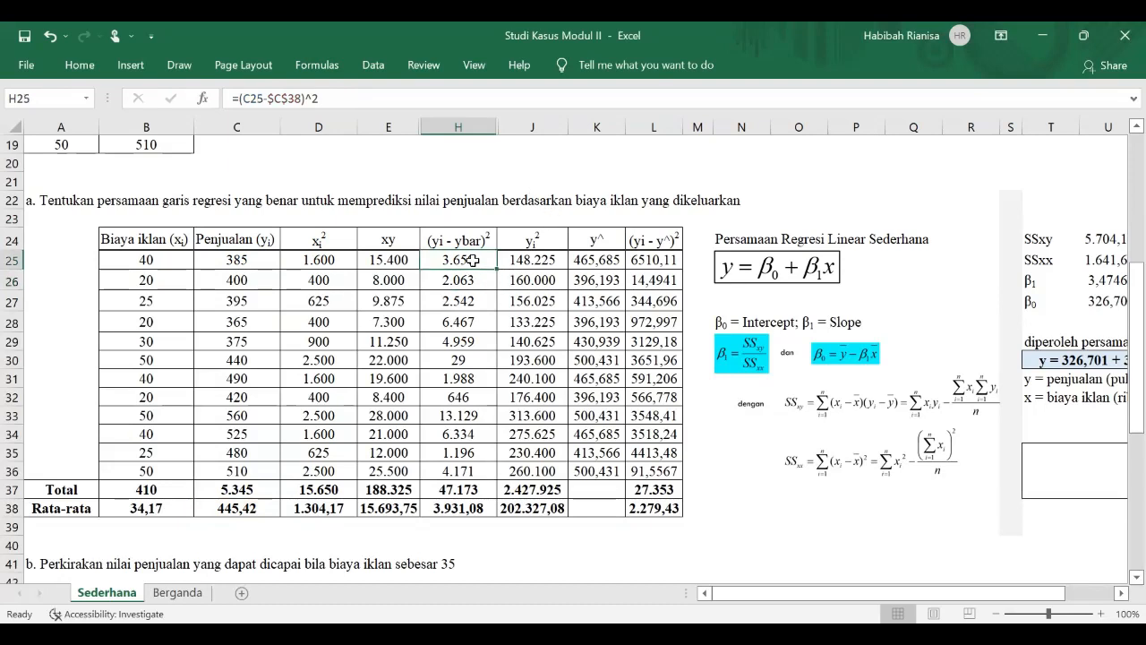
# Inspect the yi² formula in J25 and its reference to the sales column, keeping it unedited.
pyautogui.click(531, 262)
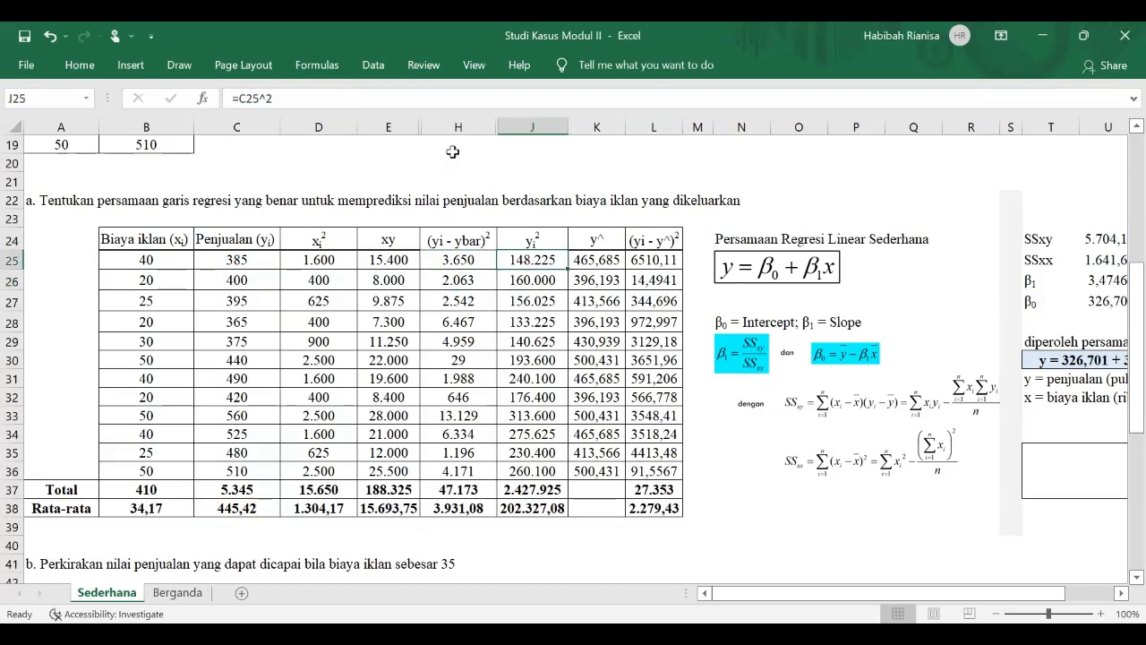
pyautogui.click(418, 101)
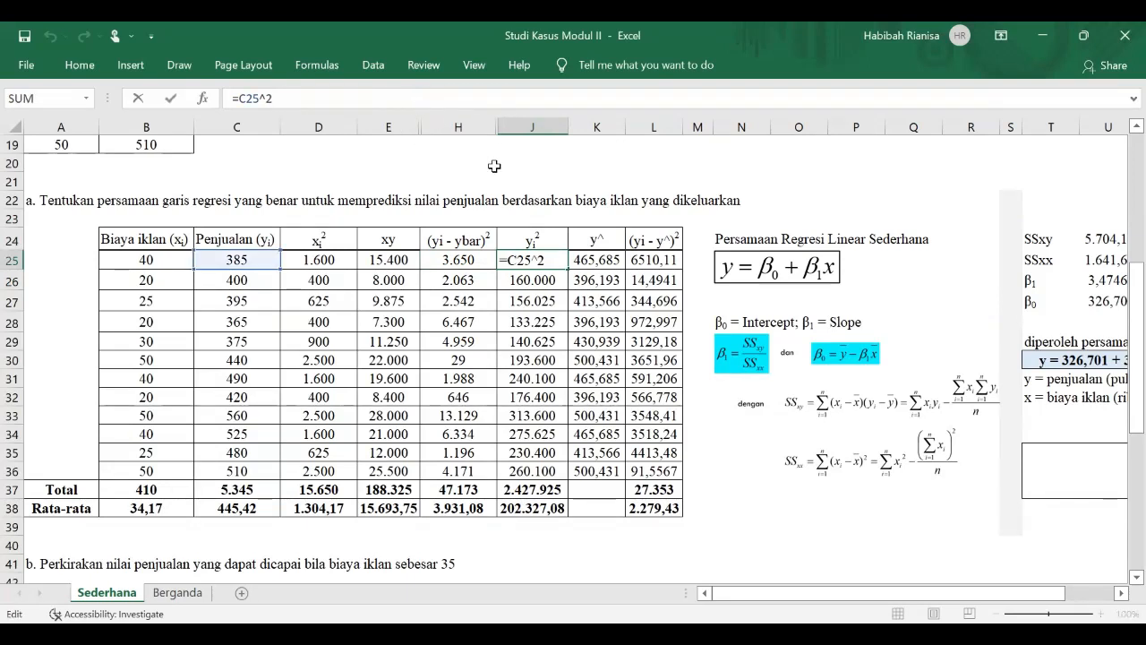
pyautogui.press('Return')
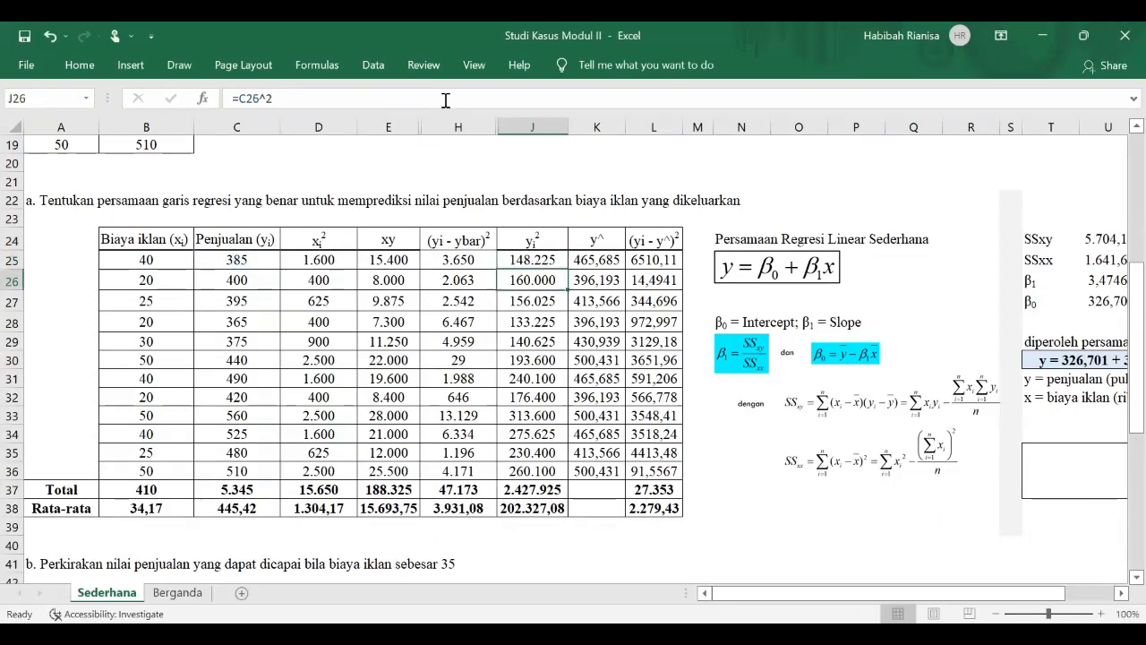
pyautogui.click(548, 257)
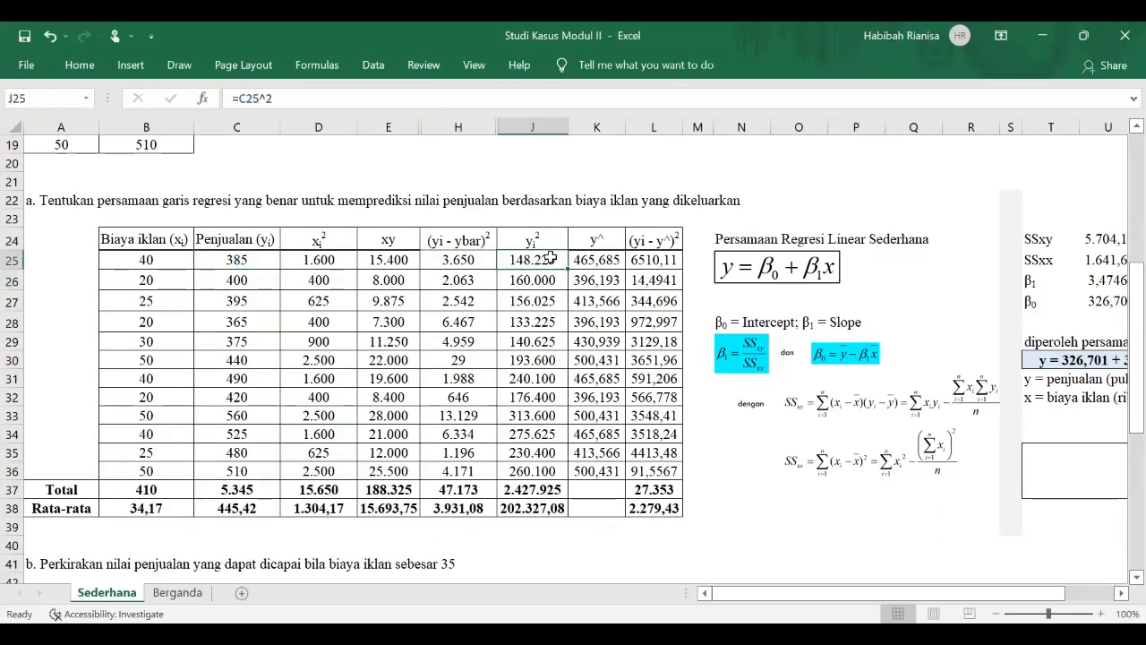
# Check the y^ and (yi - y^)² formulas in K25 and L25, and the Total and Rata-rata row labels.
pyautogui.click(595, 255)
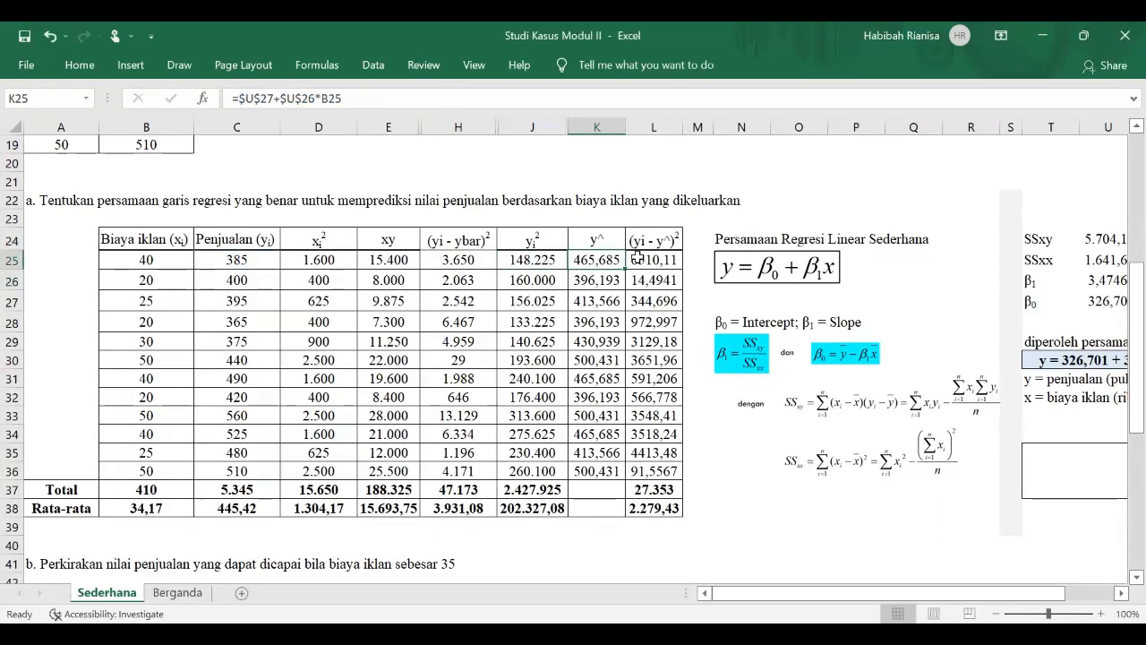
pyautogui.click(636, 257)
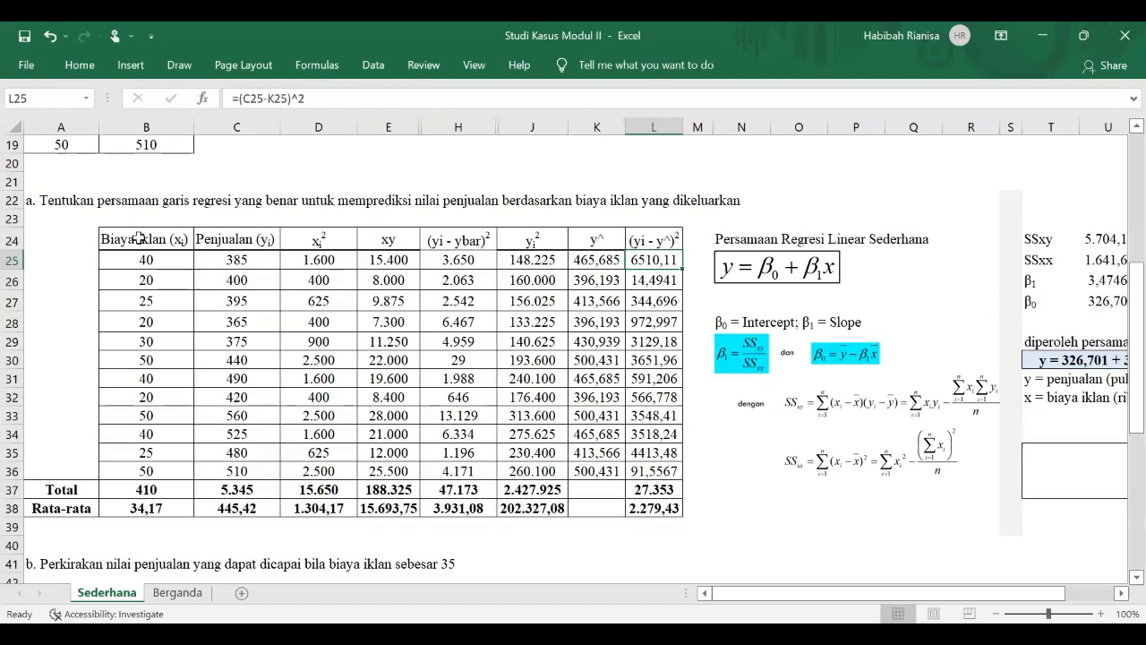
pyautogui.click(71, 493)
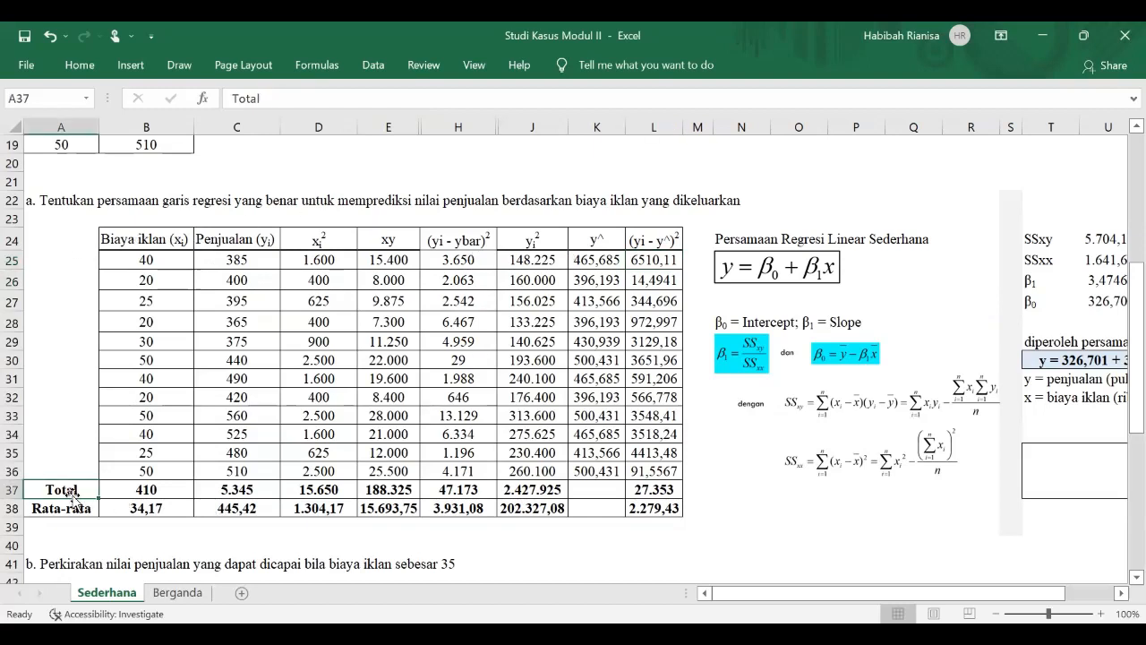
pyautogui.click(74, 506)
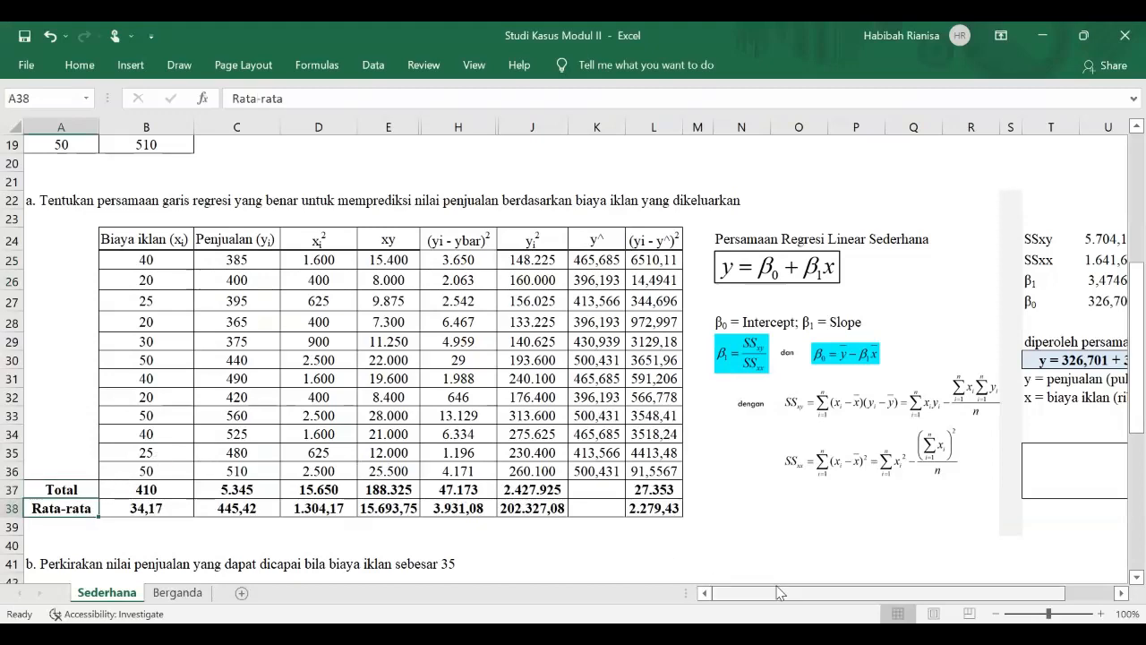
# Review the simple linear regression equation, the intercept and slope note, and the β1, β0, SSxy and SSxx formula images.
pyautogui.moveTo(781, 598); pyautogui.dragTo(831, 593)
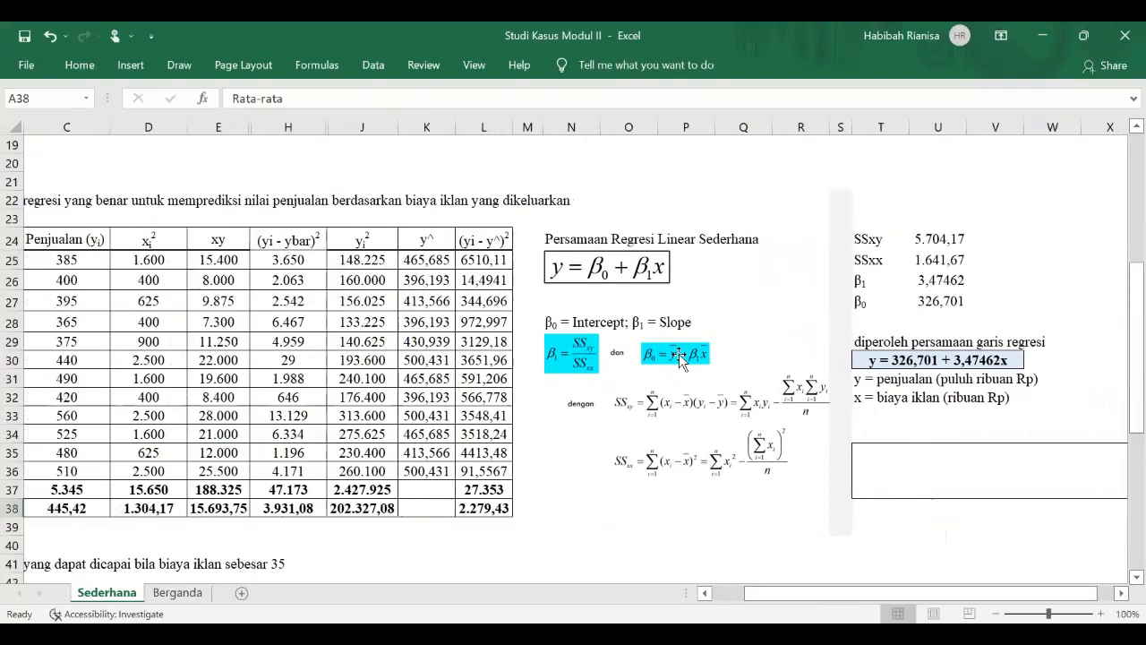
pyautogui.click(566, 253)
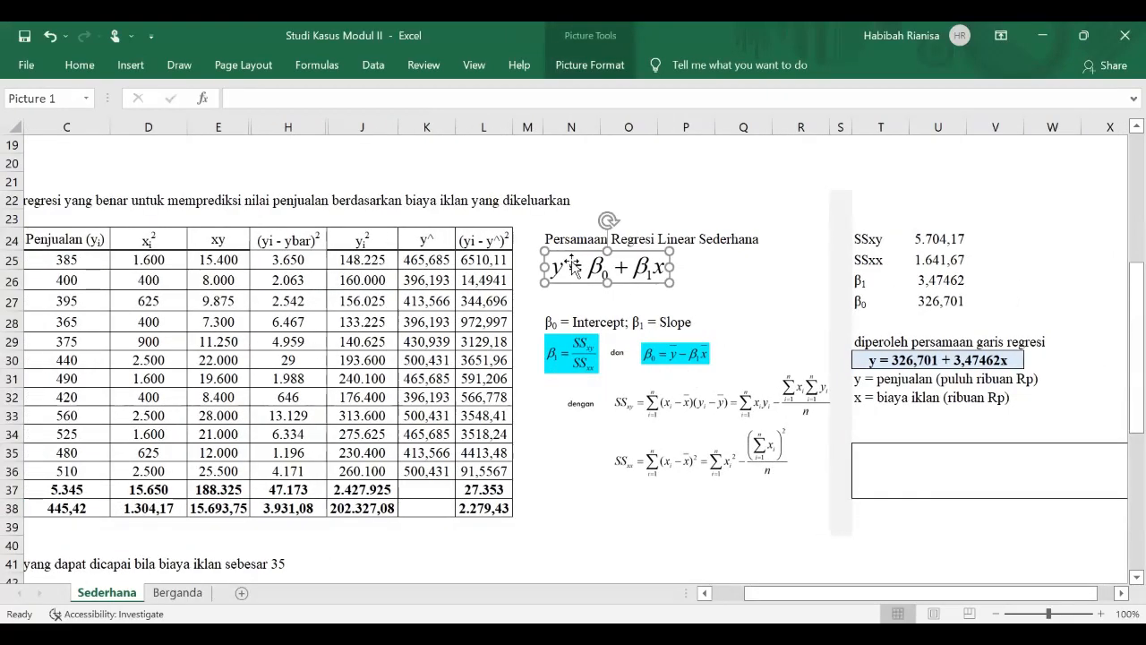
pyautogui.click(545, 325)
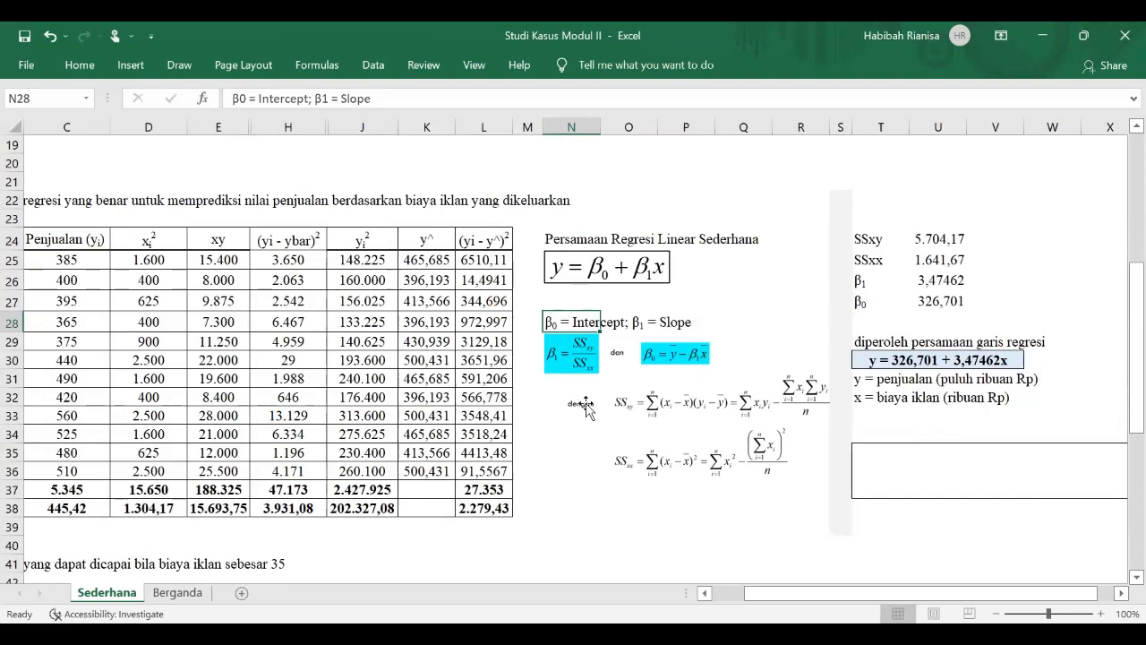
pyautogui.click(620, 480)
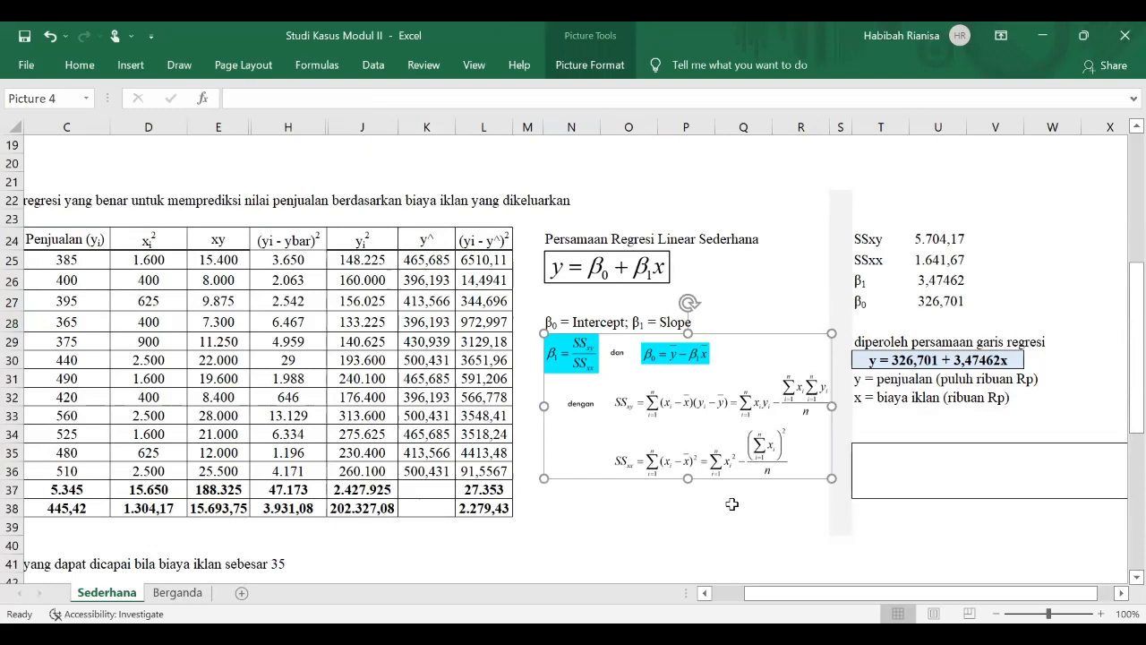
# Inspect the SSxy formula in U24 and trace its references to the column totals and the advertising cost range, keeping it unedited.
pyautogui.click(862, 242)
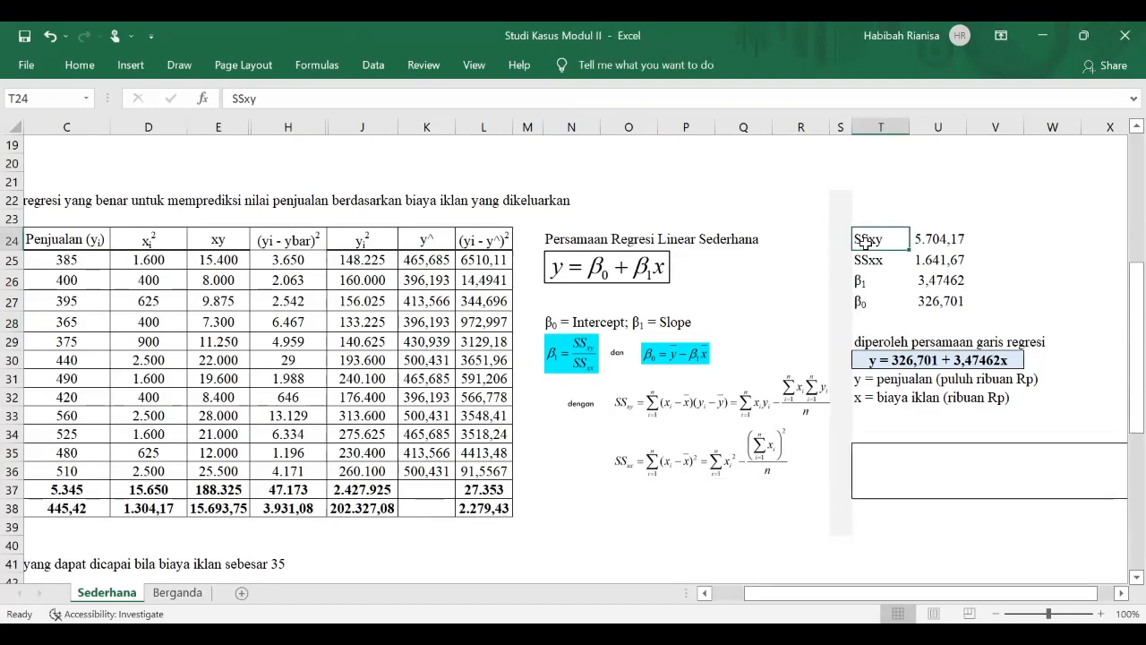
pyautogui.click(947, 239)
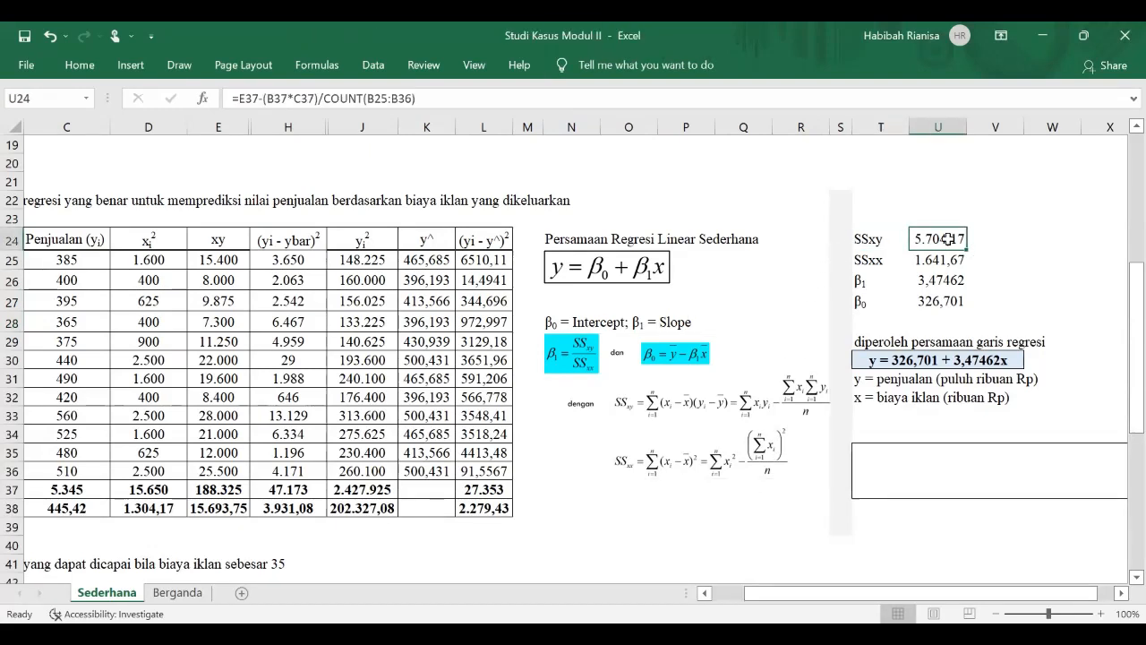
pyautogui.click(503, 94)
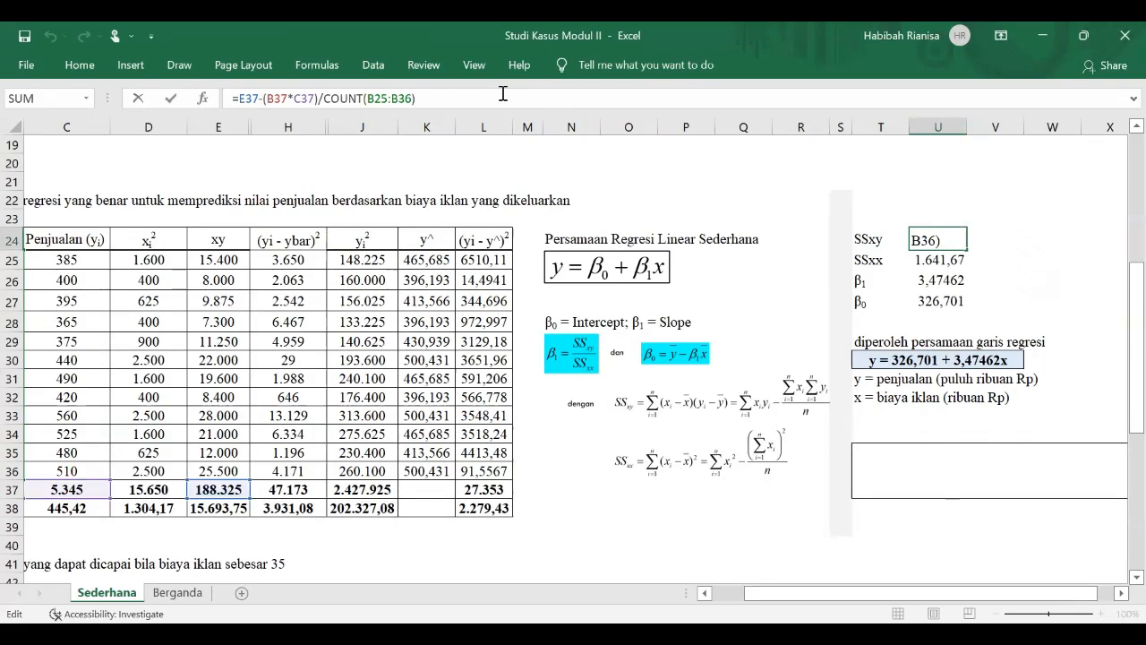
pyautogui.hscroll(-4, 371, 293)
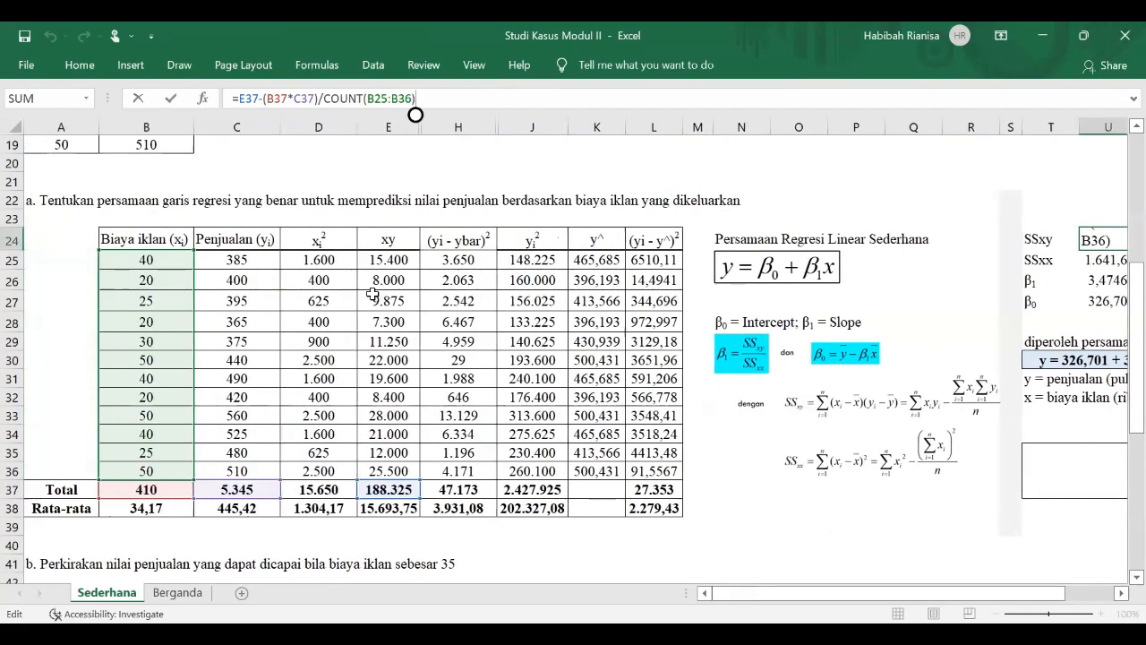
pyautogui.click(274, 99)
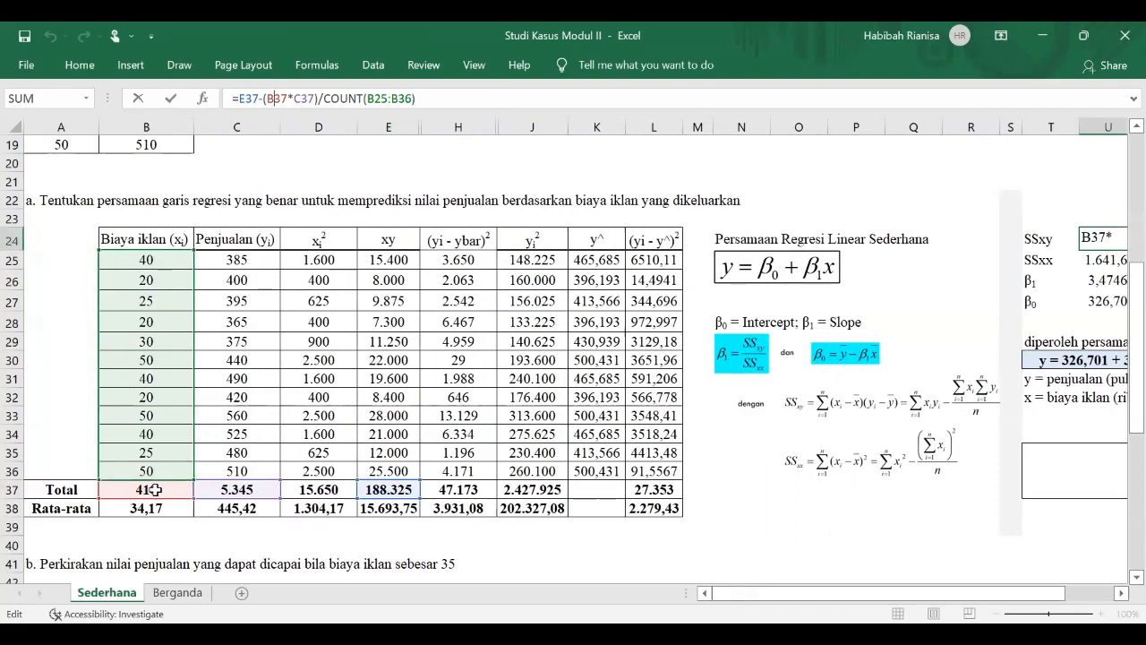
pyautogui.click(361, 96)
pyautogui.click(417, 98)
pyautogui.press('Return')
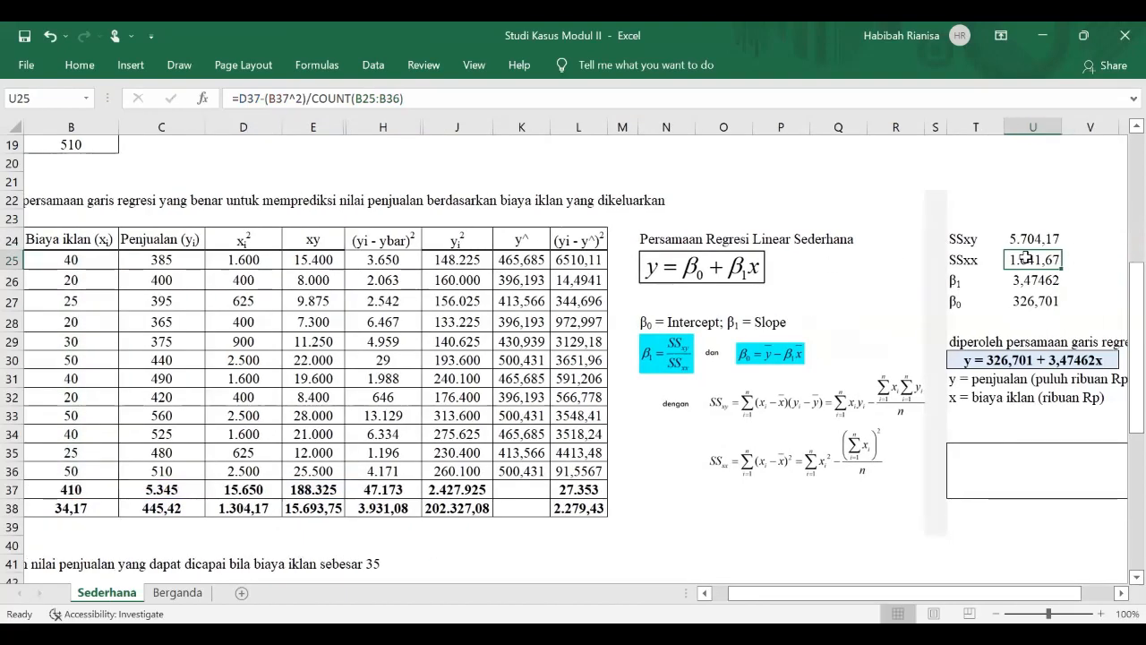
# Inspect the SSxx formula in U25 and its referenced totals and count range without changing it.
pyautogui.click(511, 96)
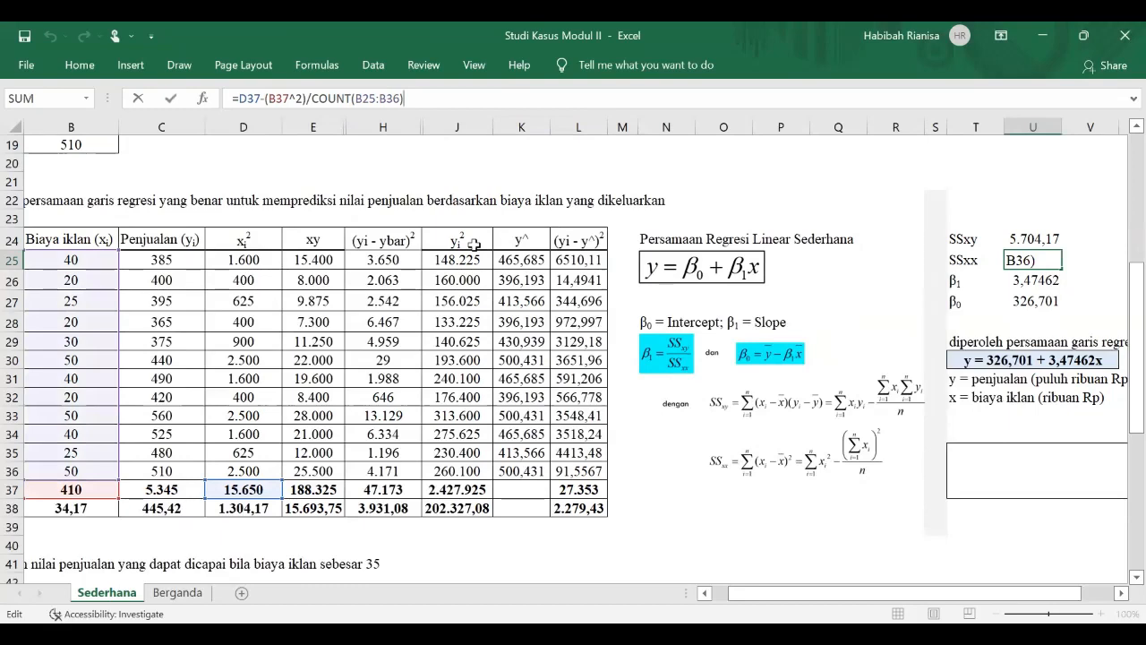
pyautogui.hscroll(-1, 475, 243)
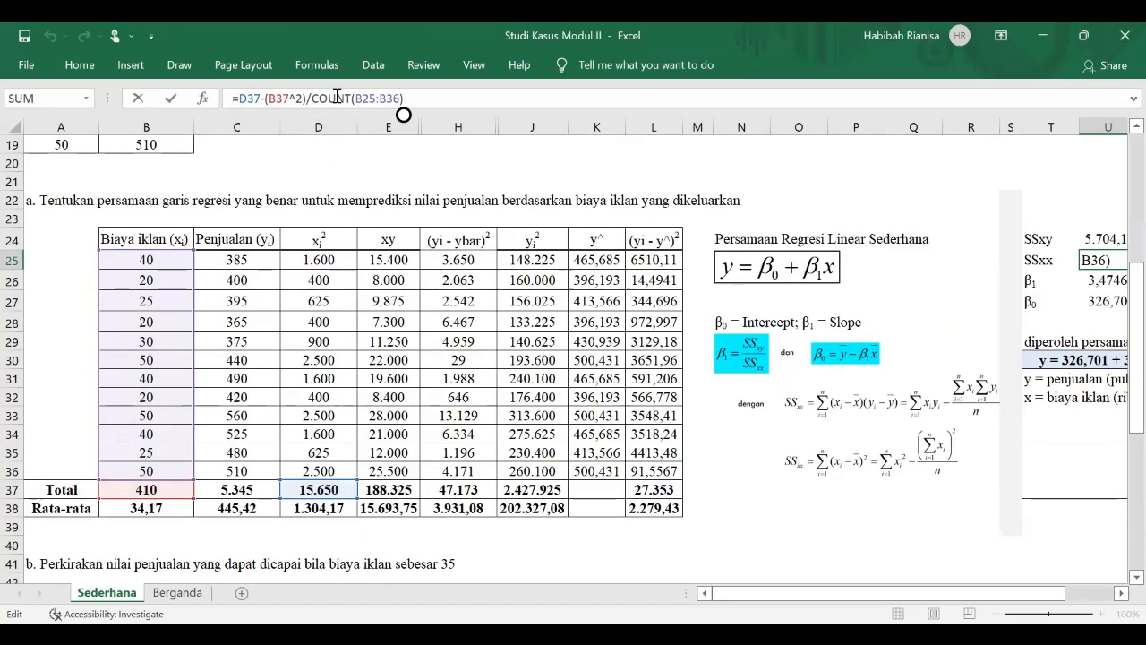
pyautogui.press('Return')
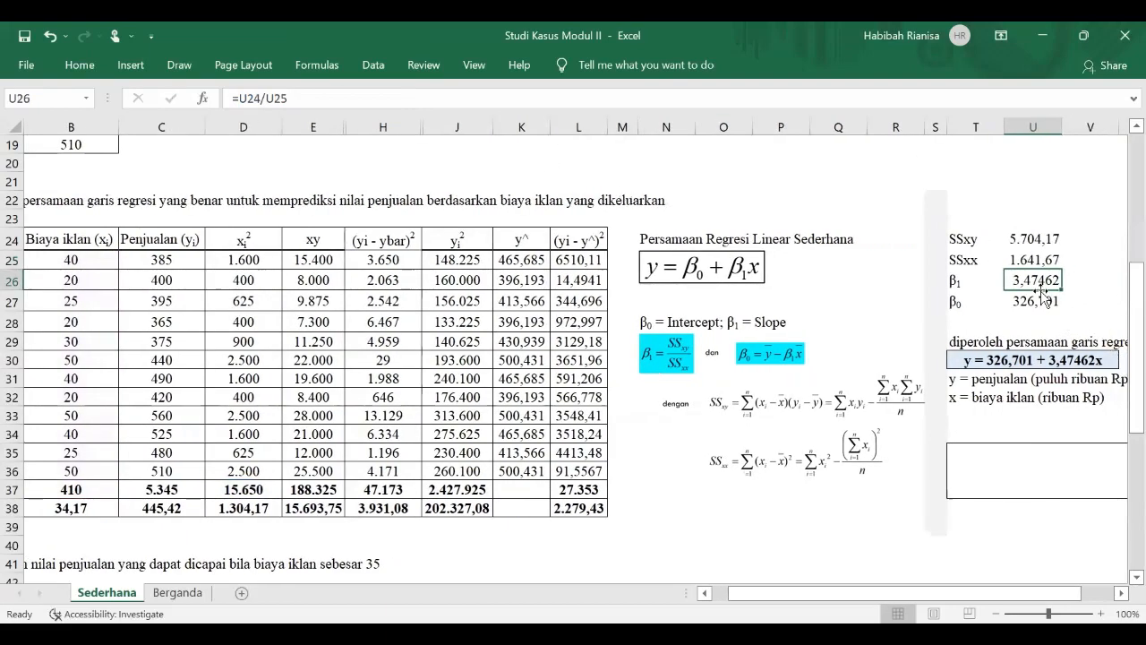
# Examine the β1 slope formula in U26 and its references to SSxy and SSxx, leaving it as is.
pyautogui.click(475, 106)
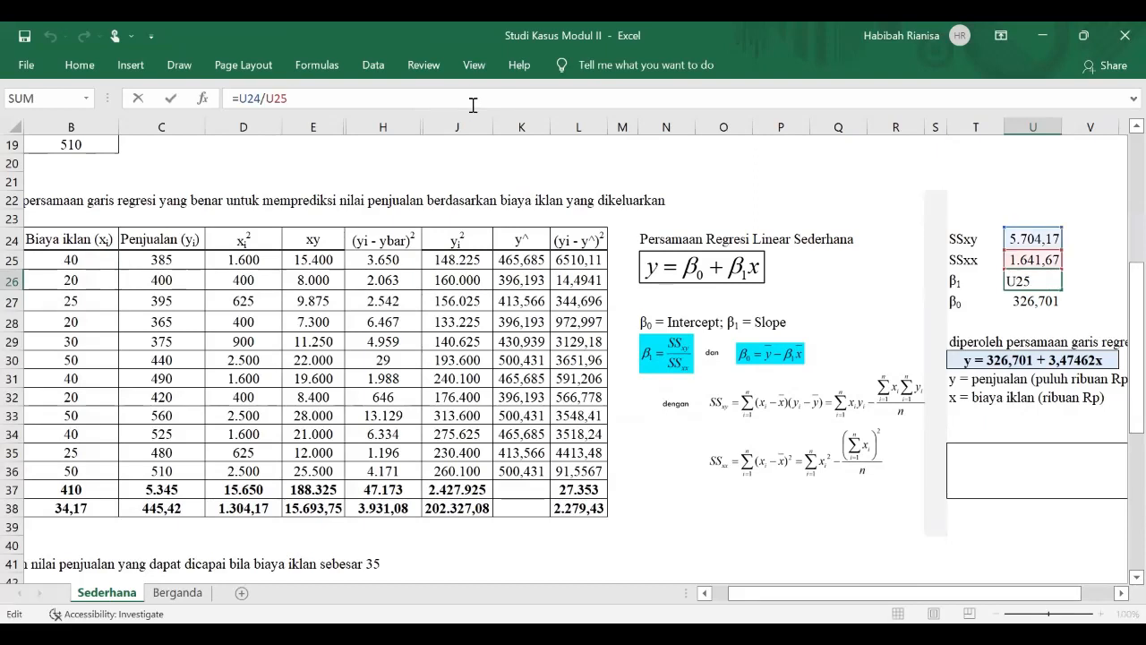
pyautogui.press('Return')
pyautogui.click(1045, 284)
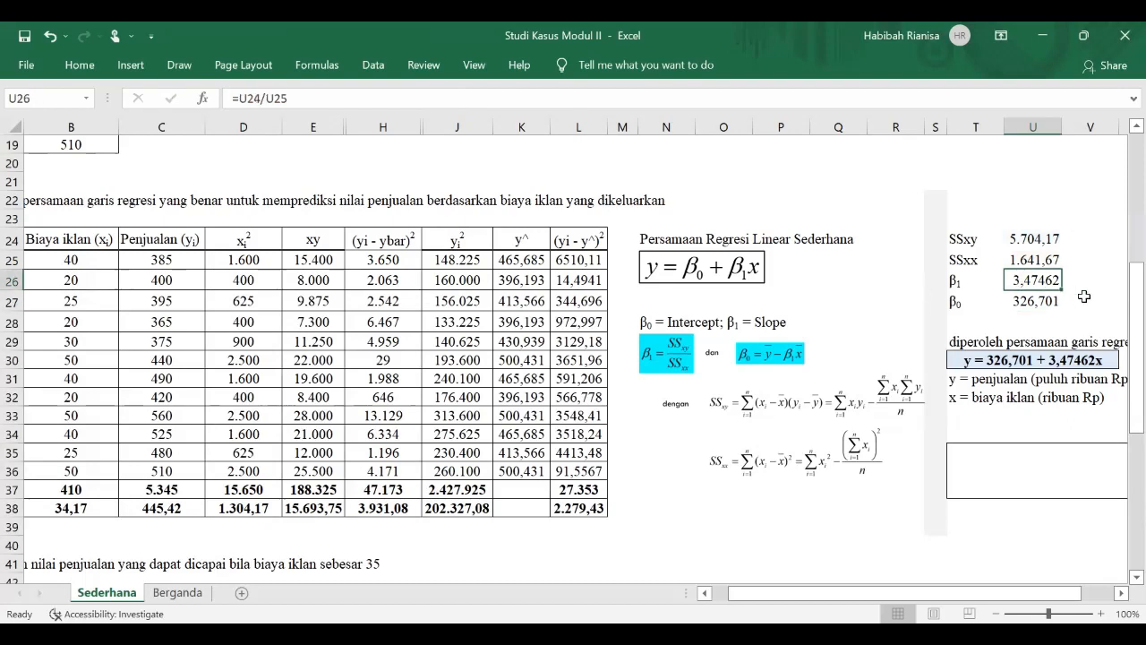
# Examine the β0 intercept formula in U27 and its references to the column means and β1 without editing it.
pyautogui.press('Down')
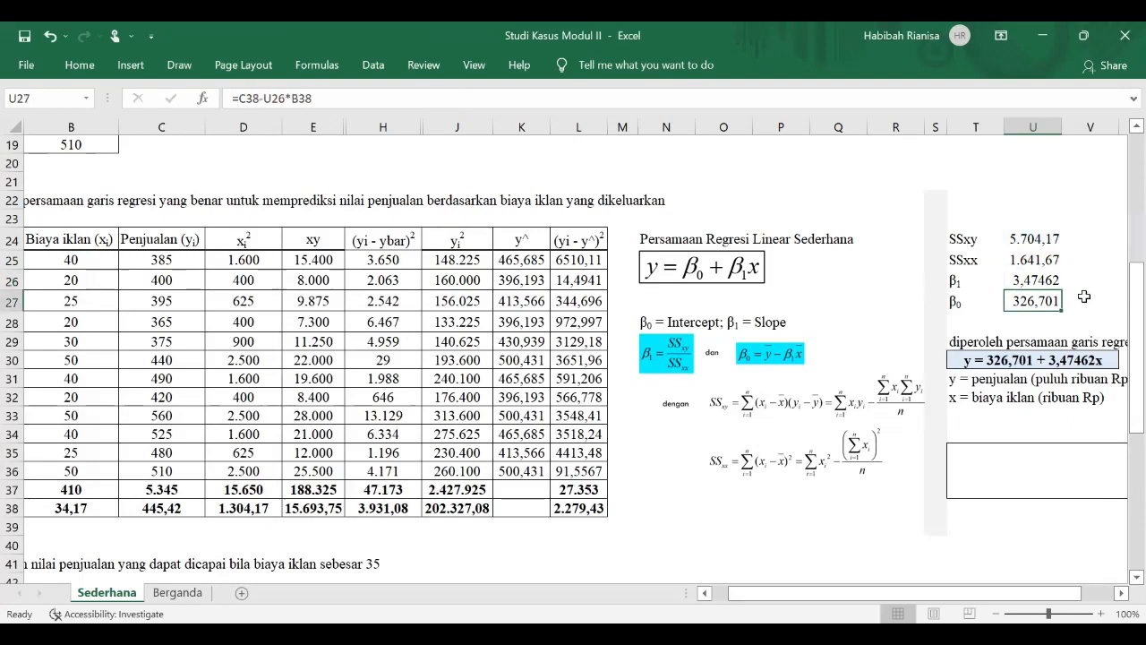
pyautogui.click(403, 102)
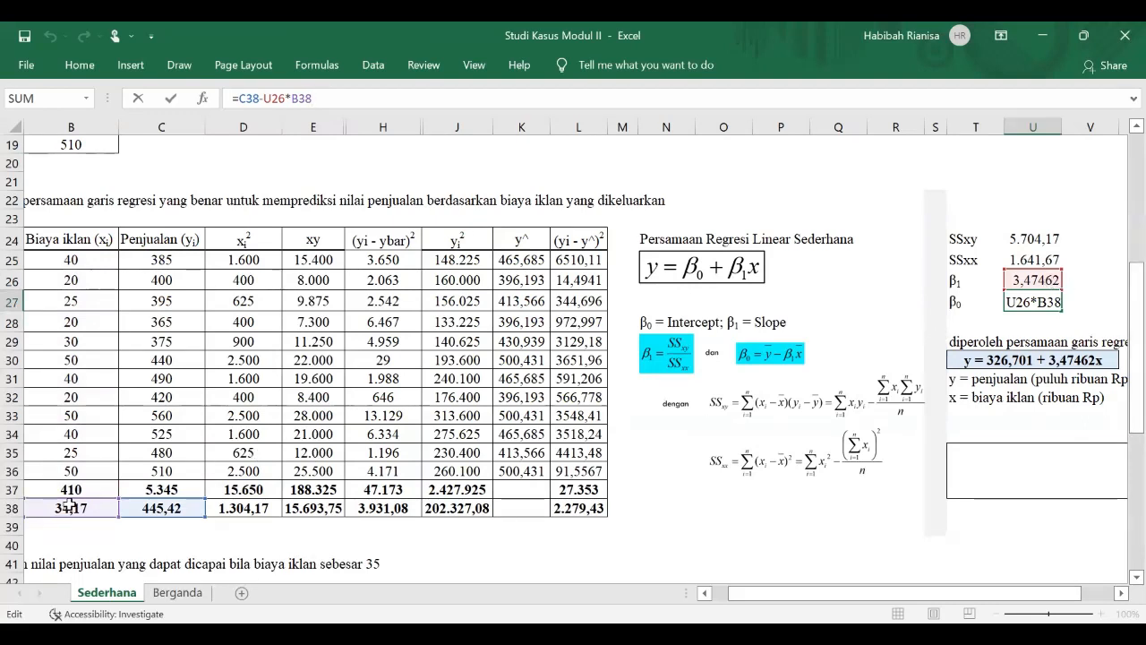
pyautogui.press('Return')
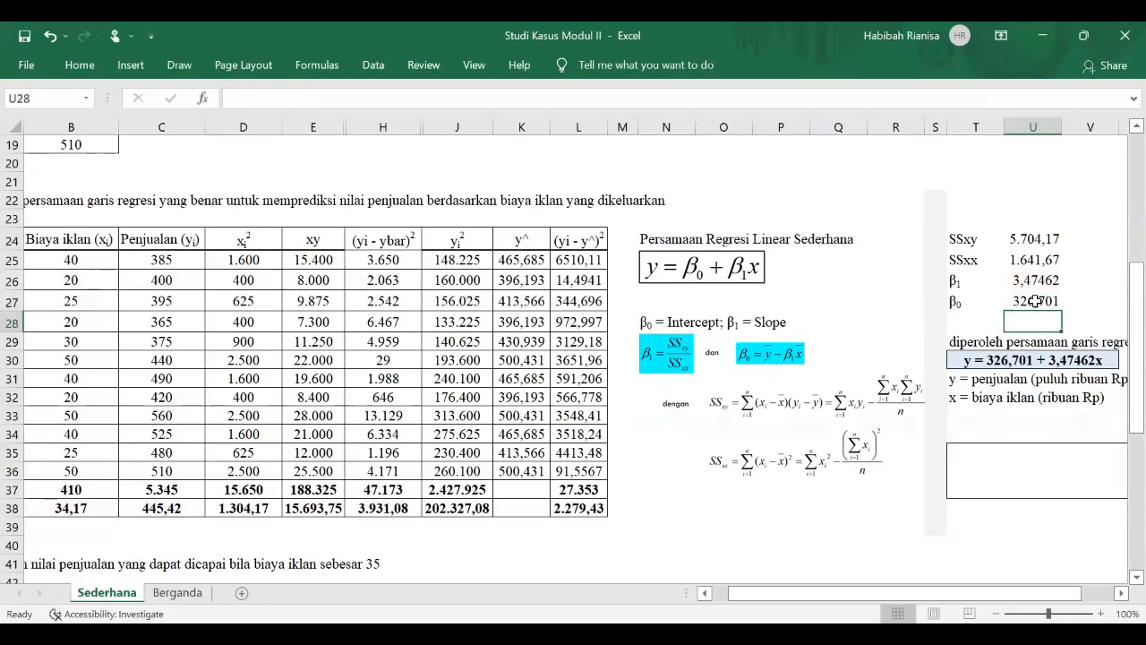
# Review the resulting regression line equation in T30 and the definitions of y and x listed beneath it.
pyautogui.hscroll(5, 1034, 302)
pyautogui.click(775, 348)
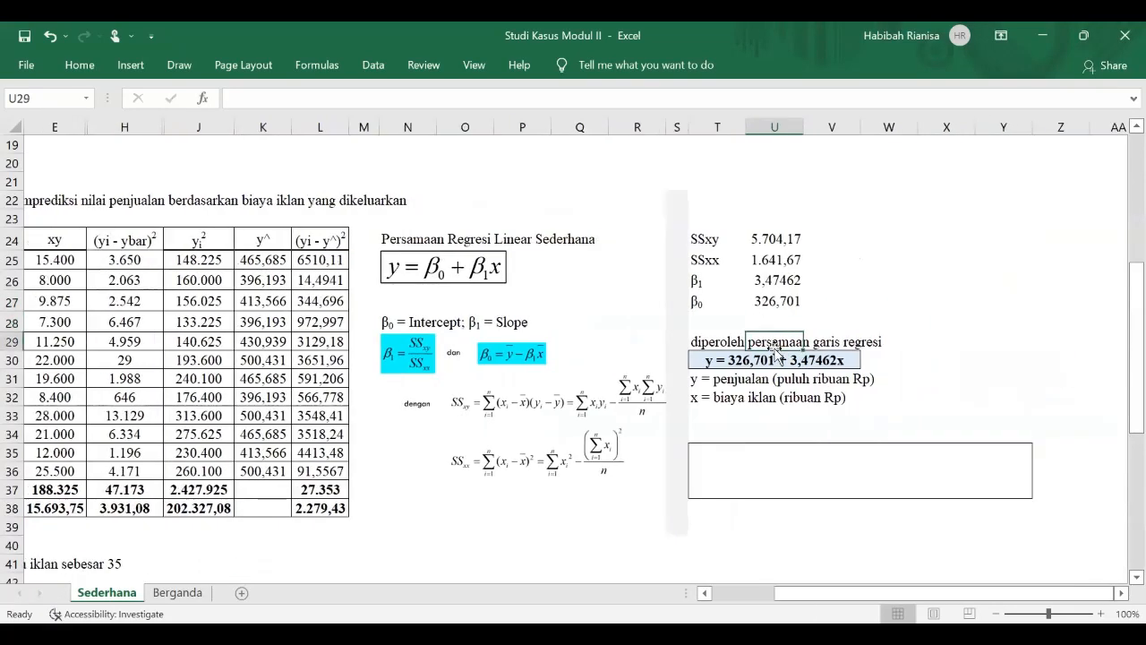
pyautogui.click(718, 339)
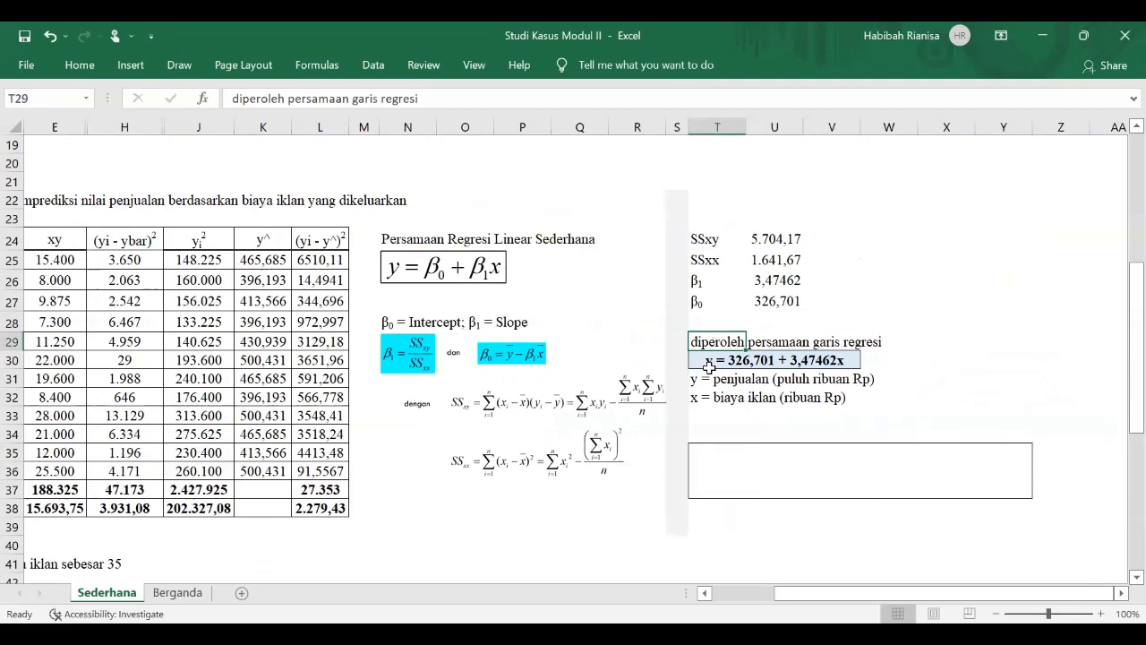
pyautogui.click(708, 367)
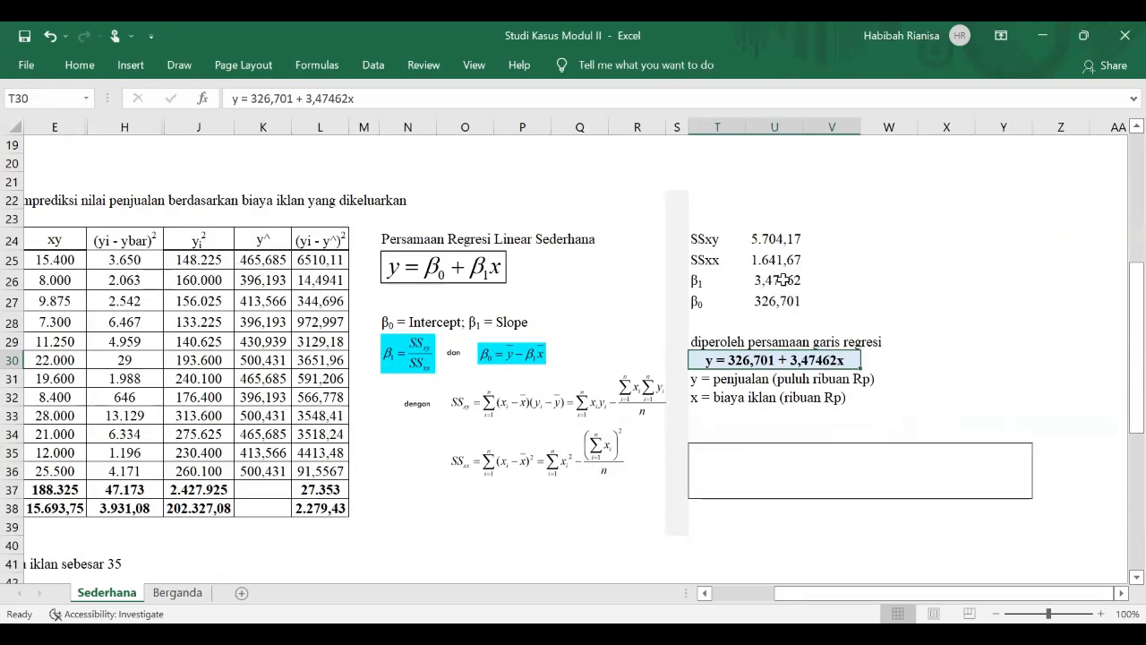
pyautogui.click(691, 382)
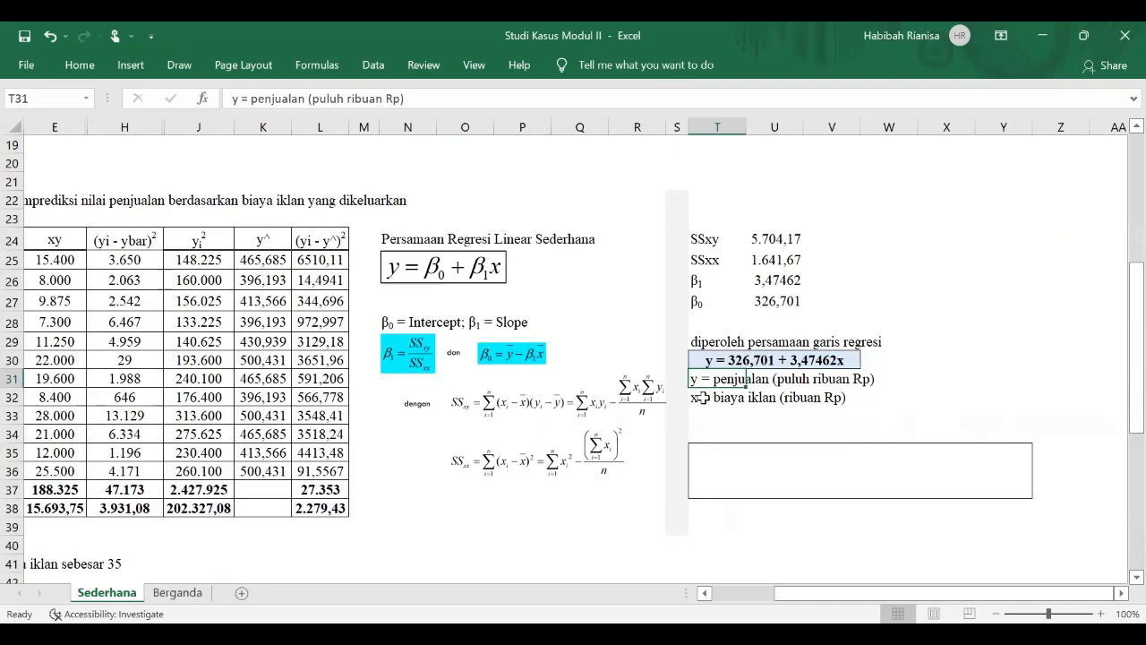
pyautogui.click(702, 400)
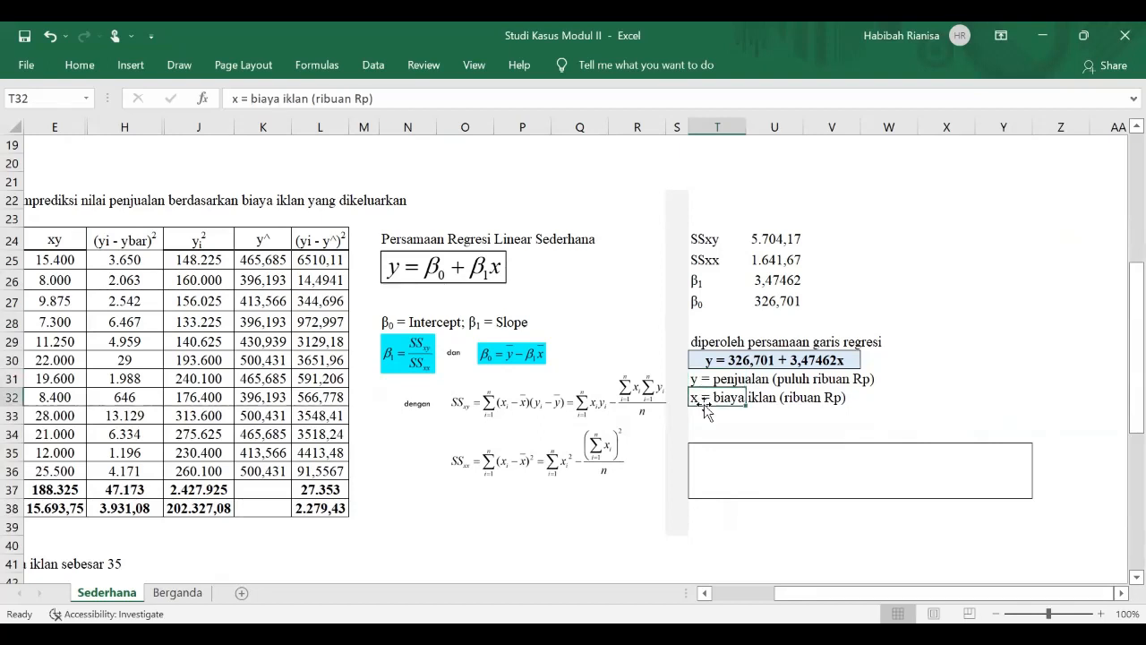
pyautogui.click(745, 361)
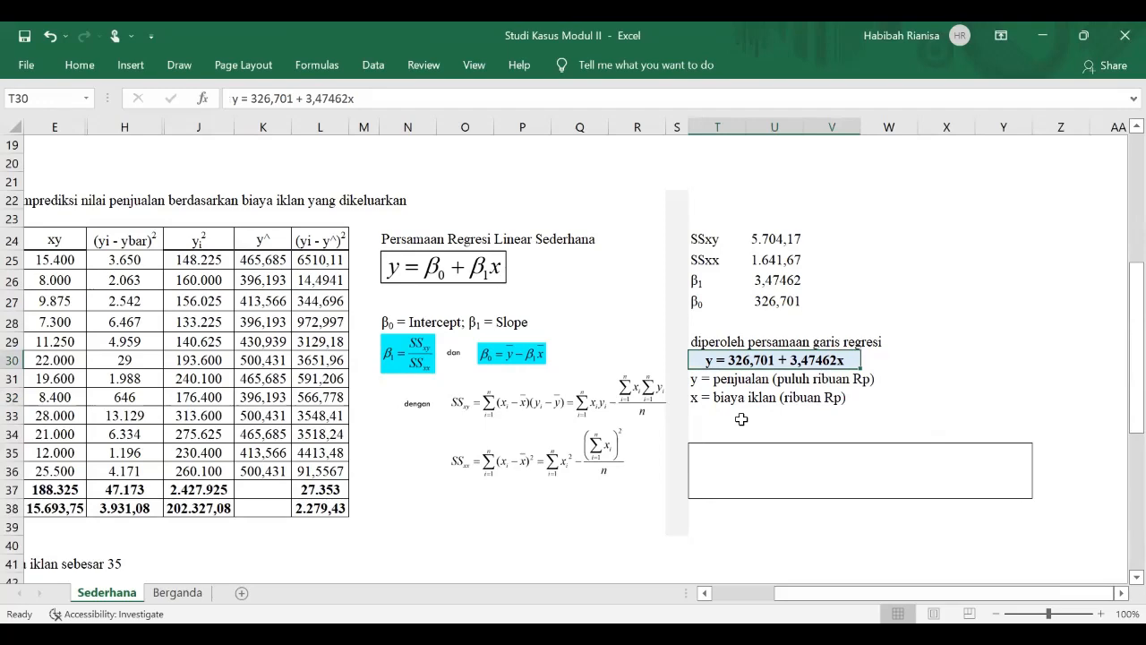
# Inspect the y^ formula in K25, checking its references to β0, β1 and the advertising cost, and keep it unedited.
pyautogui.hscroll(-3, 741, 419)
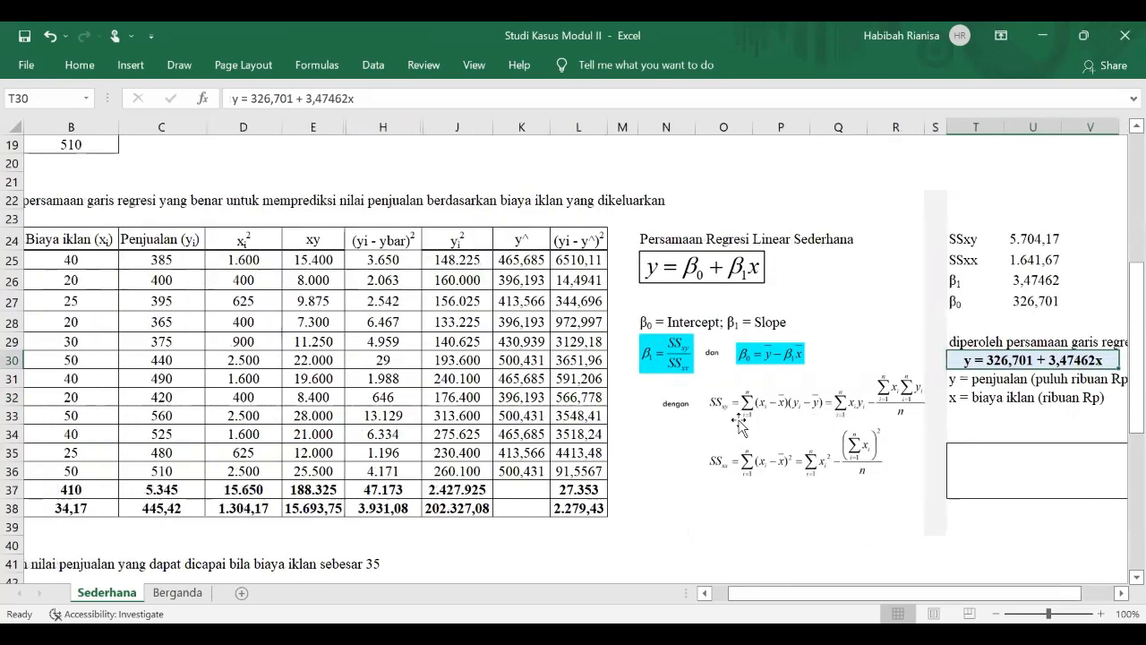
pyautogui.hscroll(-1, 741, 419)
pyautogui.click(528, 247)
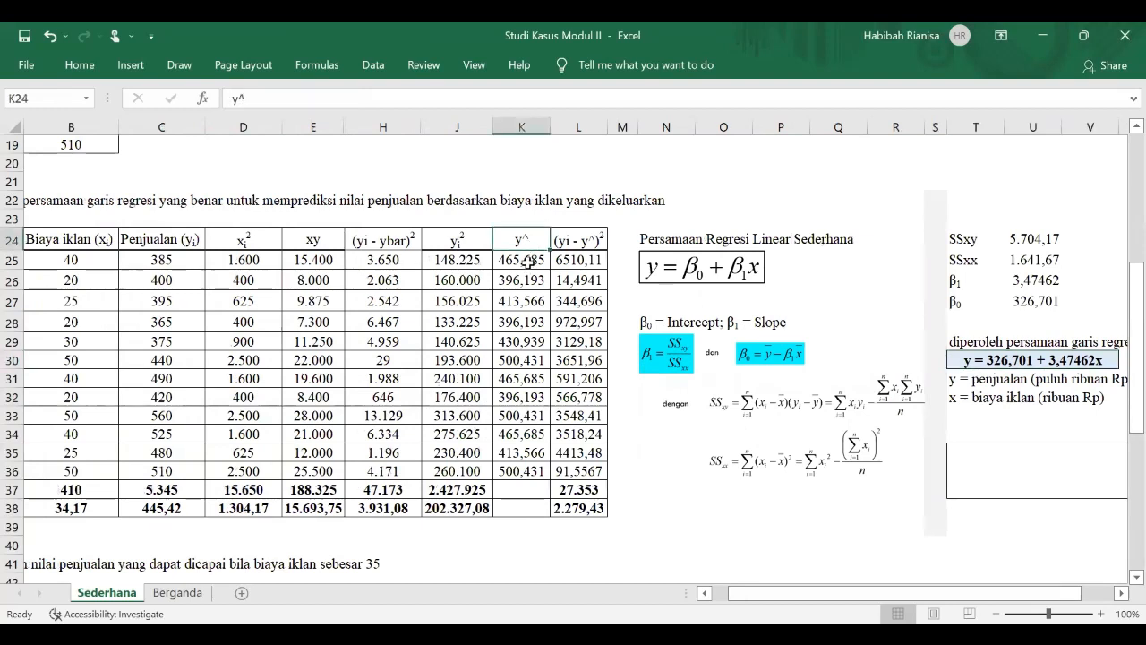
pyautogui.click(528, 260)
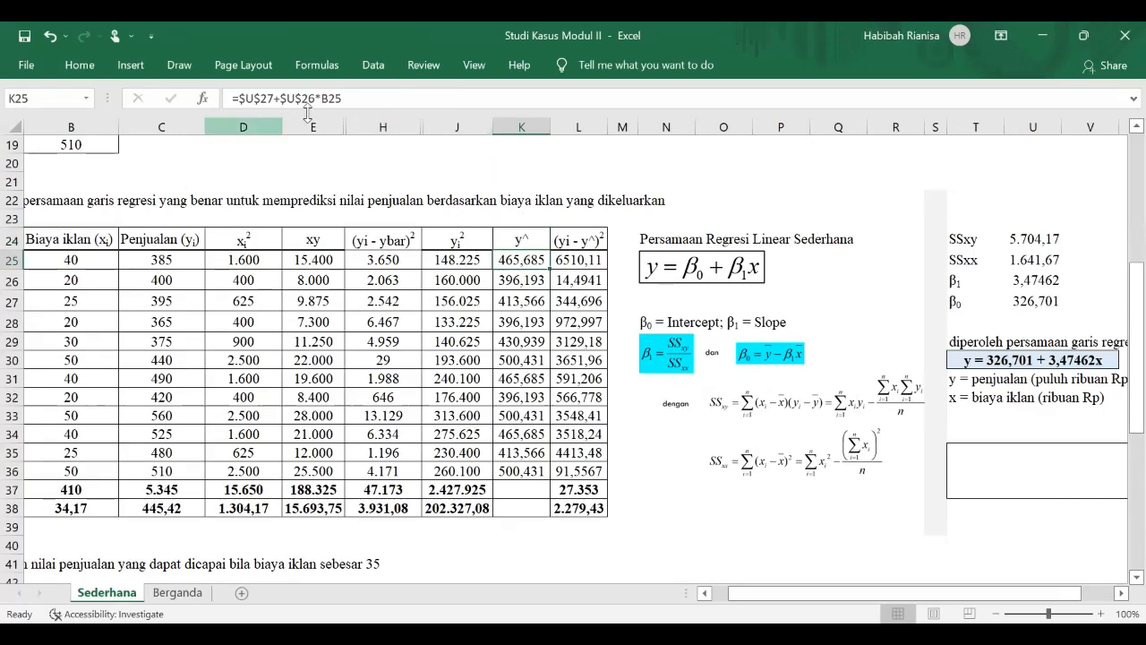
pyautogui.click(355, 98)
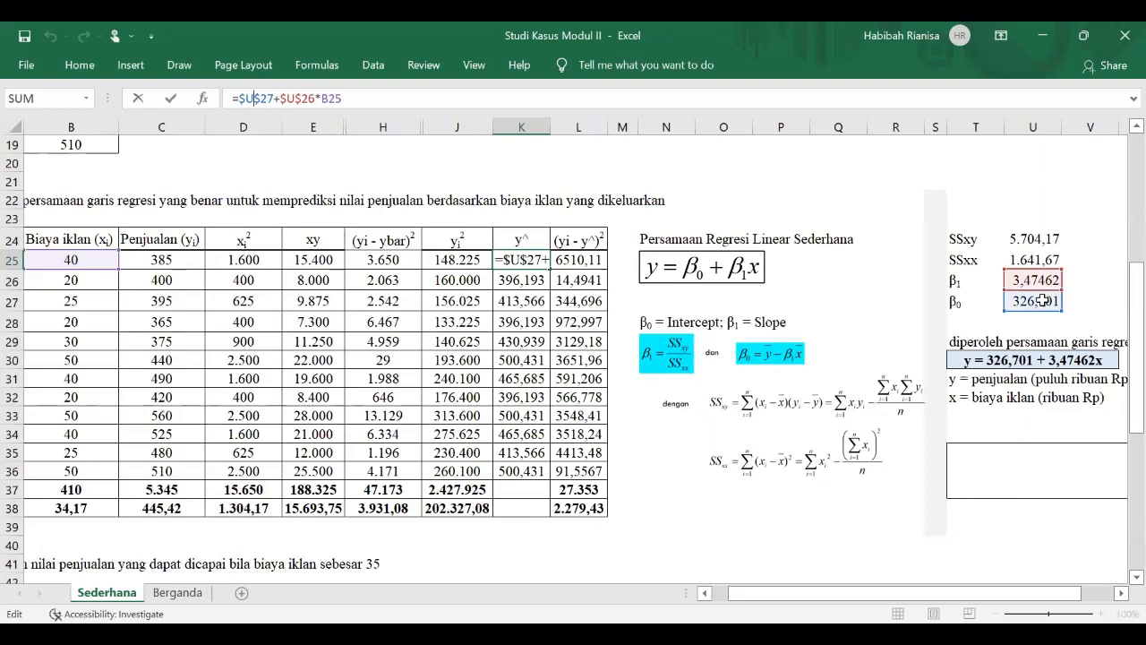
pyautogui.click(307, 99)
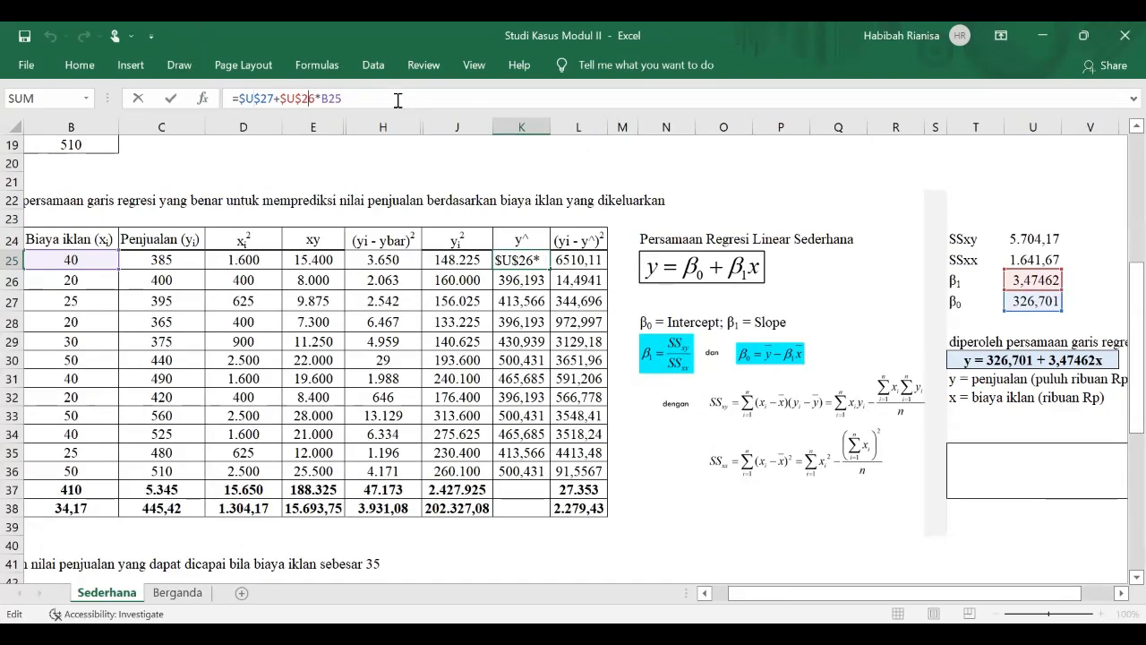
pyautogui.click(398, 99)
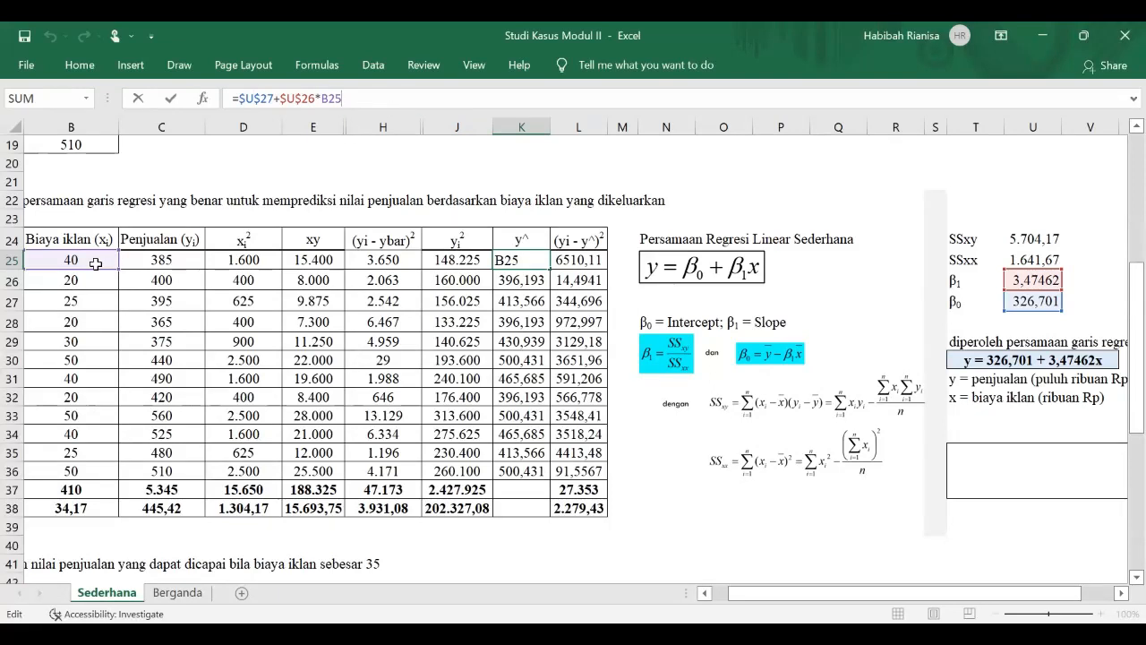
pyautogui.hotkey('ctrl', 'Return')
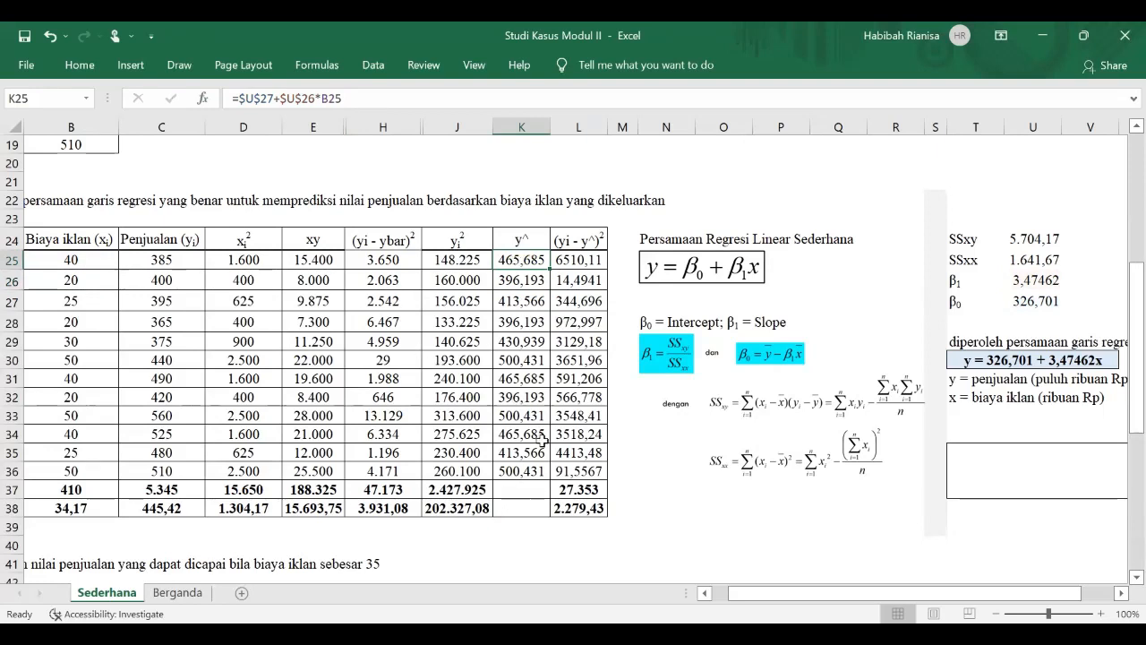
# Inspect the squared residual formula in L25, checking its references to actual sales and y^, and view the column total in L37.
pyautogui.click(583, 259)
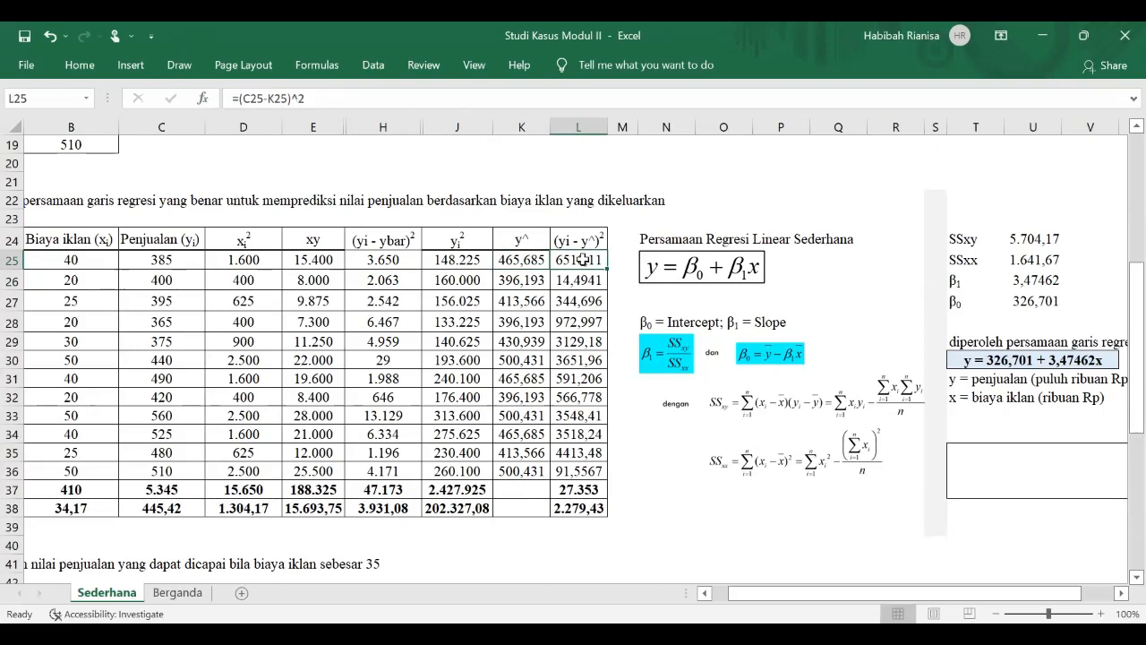
pyautogui.click(315, 97)
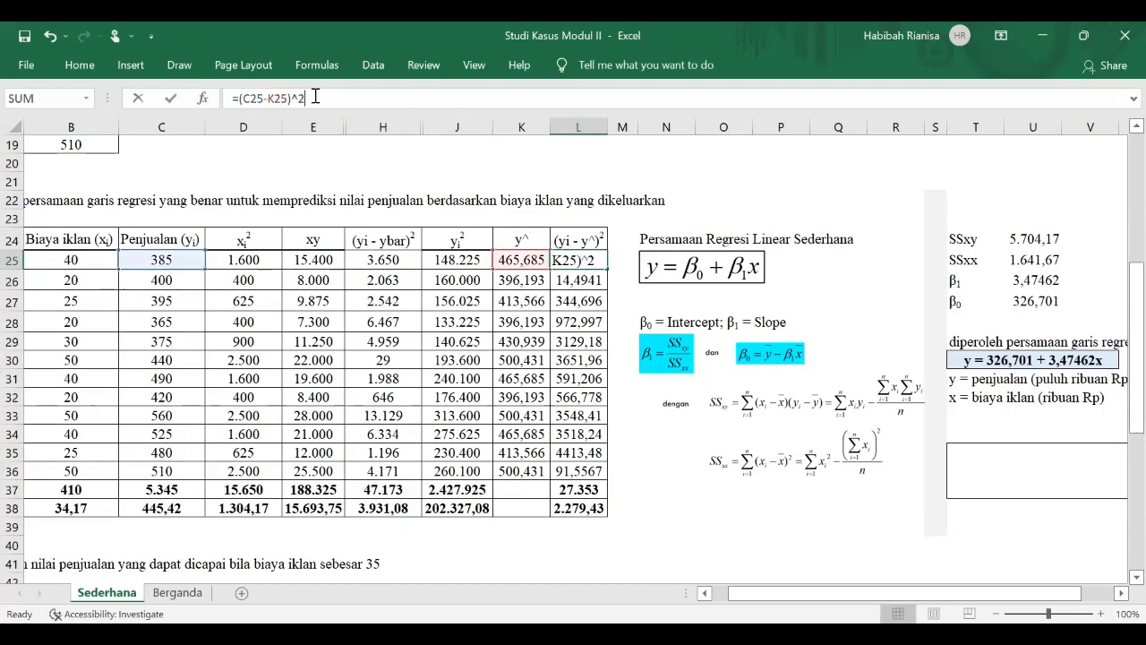
pyautogui.click(266, 99)
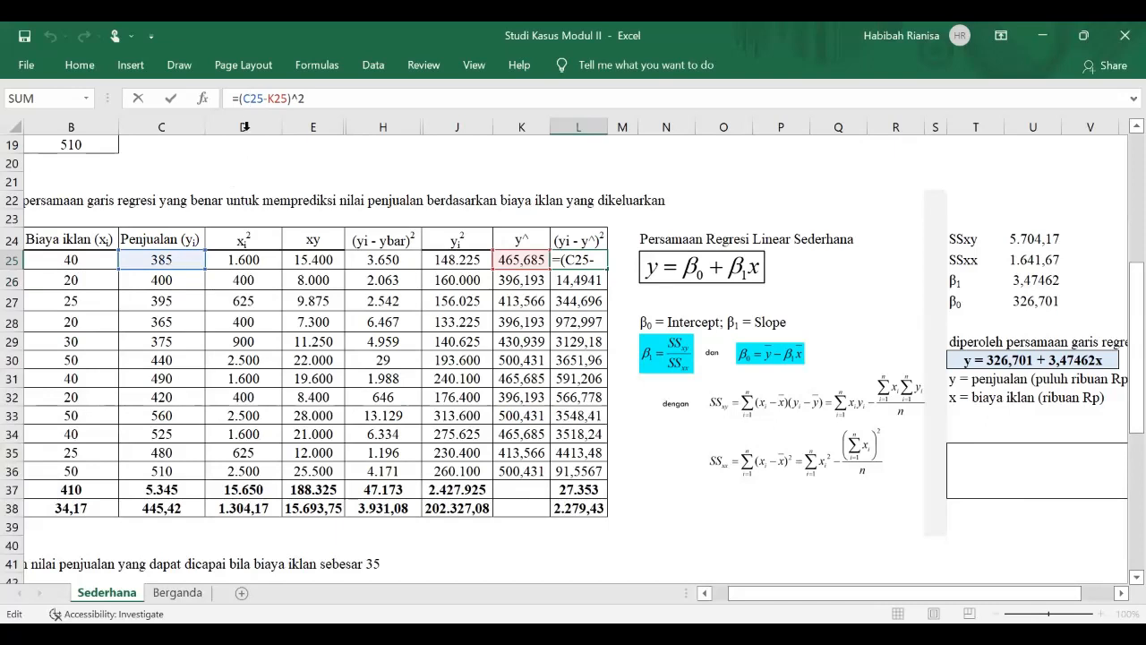
pyautogui.click(283, 97)
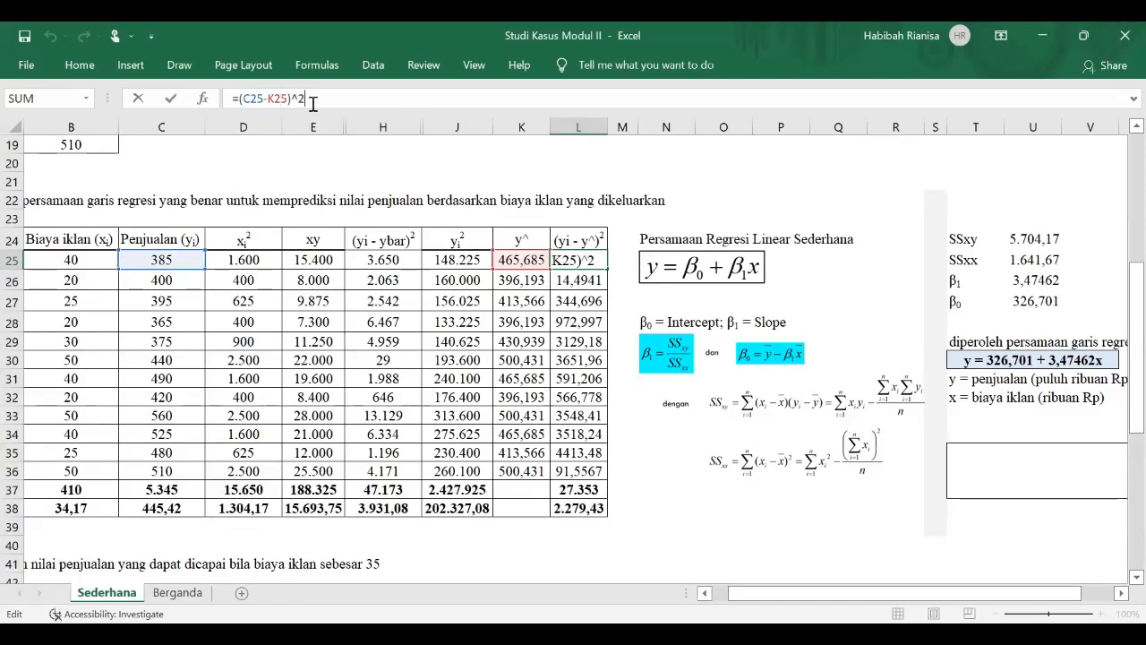
pyautogui.press('Return')
pyautogui.click(579, 259)
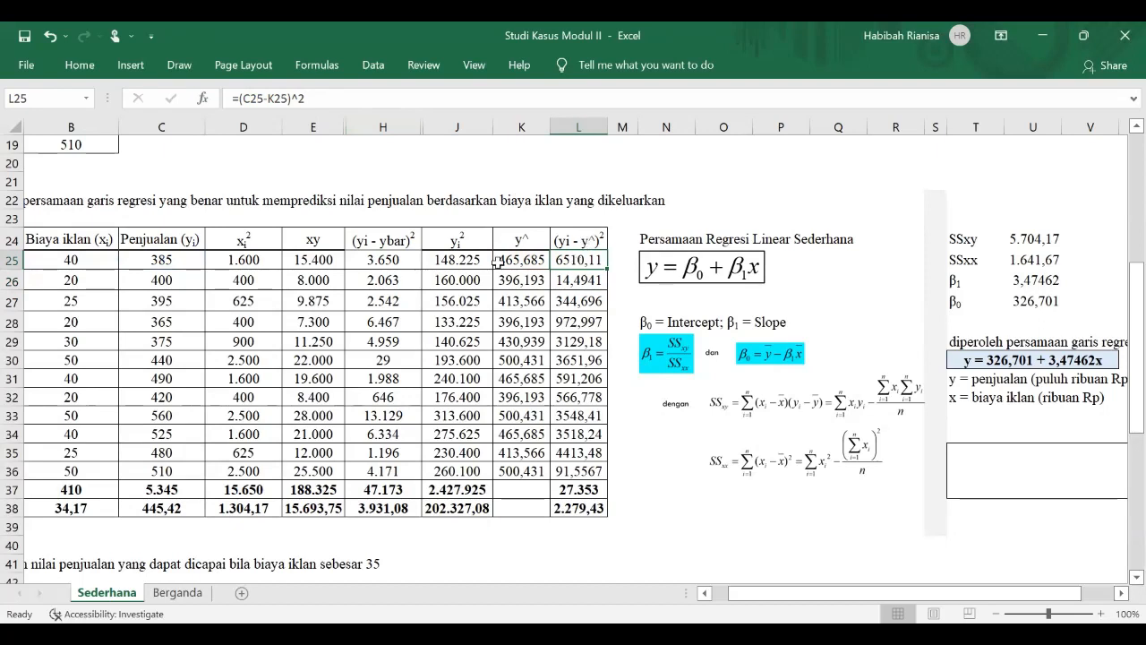
pyautogui.click(585, 492)
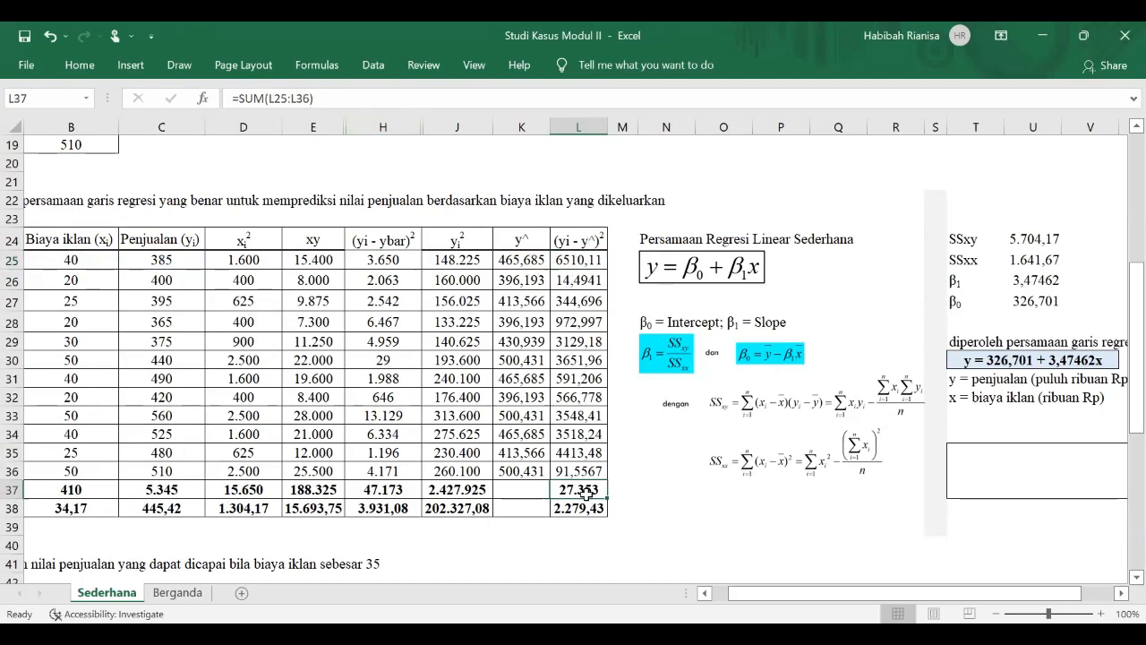
# Review part b's sales prediction for an advertising cost of 35, from the regression equation in A43 to the formula in B46.
pyautogui.hscroll(-1, 546, 320)
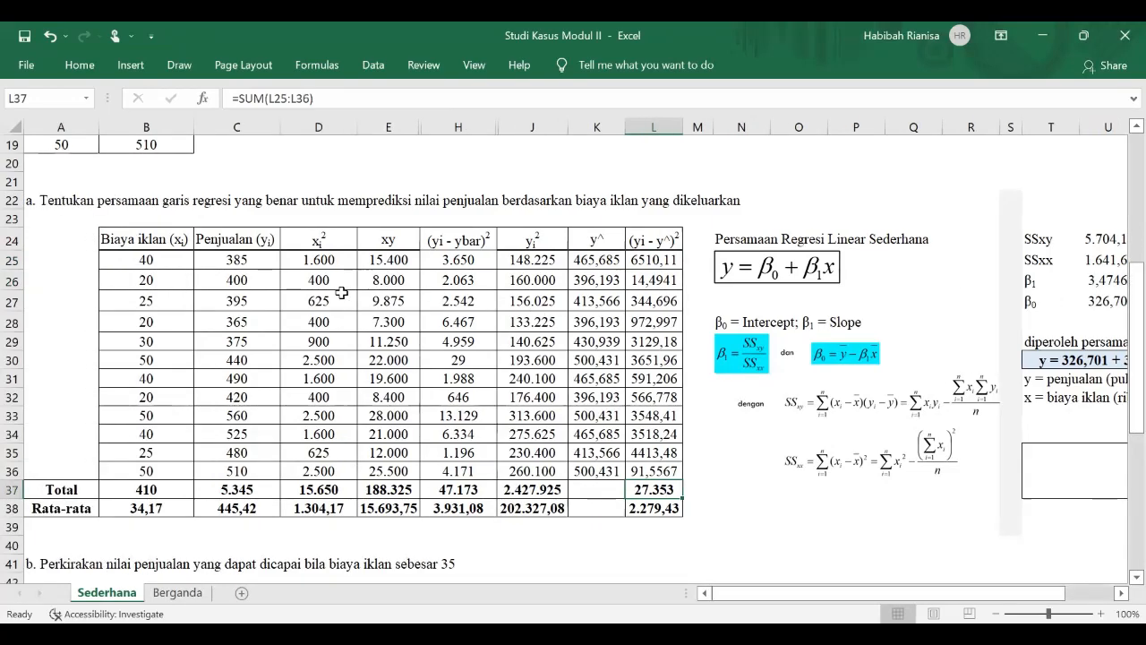
pyautogui.scroll(-3, 340, 294)
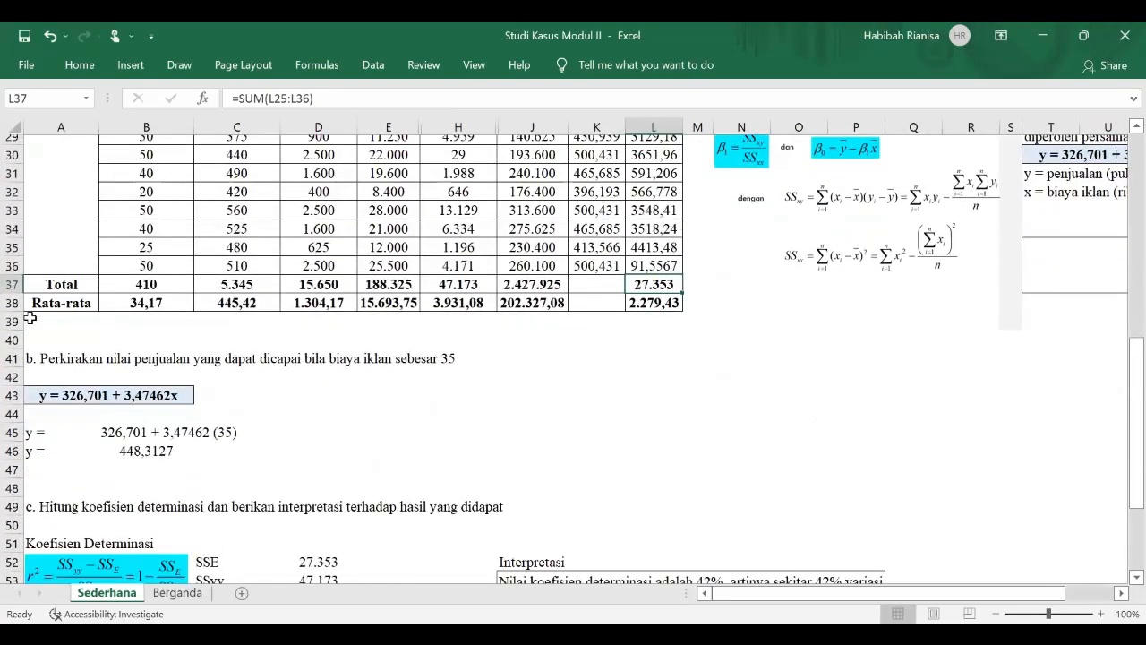
pyautogui.scroll(-1, 29, 320)
pyautogui.click(33, 329)
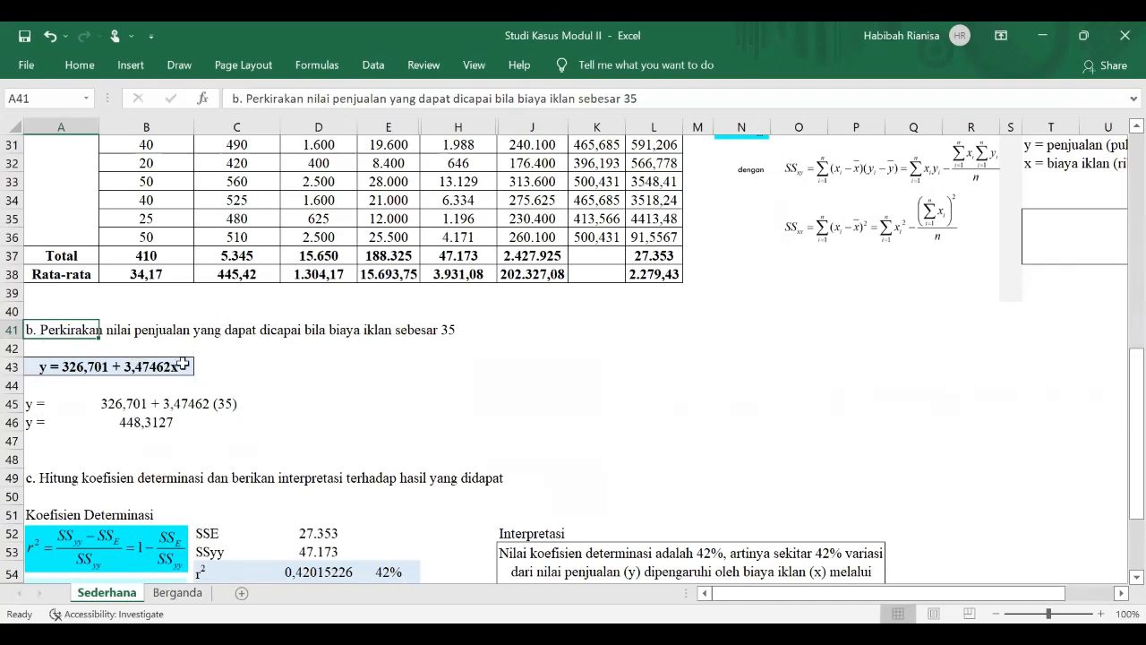
pyautogui.click(183, 363)
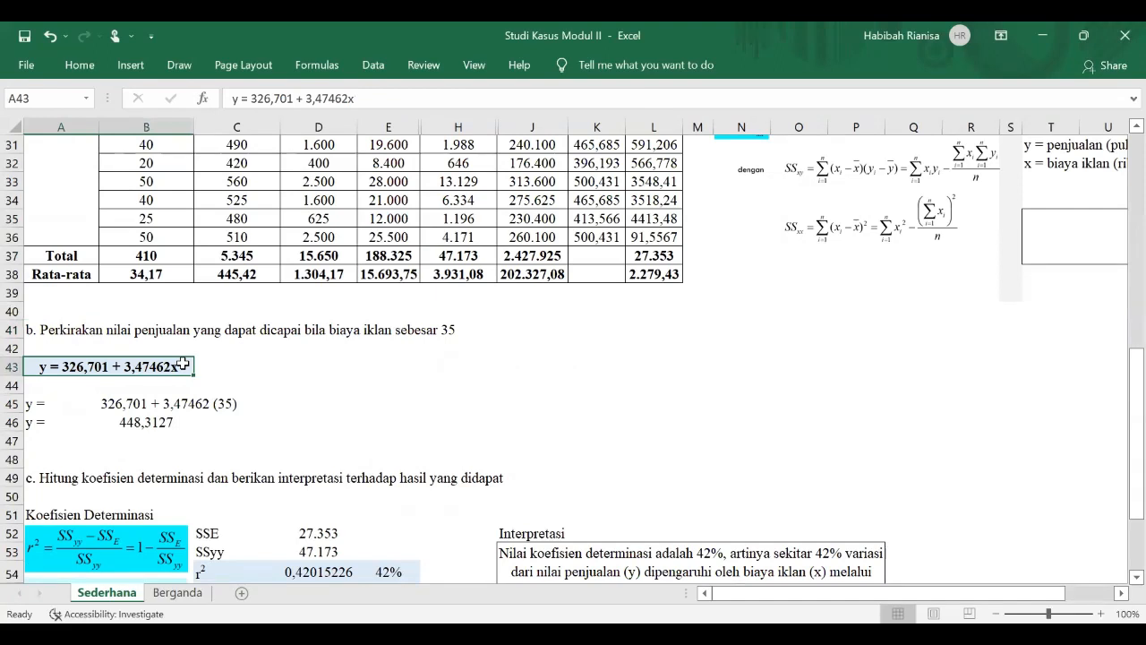
pyautogui.click(30, 403)
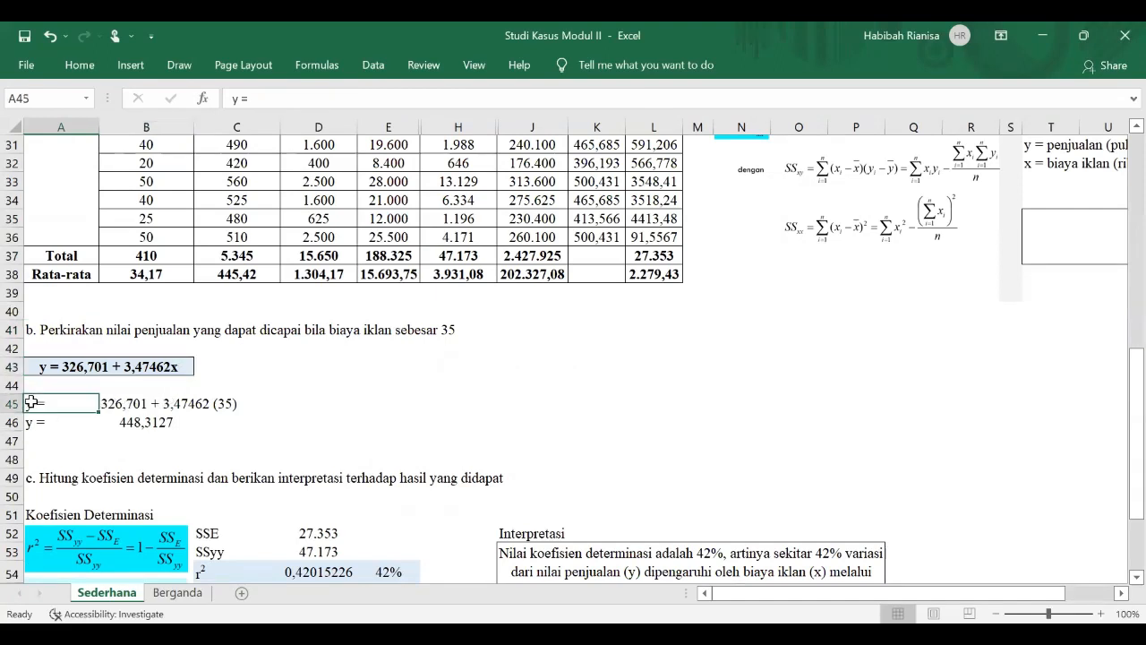
pyautogui.click(130, 402)
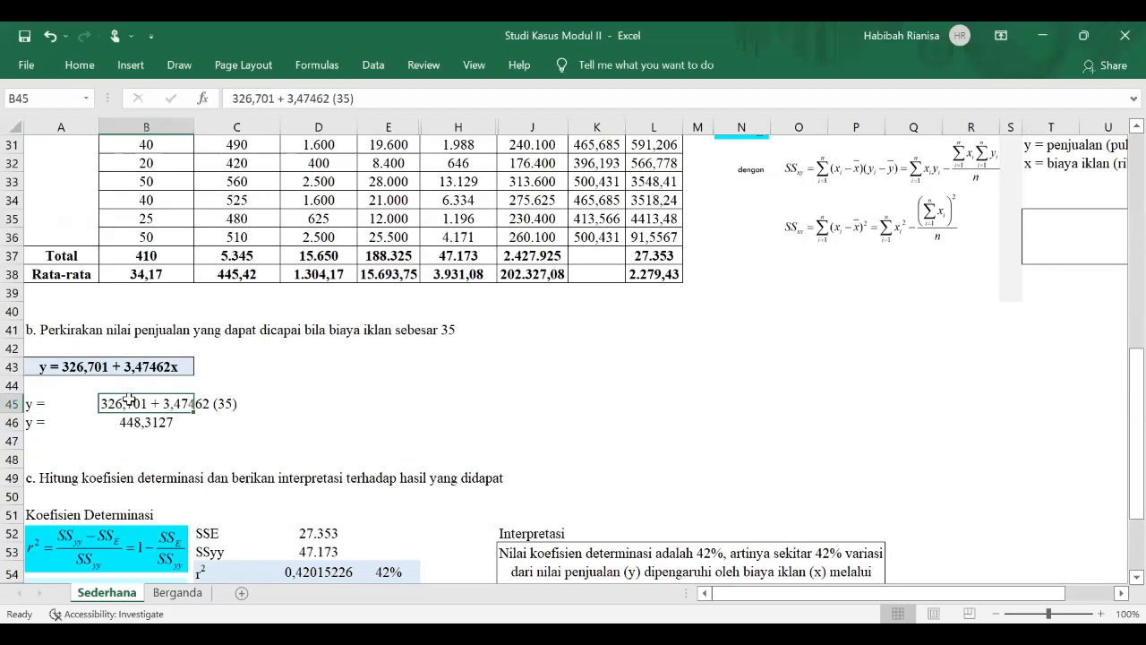
pyautogui.click(148, 420)
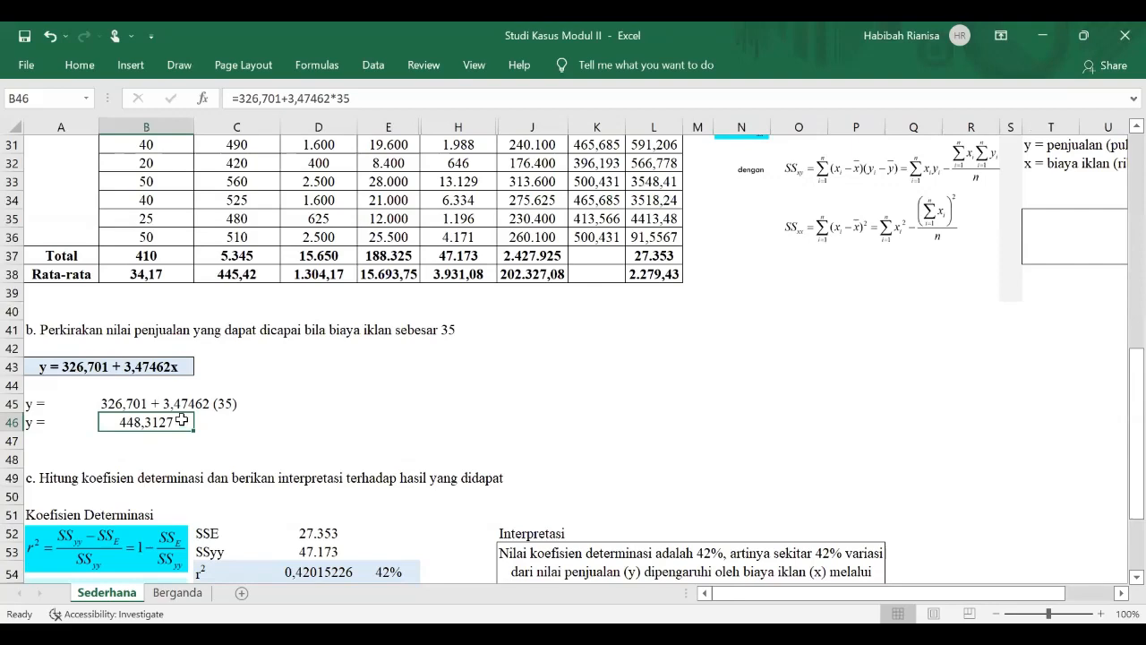
# Review the part c question on the coefficient of determination and the formula pictures for r², SSE and SSyy.
pyautogui.scroll(-3, 174, 395)
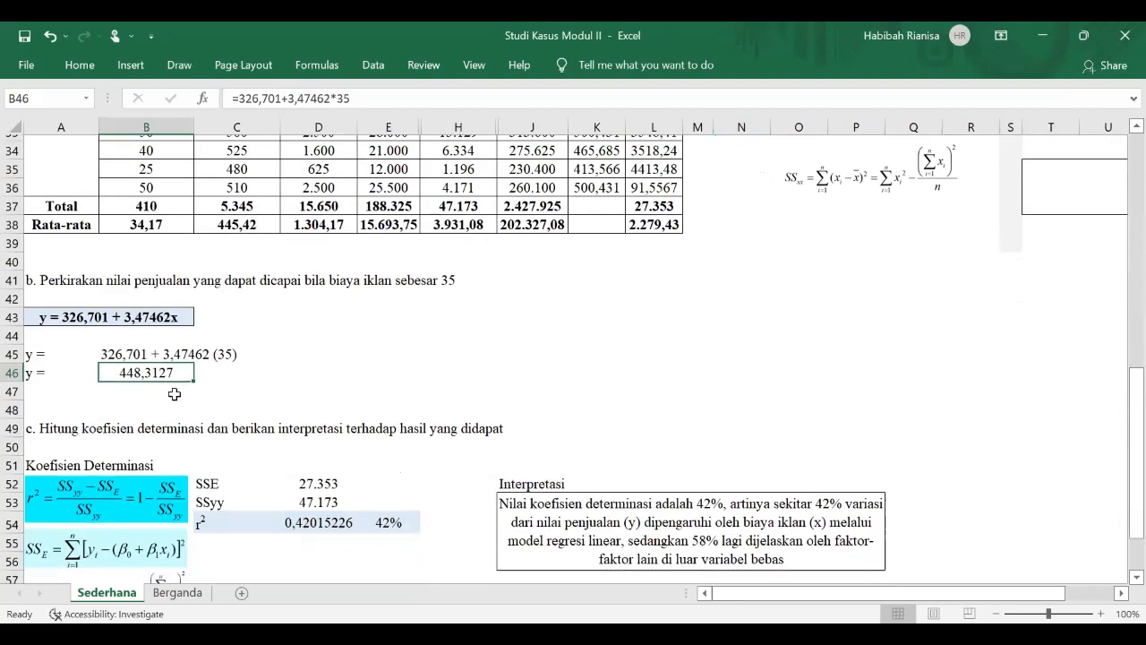
pyautogui.click(29, 316)
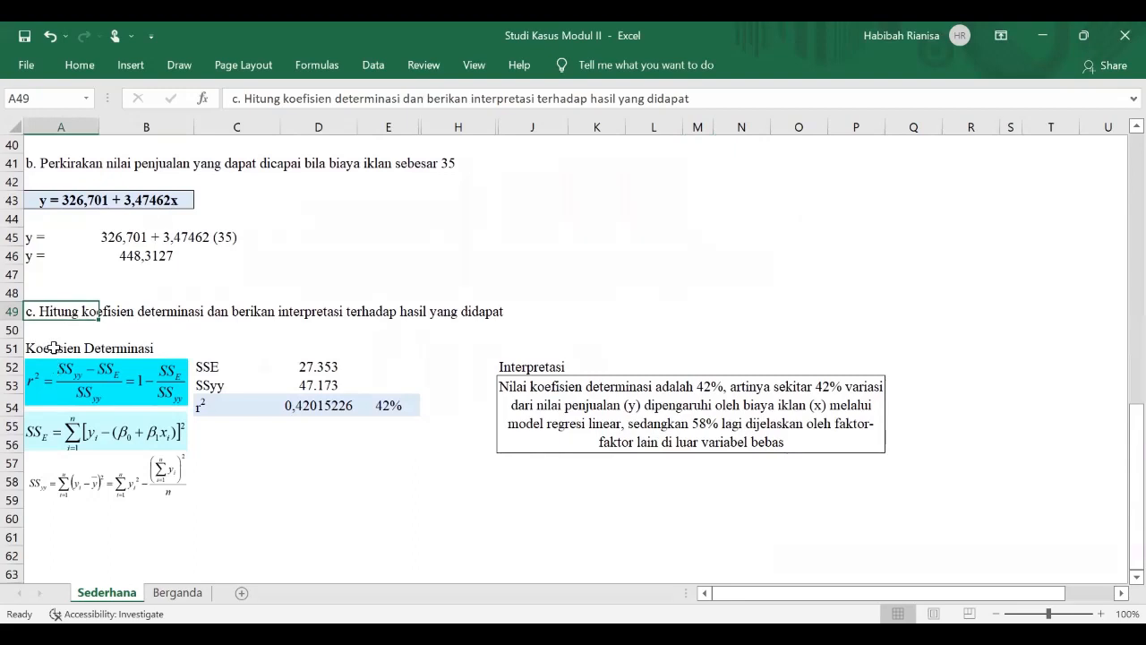
pyautogui.click(54, 348)
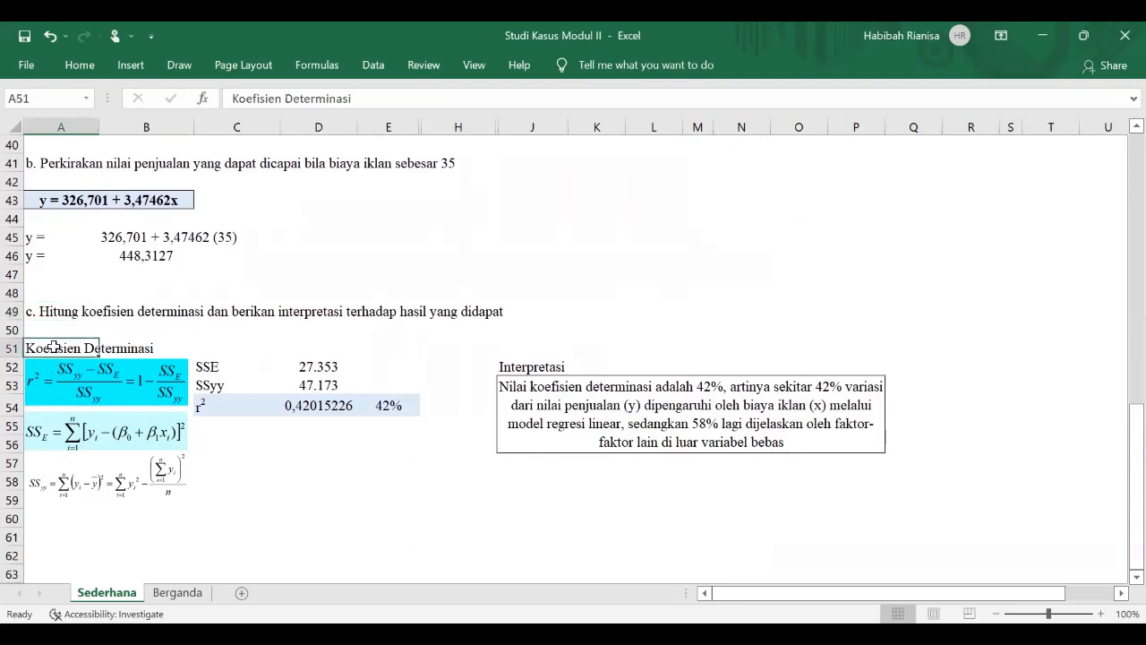
pyautogui.click(65, 408)
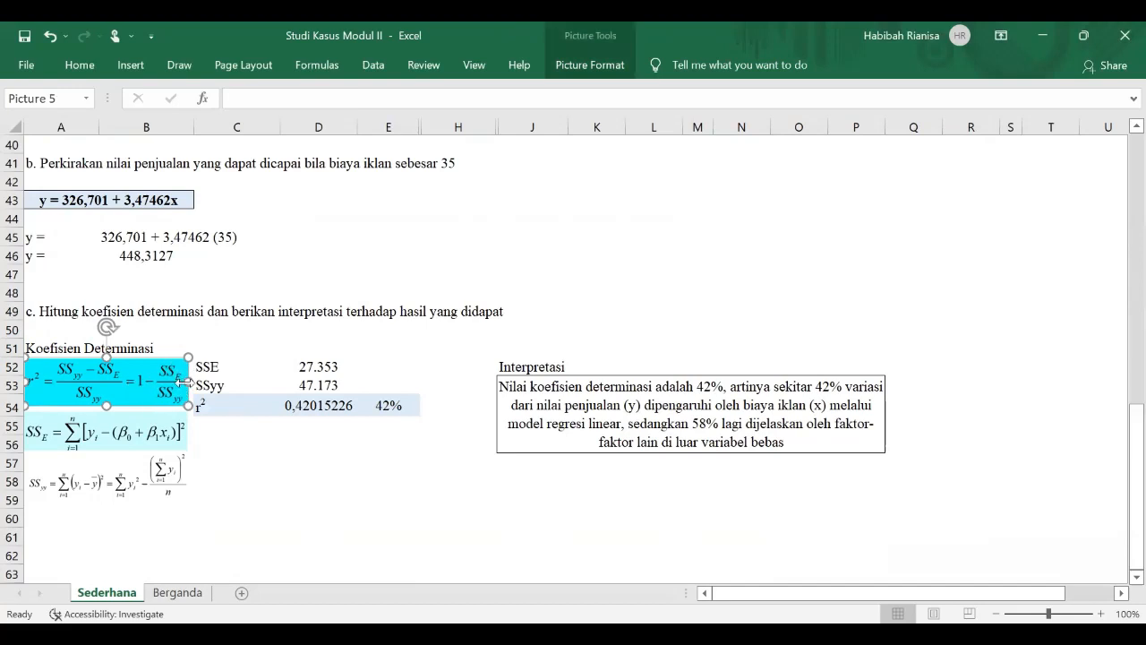
pyautogui.click(45, 445)
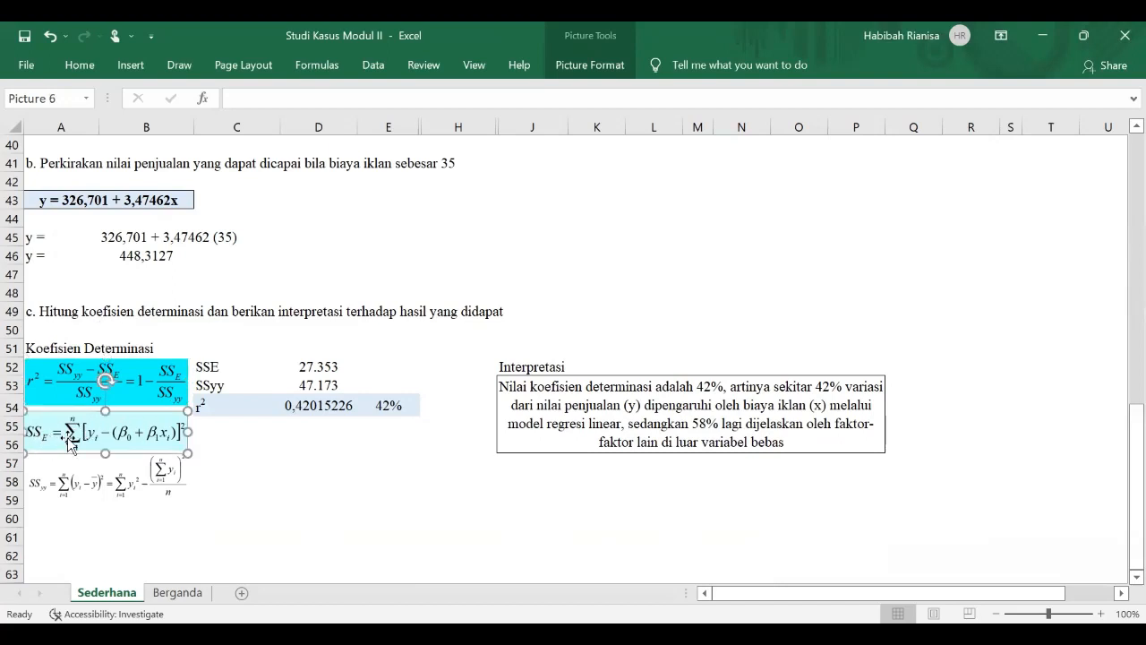
pyautogui.click(58, 494)
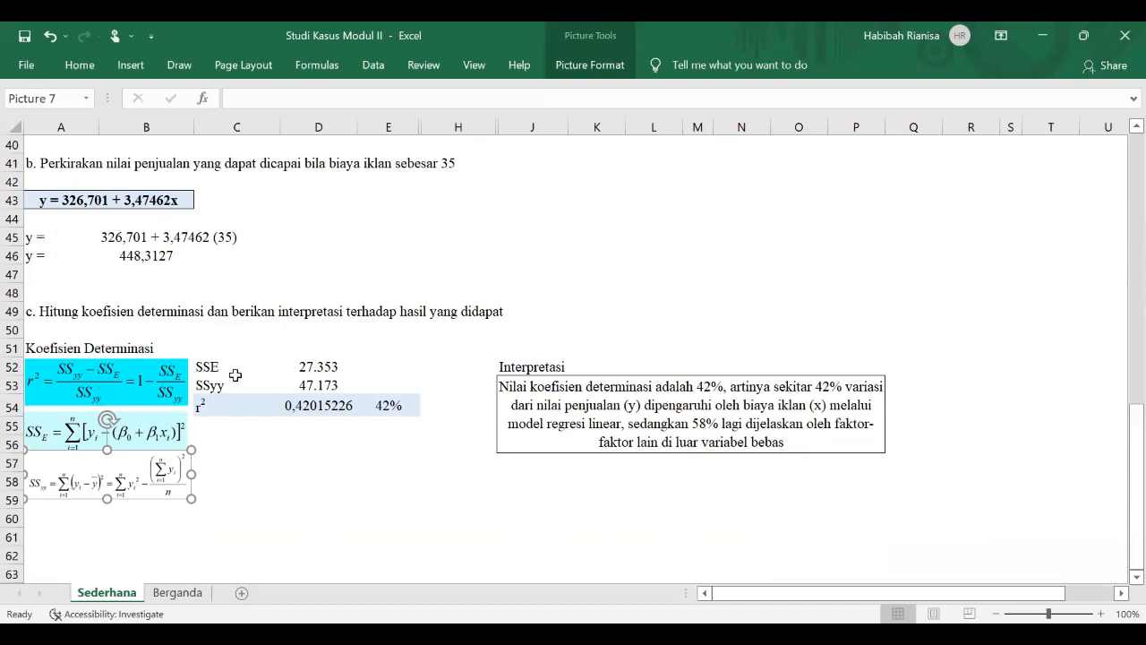
# Trace the SSE formula in D52 back to the squared residual total in the table, keeping the formula unedited.
pyautogui.click(307, 364)
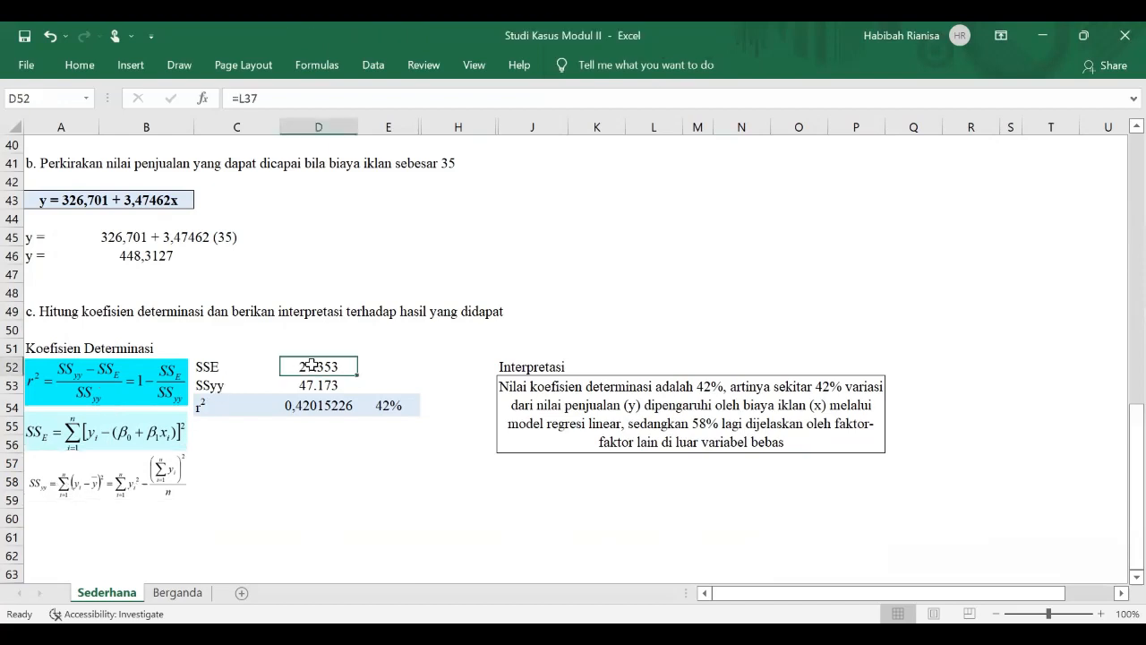
pyautogui.click(372, 95)
pyautogui.scroll(4, 517, 362)
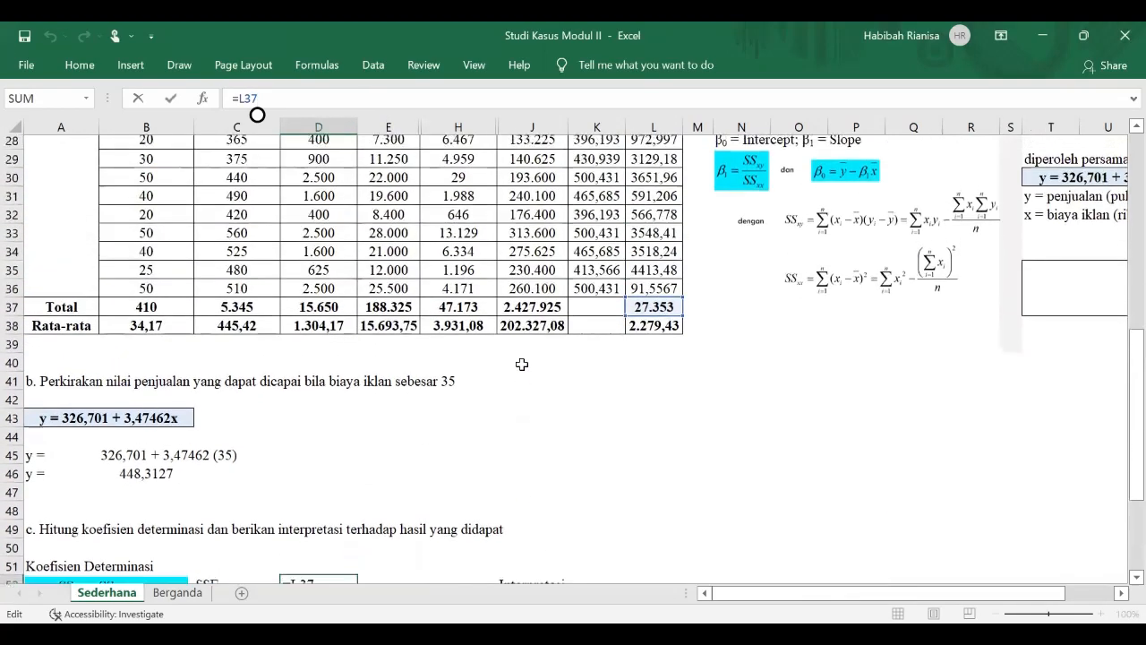
pyautogui.scroll(2, 522, 364)
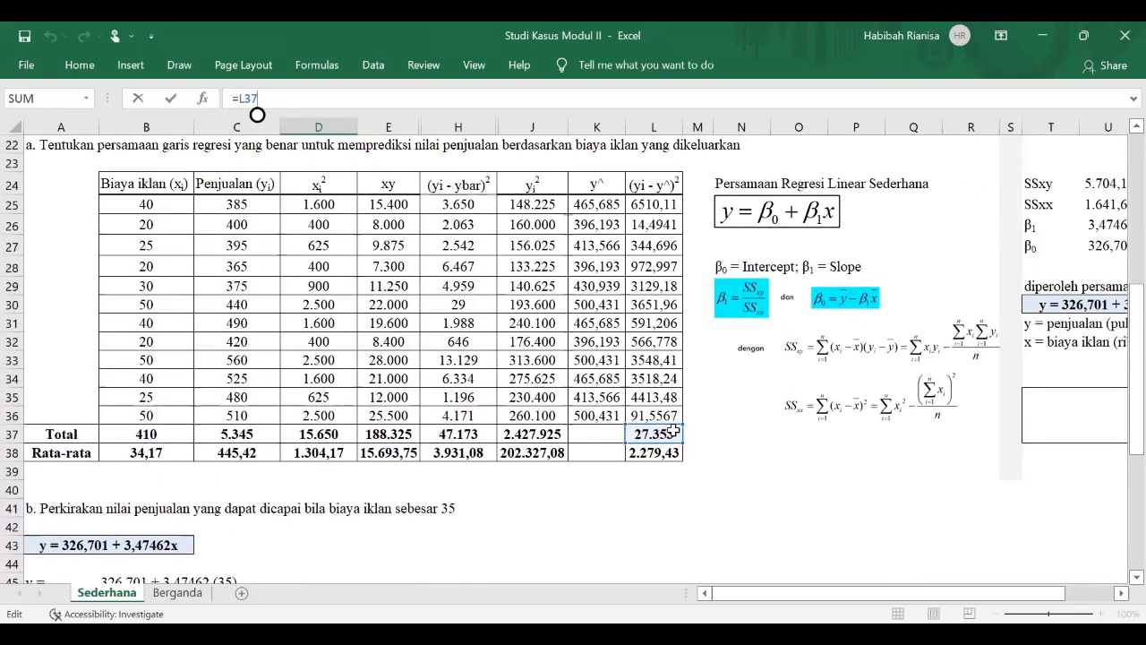
pyautogui.scroll(-6, 447, 466)
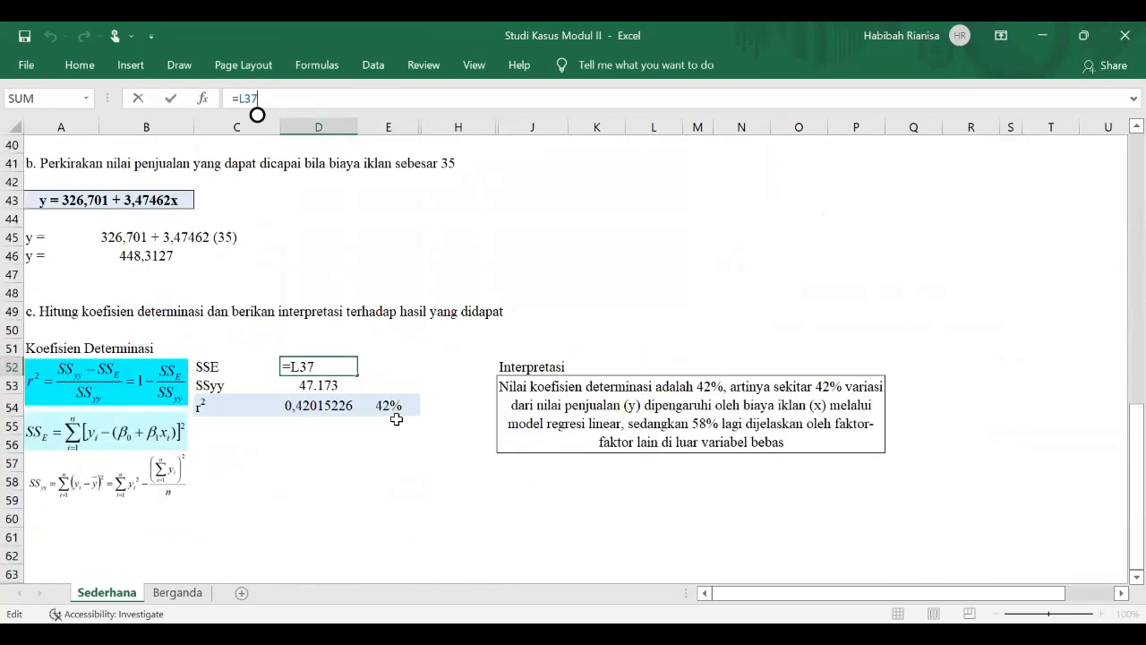
pyautogui.press('Return')
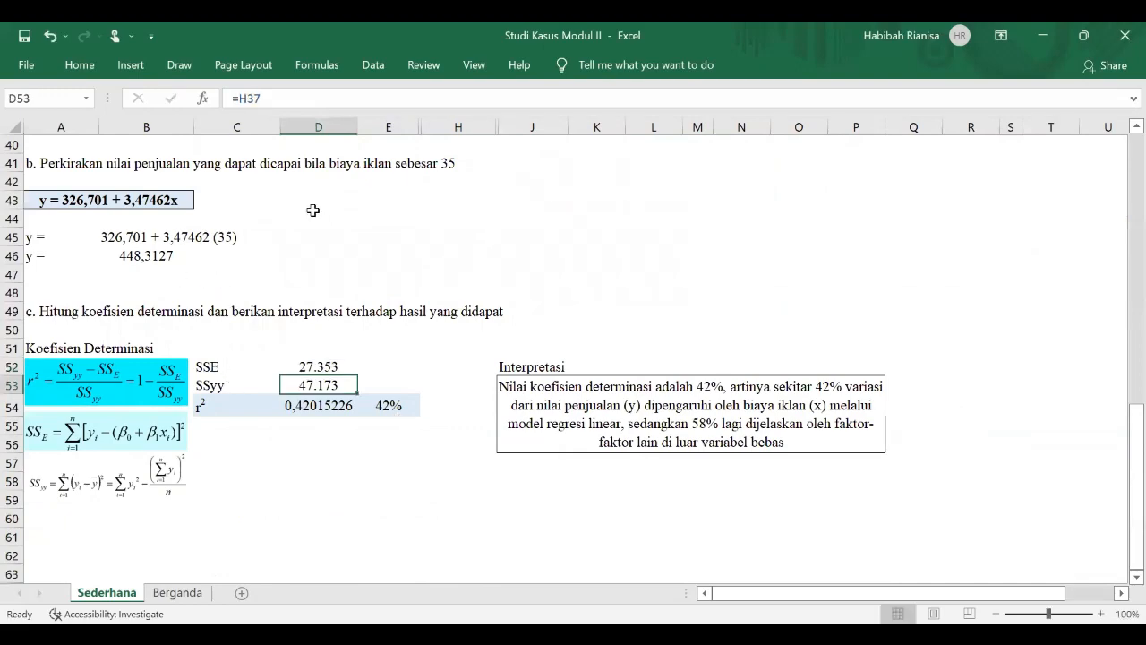
# Trace the SSyy formula in D53 back to the (yi - ybar)² column total without editing it.
pyautogui.press('F2')
pyautogui.scroll(2, 589, 296)
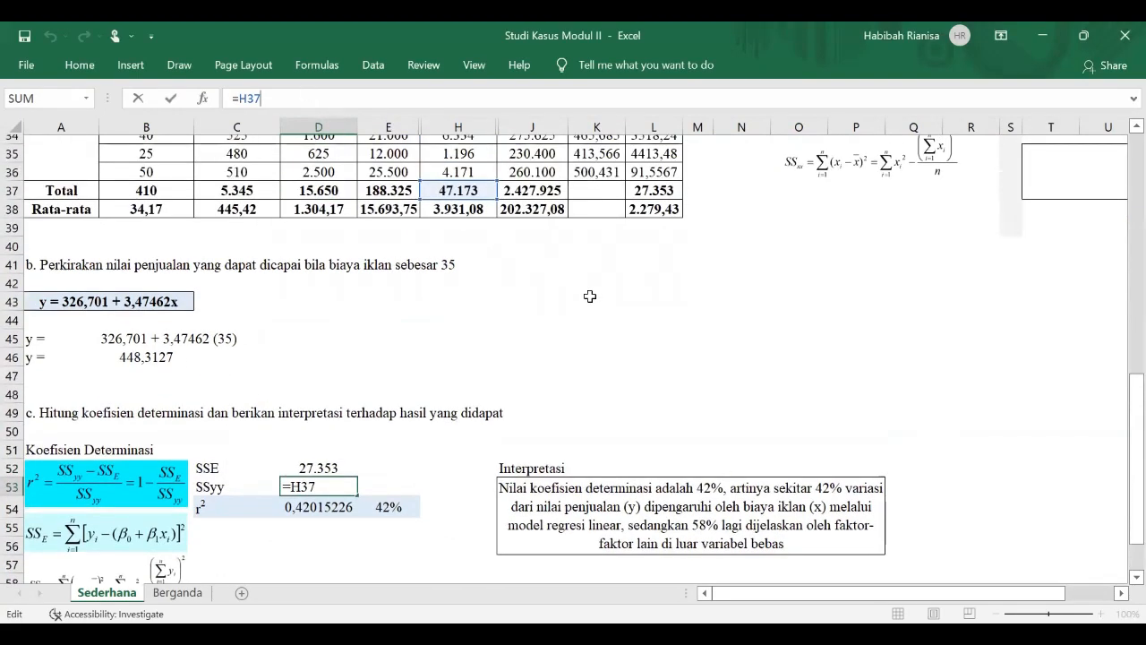
pyautogui.scroll(4, 589, 295)
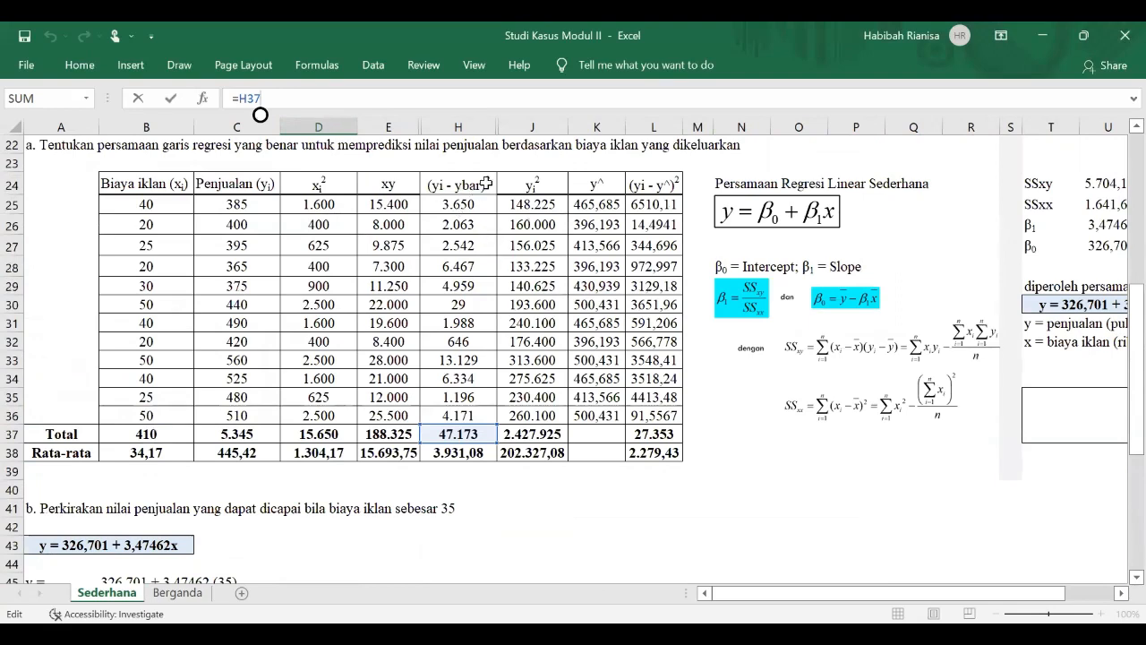
pyautogui.scroll(-5, 396, 485)
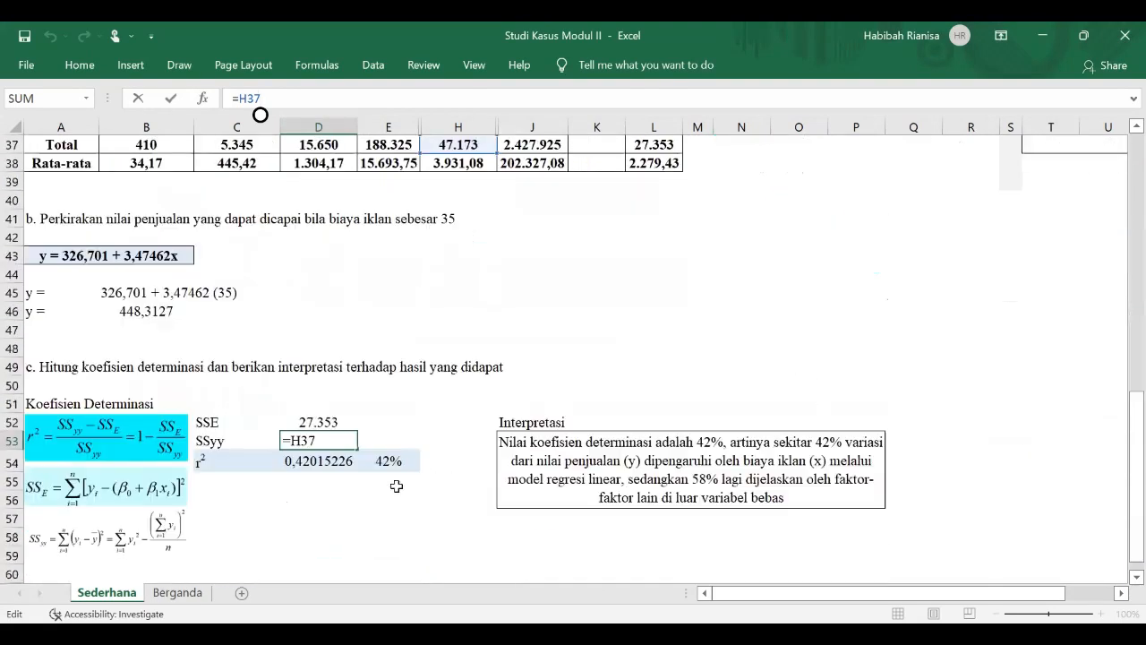
pyautogui.press('Return')
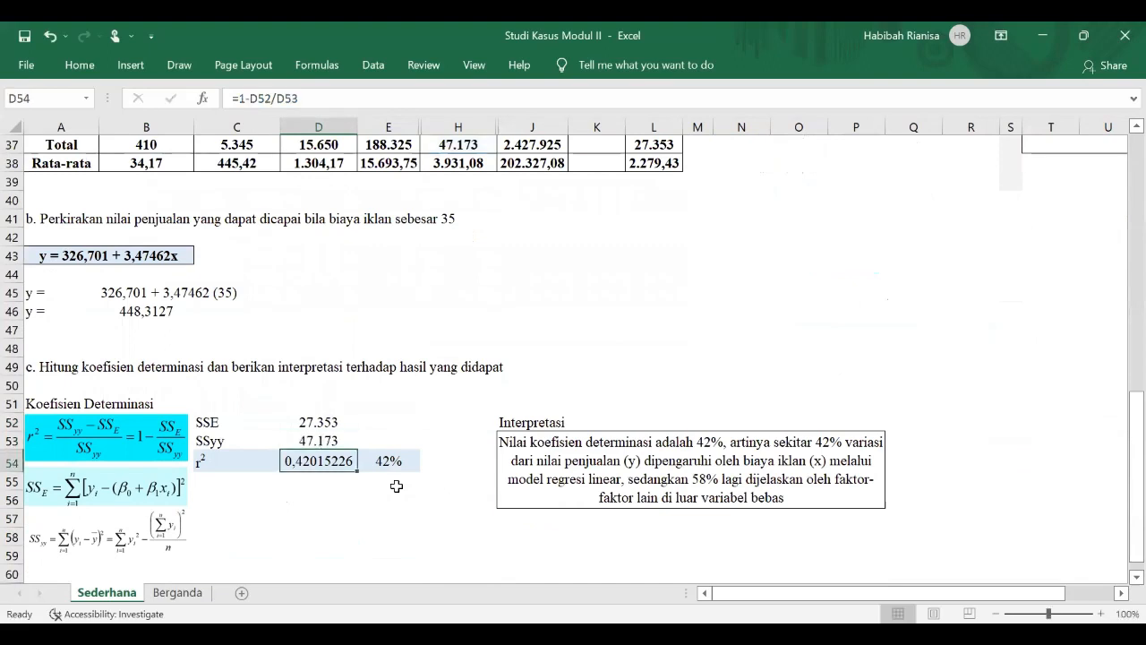
# Examine the r² formula in D54 and its references to SSE and SSyy, and check the percentage equivalent in E54.
pyautogui.moveTo(334, 429); pyautogui.dragTo(333, 435)
pyautogui.click(334, 442)
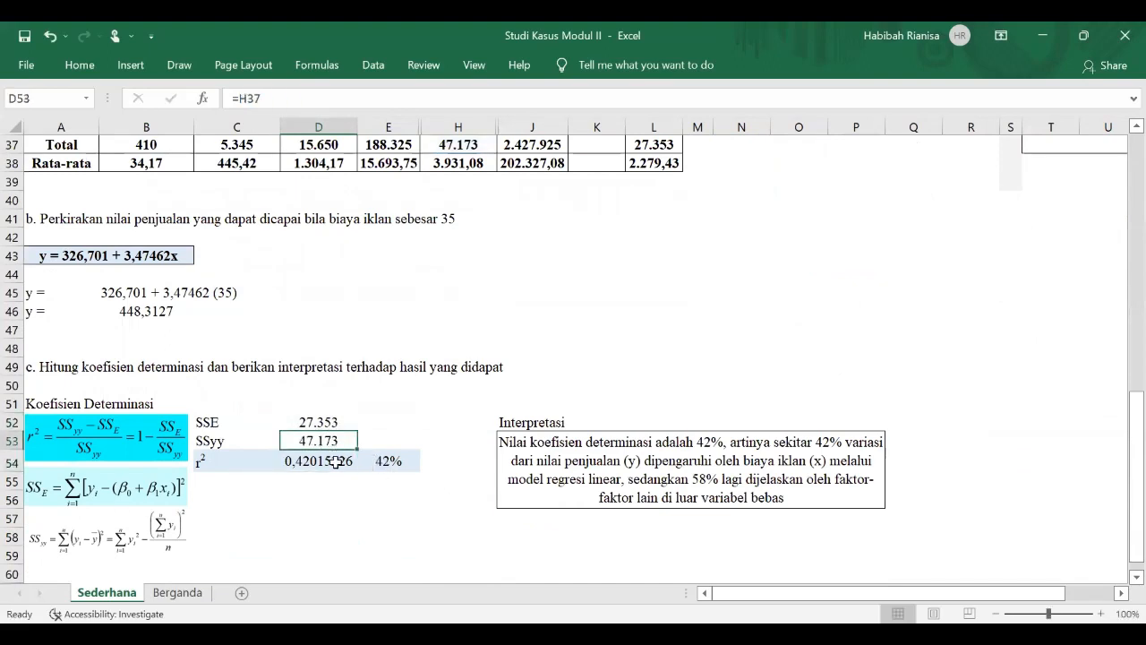
pyautogui.click(335, 461)
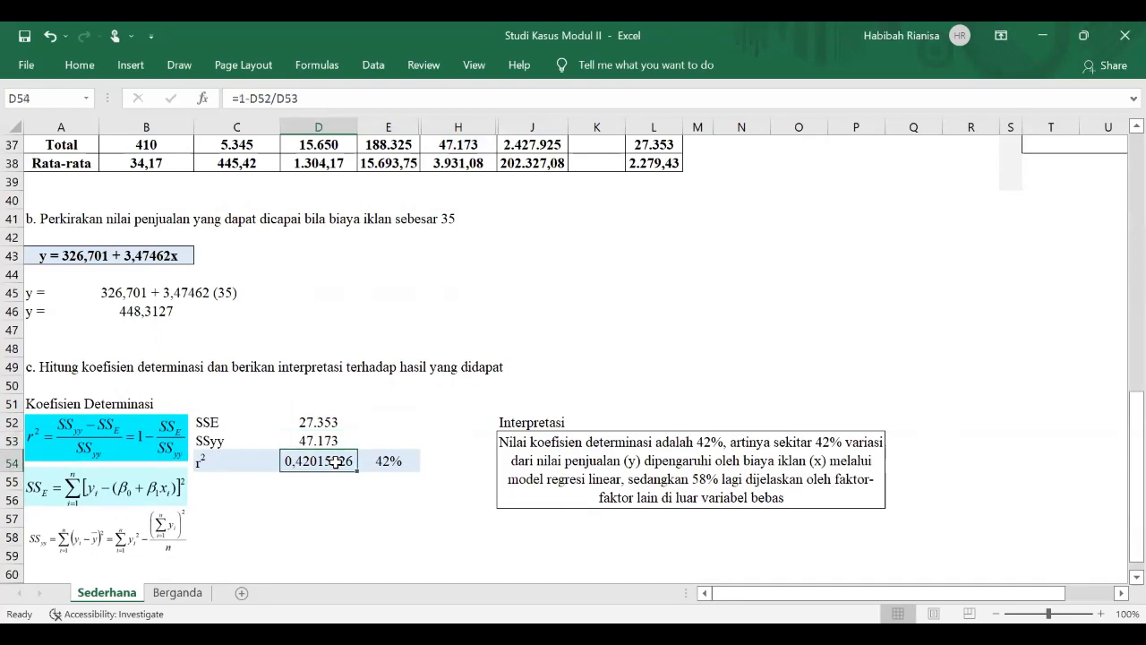
pyautogui.click(336, 92)
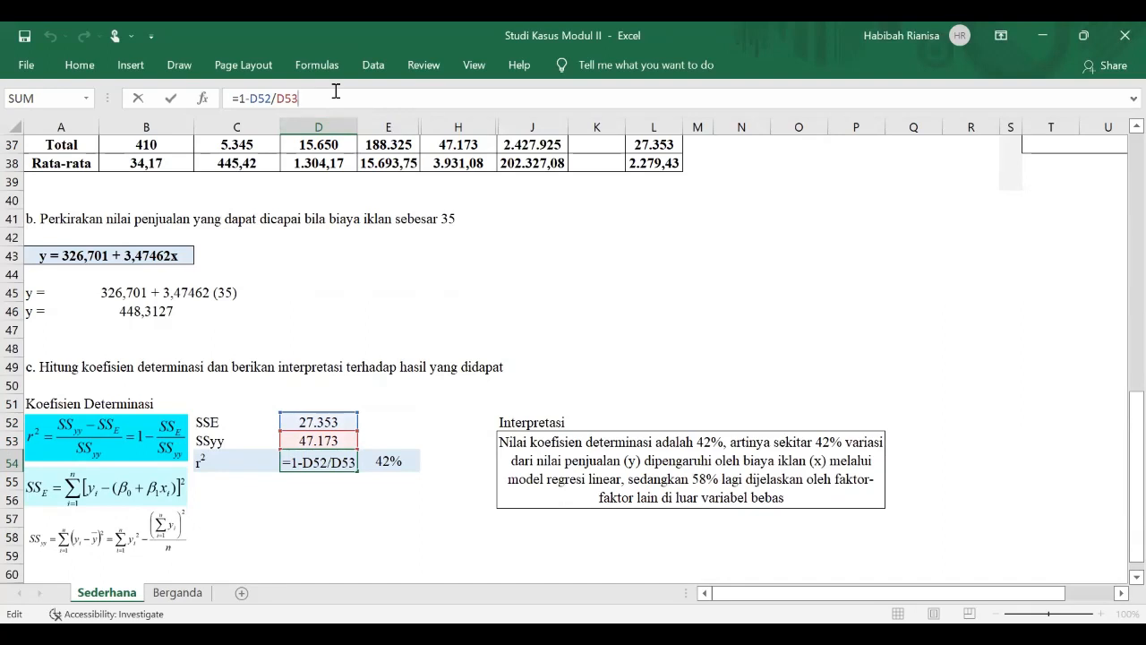
pyautogui.press('Return')
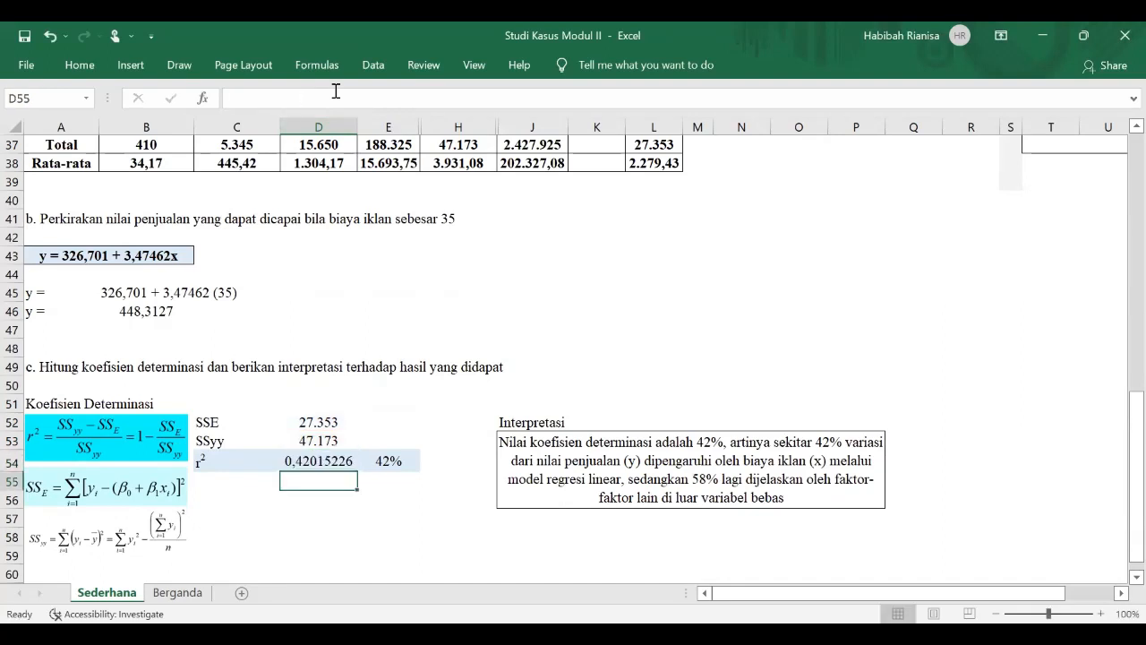
pyautogui.click(342, 463)
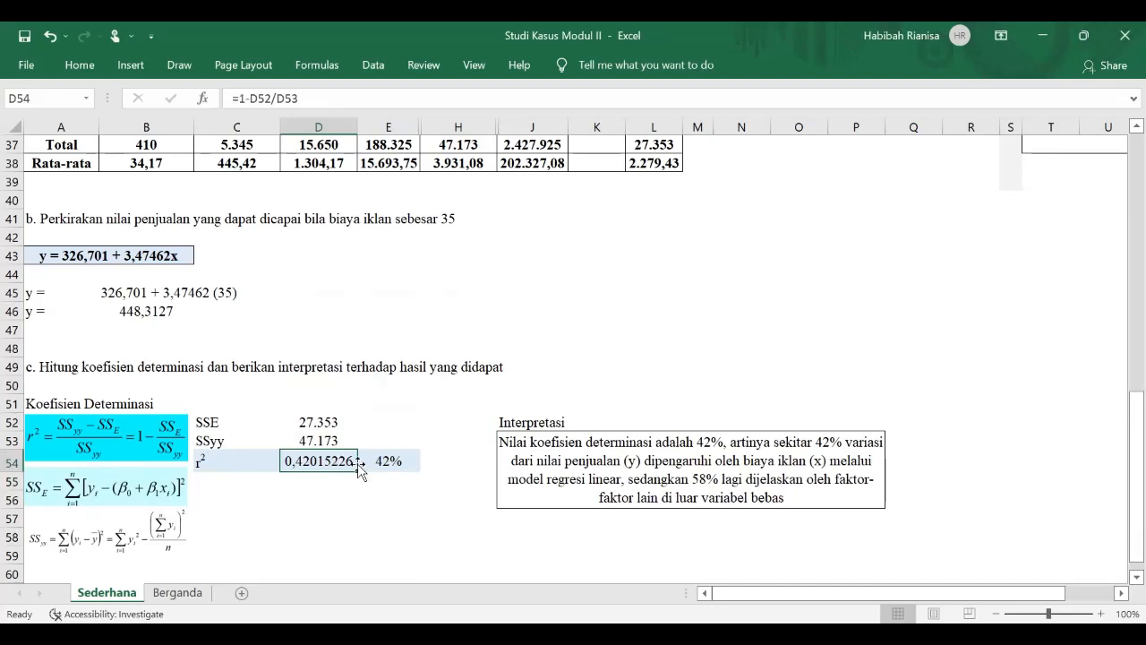
pyautogui.click(396, 459)
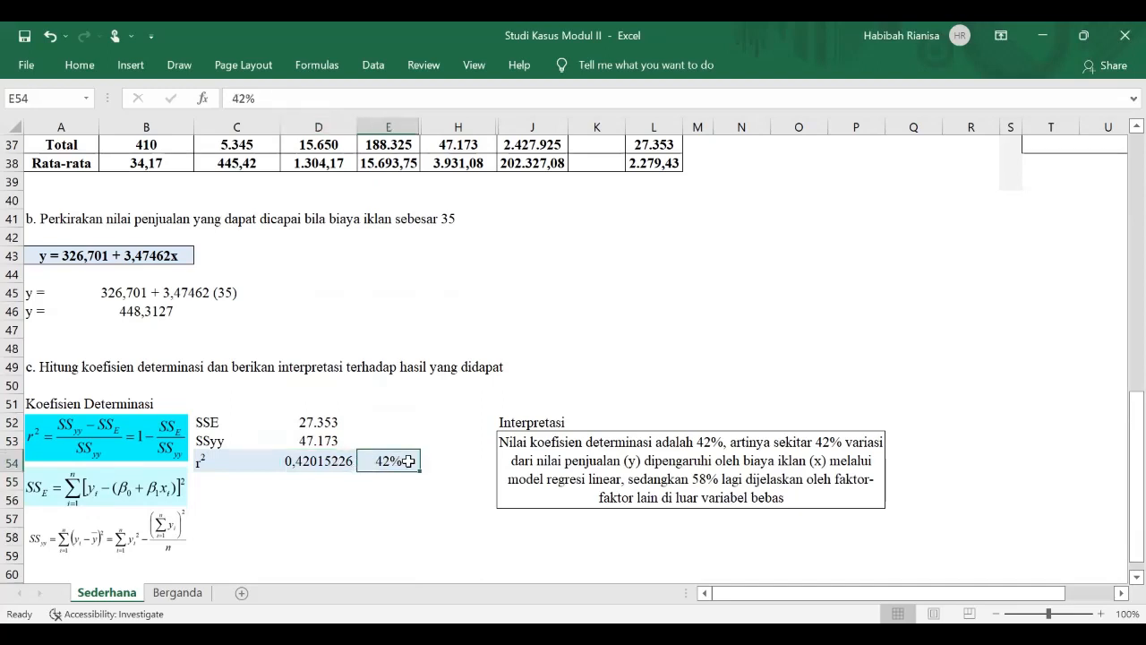
pyautogui.scroll(-1, 408, 460)
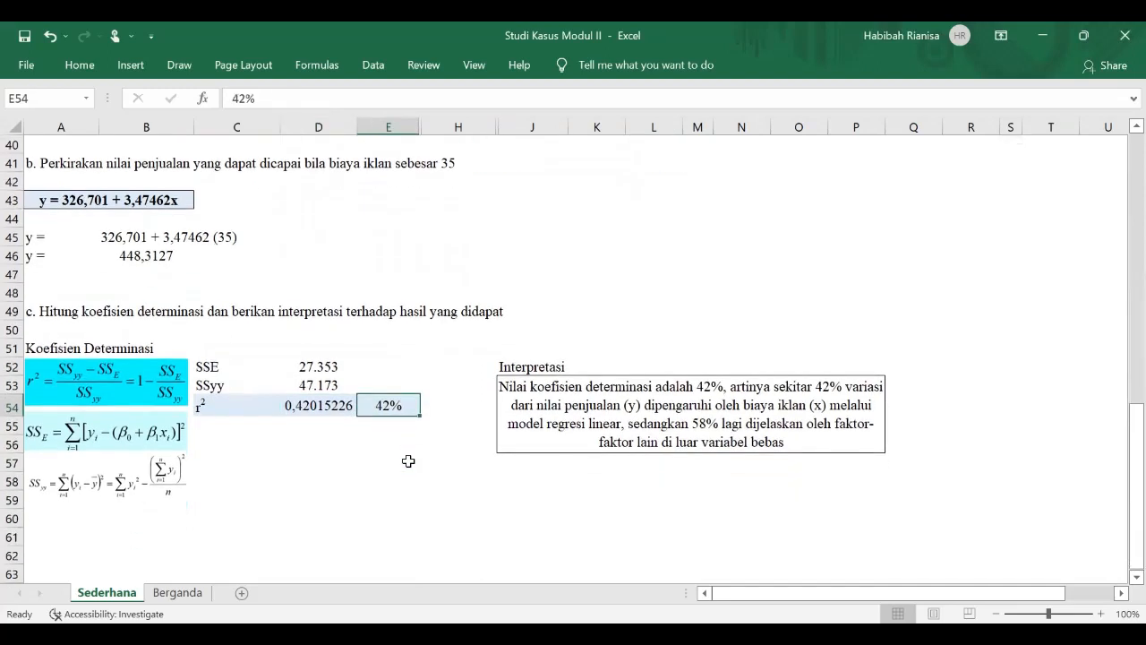
# Read the written interpretation of the coefficient of determination in the block starting at J52.
pyautogui.click(513, 366)
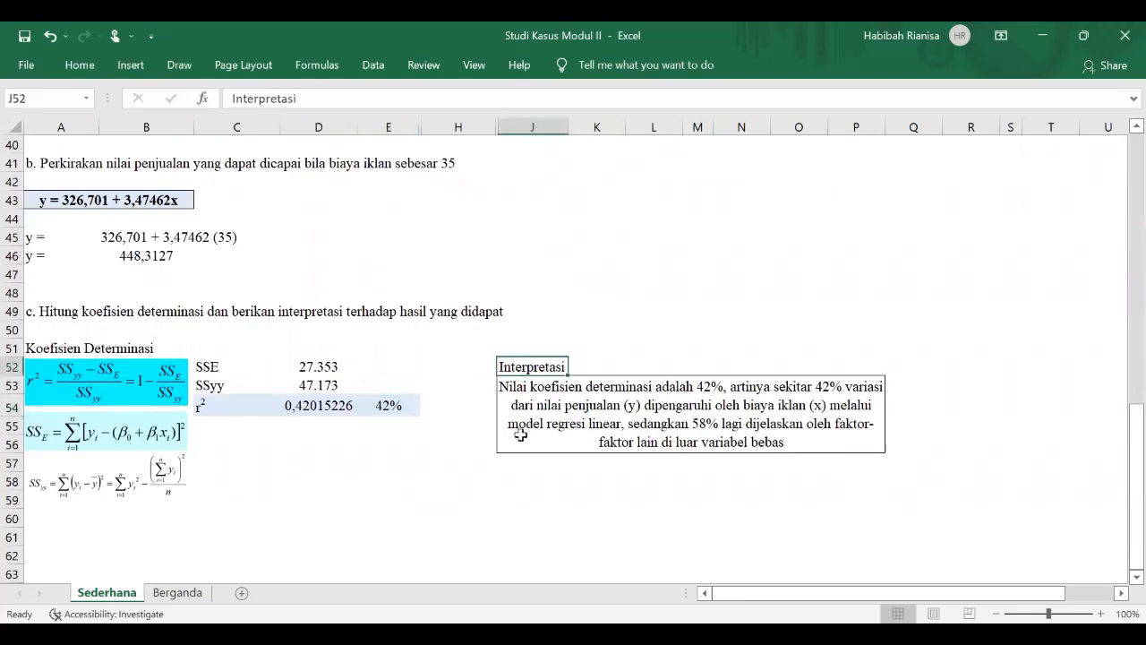
pyautogui.click(839, 397)
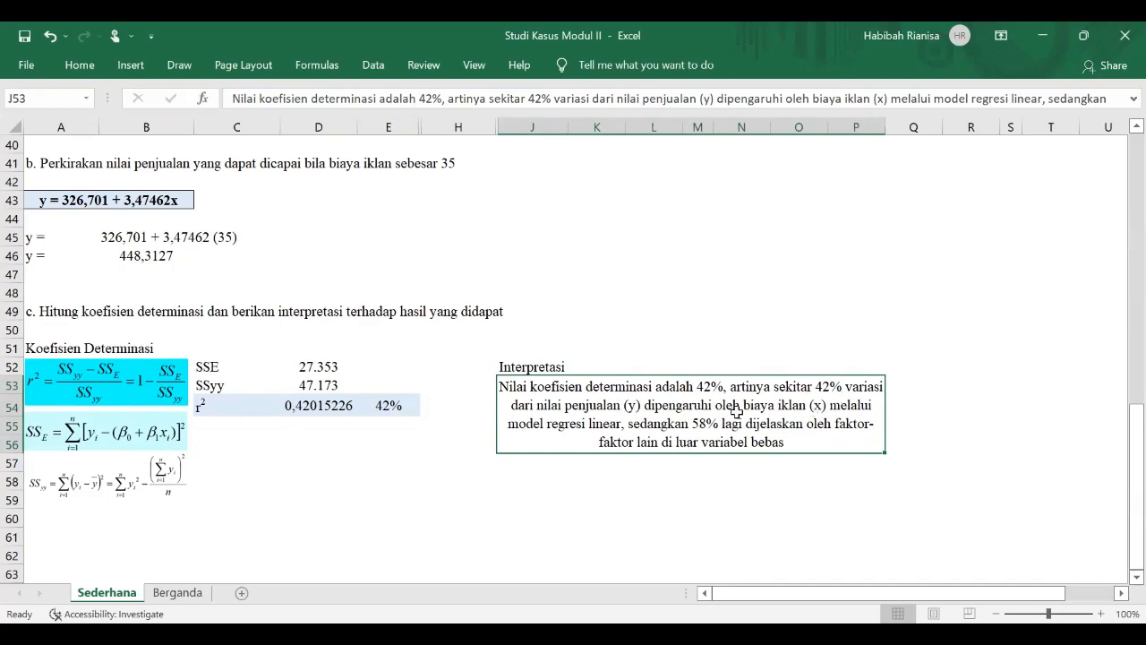
# Open the Berganda worksheet and review the multiple regression problem statement and the data rows y, x1 and x2.
pyautogui.click(176, 593)
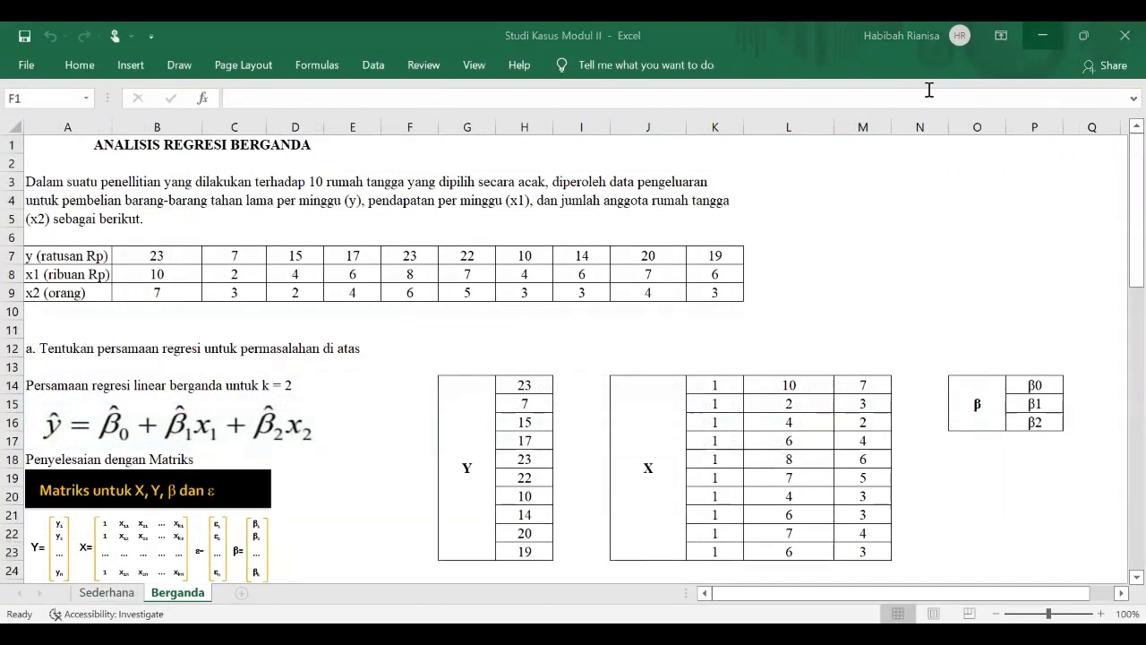
pyautogui.click(358, 205)
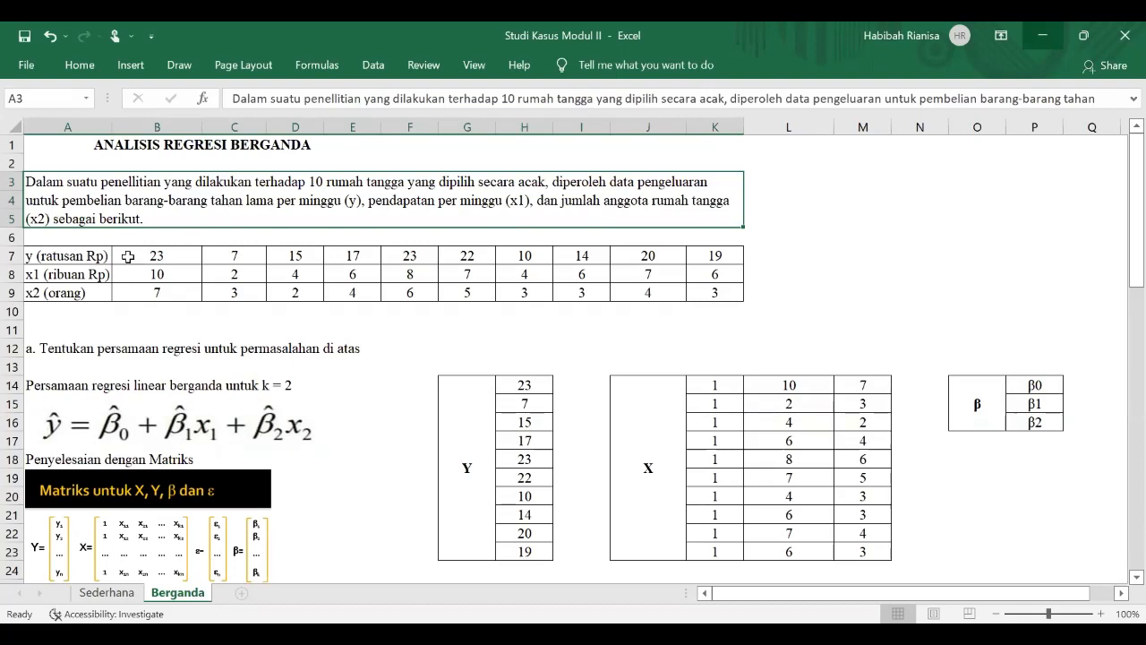
pyautogui.click(71, 260)
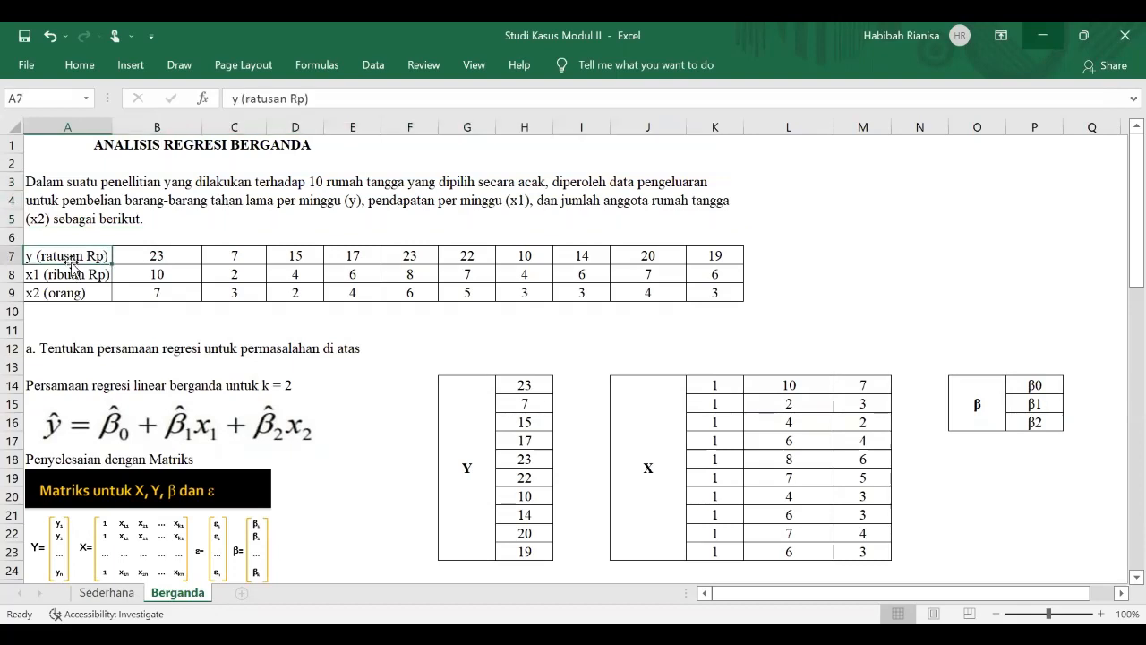
pyautogui.click(81, 273)
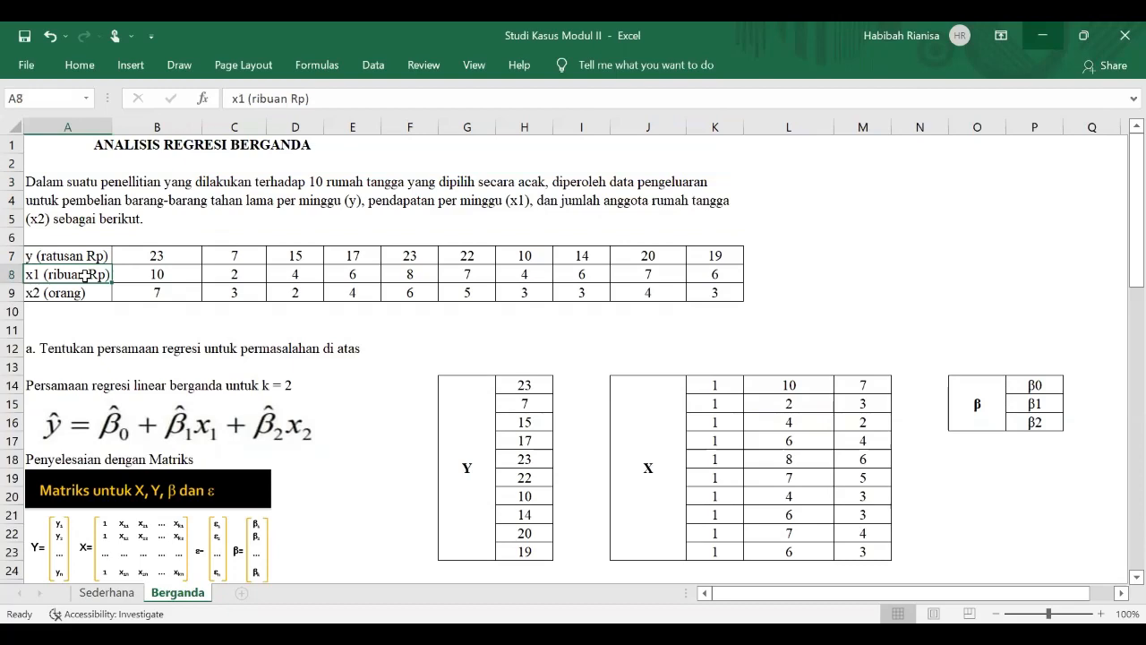
pyautogui.click(96, 293)
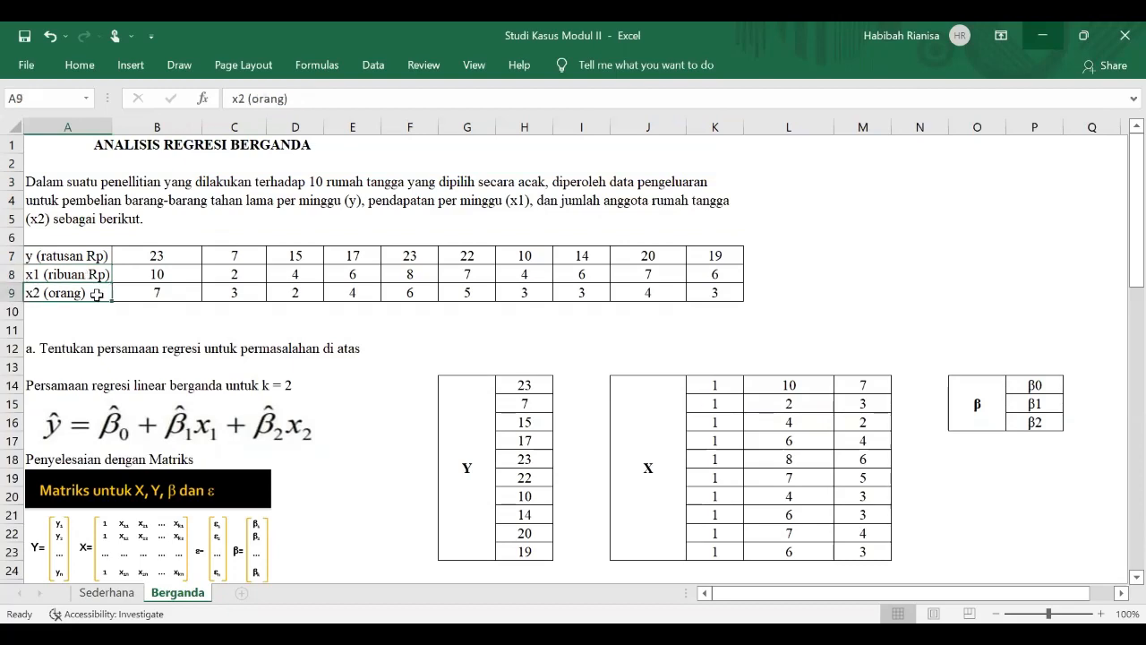
# Review the part a question, the k = 2 heading and the multiple linear regression equation picture.
pyautogui.scroll(-1, 95, 293)
pyautogui.click(96, 293)
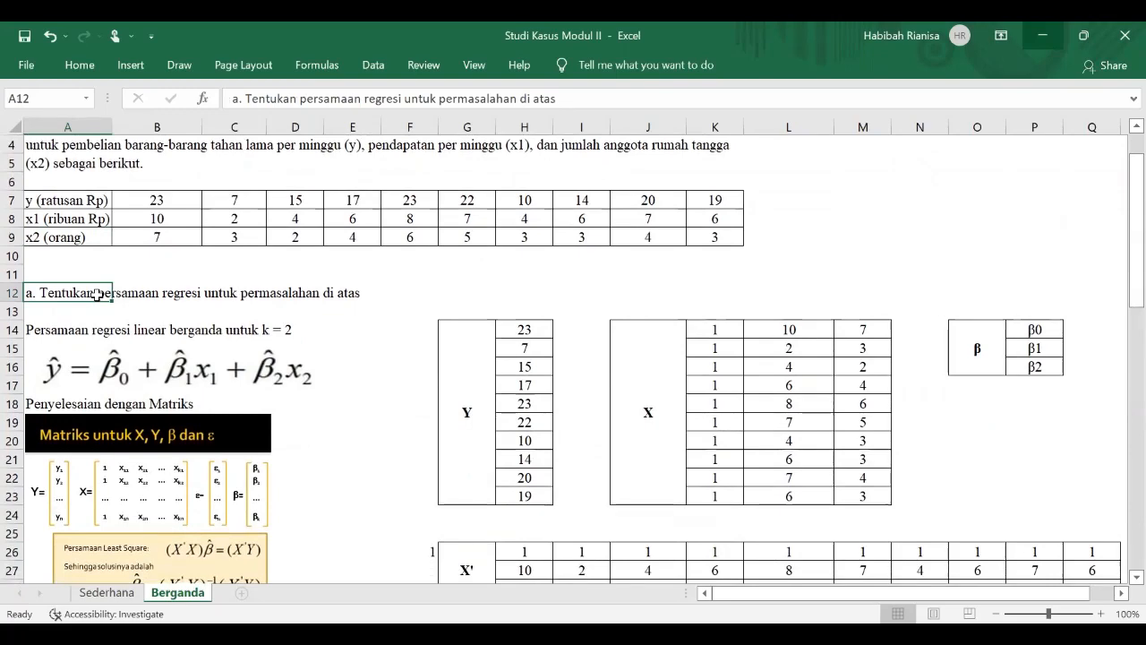
pyautogui.scroll(-1, 97, 294)
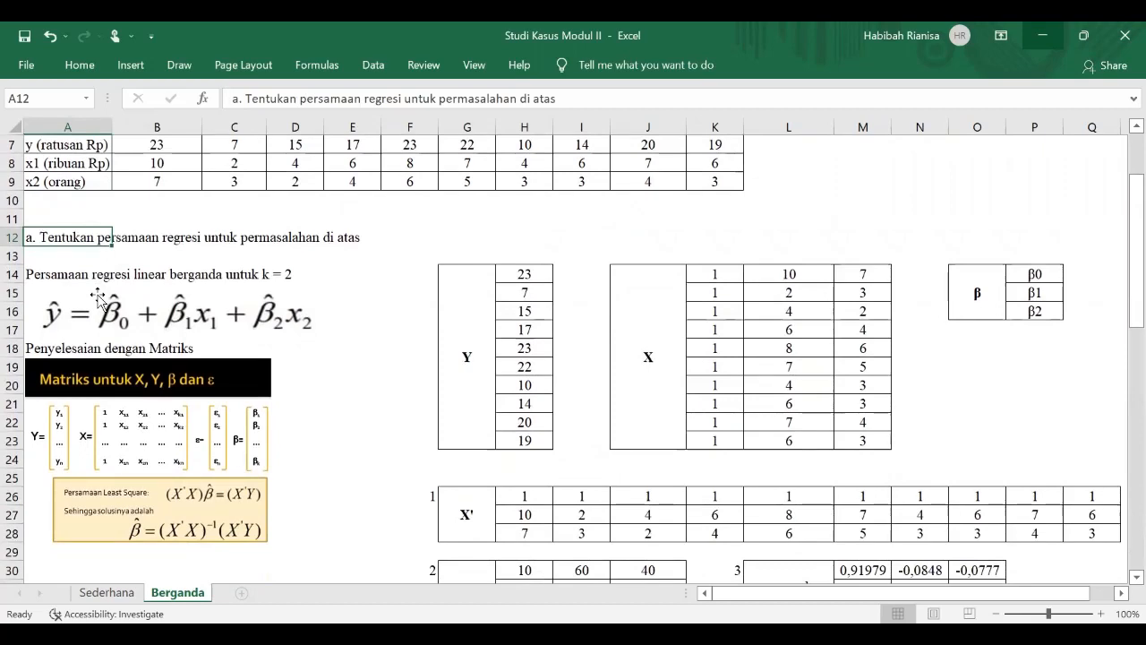
pyautogui.click(68, 275)
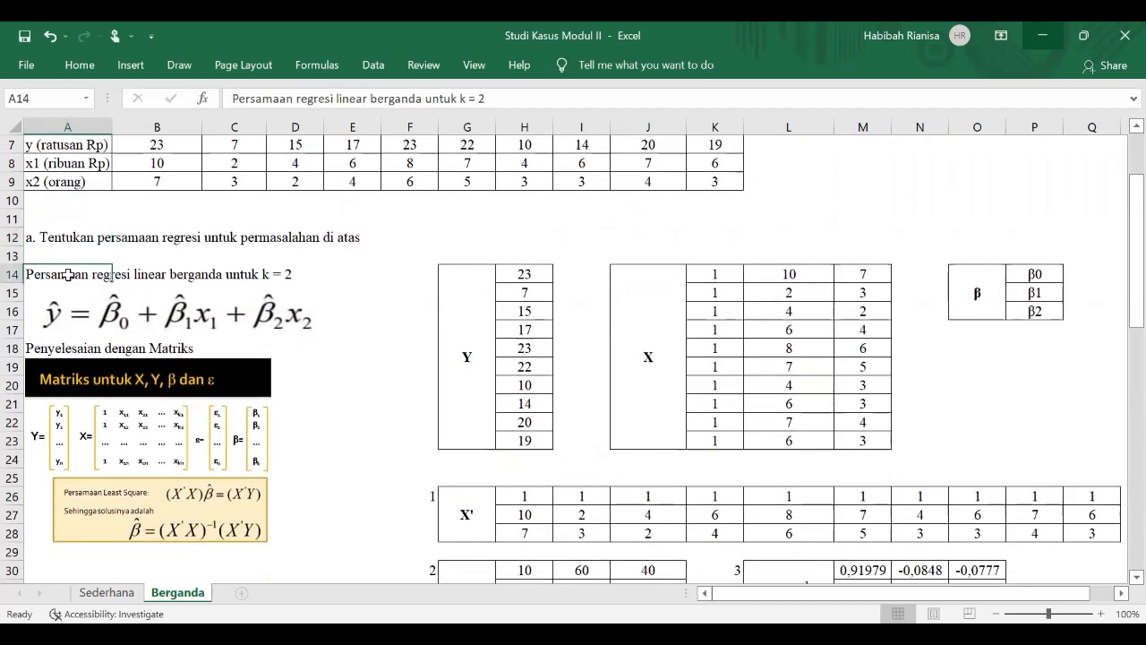
pyautogui.scroll(-1, 68, 274)
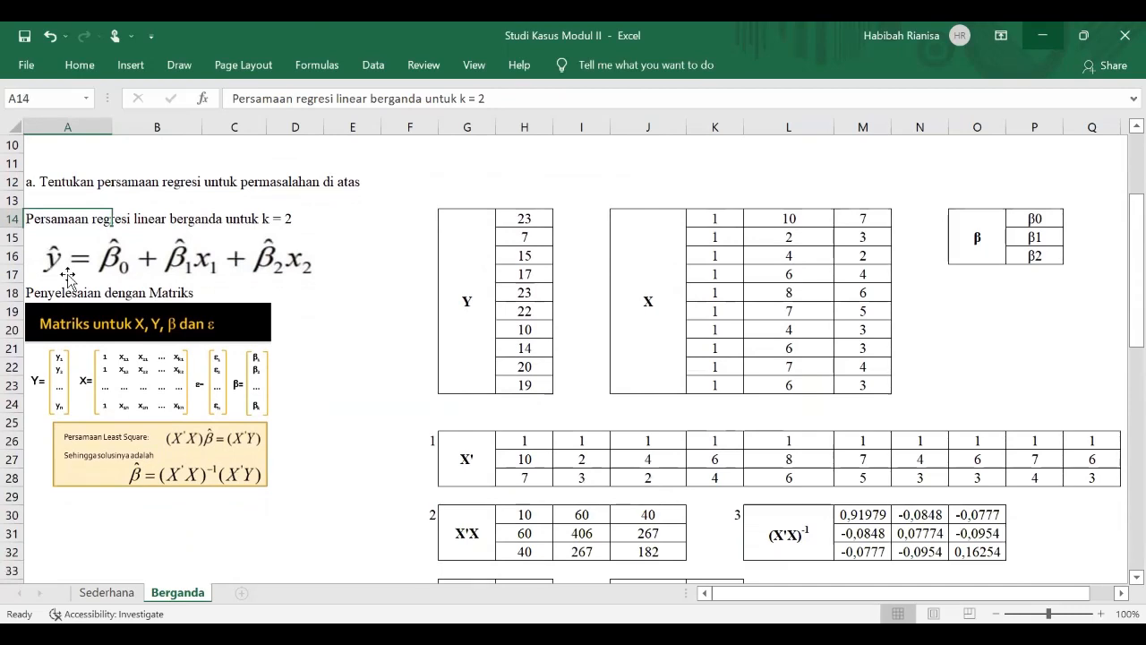
pyautogui.click(62, 269)
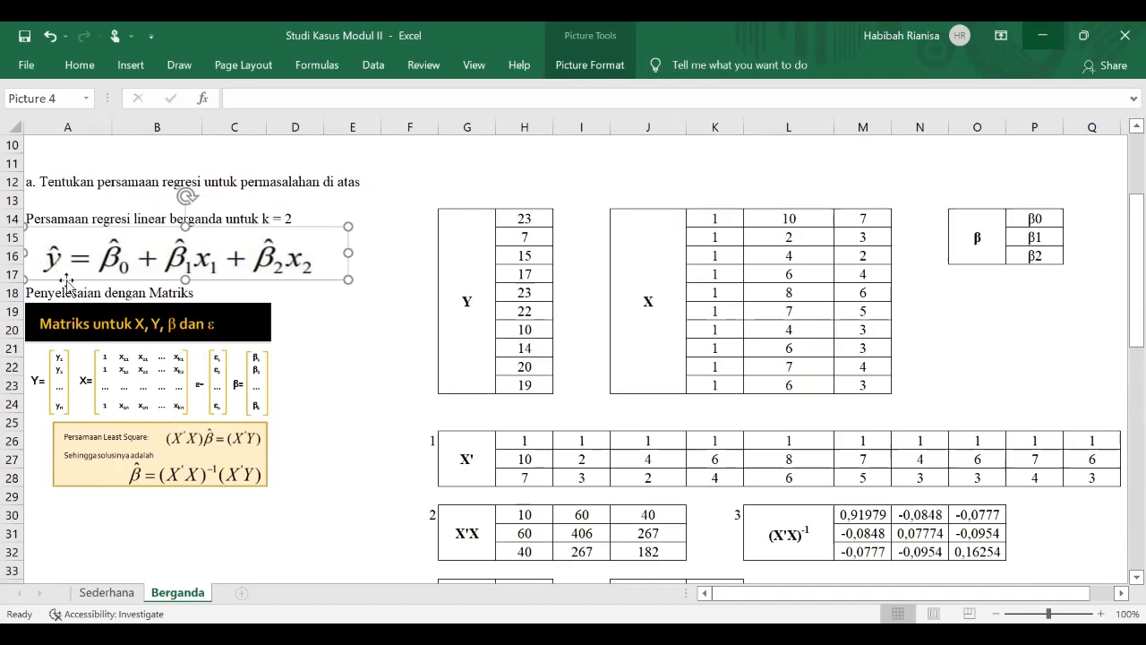
# Review the matrix formula graphic and match its notation to the Y, X and β matrices on the sheet.
pyautogui.click(71, 386)
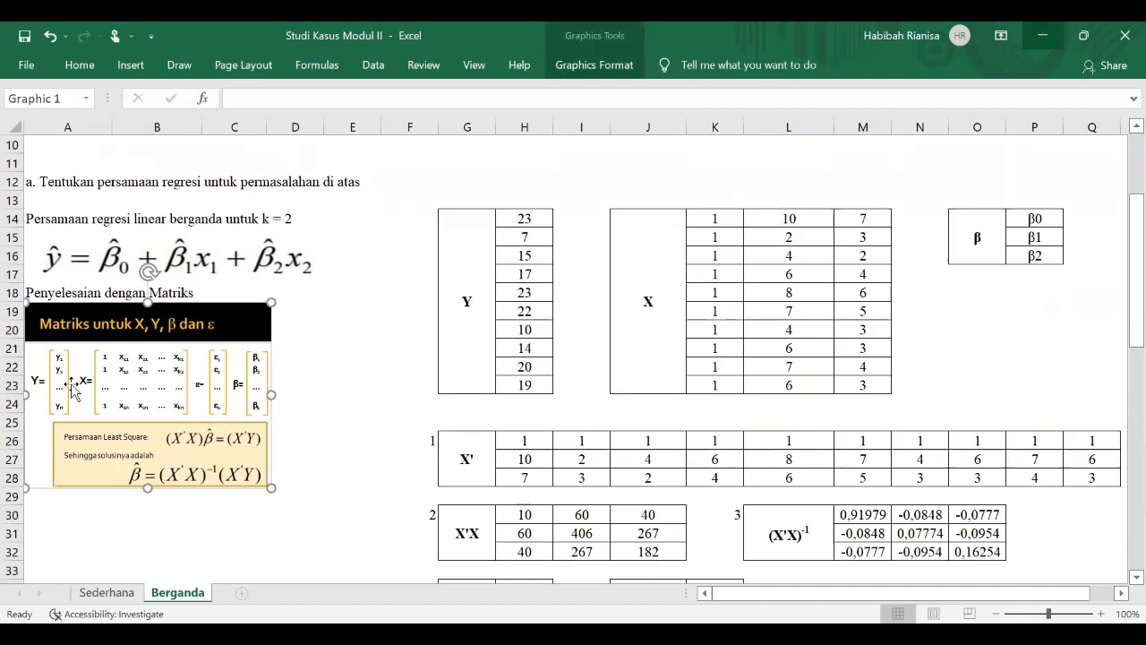
pyautogui.click(465, 287)
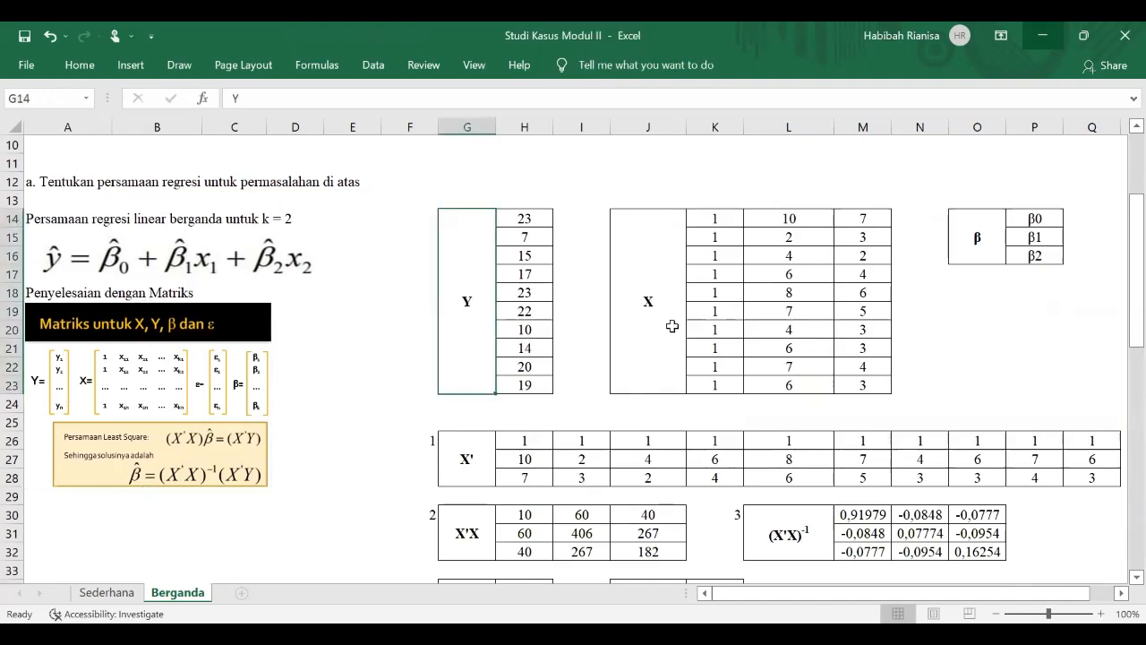
pyautogui.click(672, 326)
pyautogui.click(976, 242)
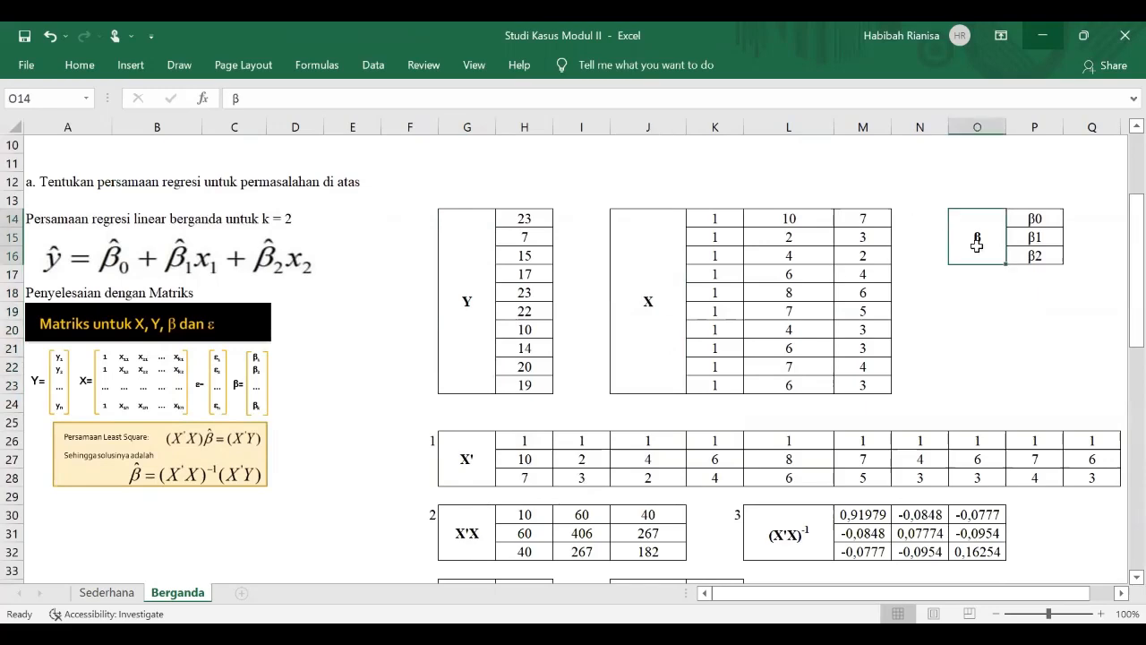
# Compare the Y matrix and the three X matrix columns with the source data table, and check the β vector.
pyautogui.click(472, 329)
pyautogui.scroll(2, 472, 329)
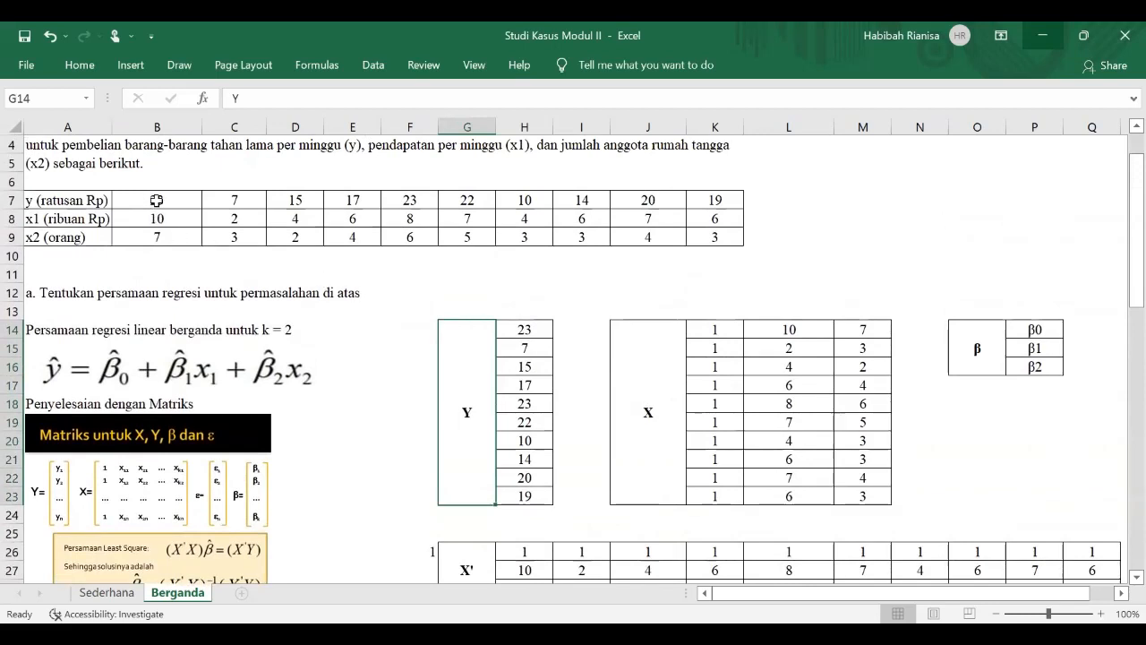
pyautogui.click(663, 389)
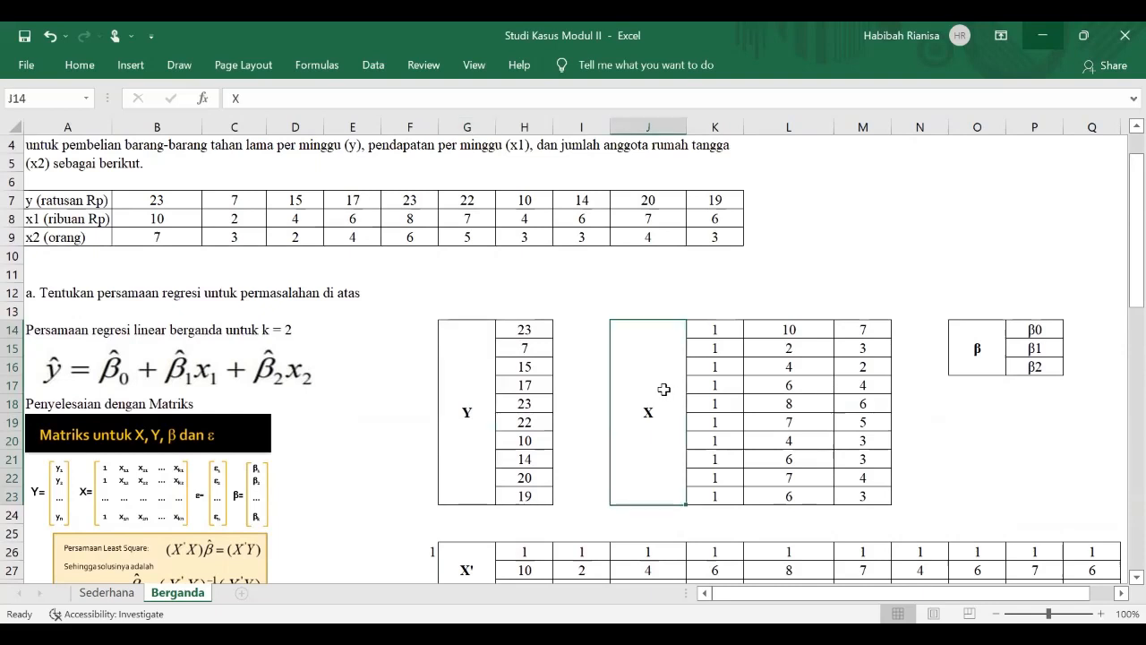
pyautogui.click(721, 324)
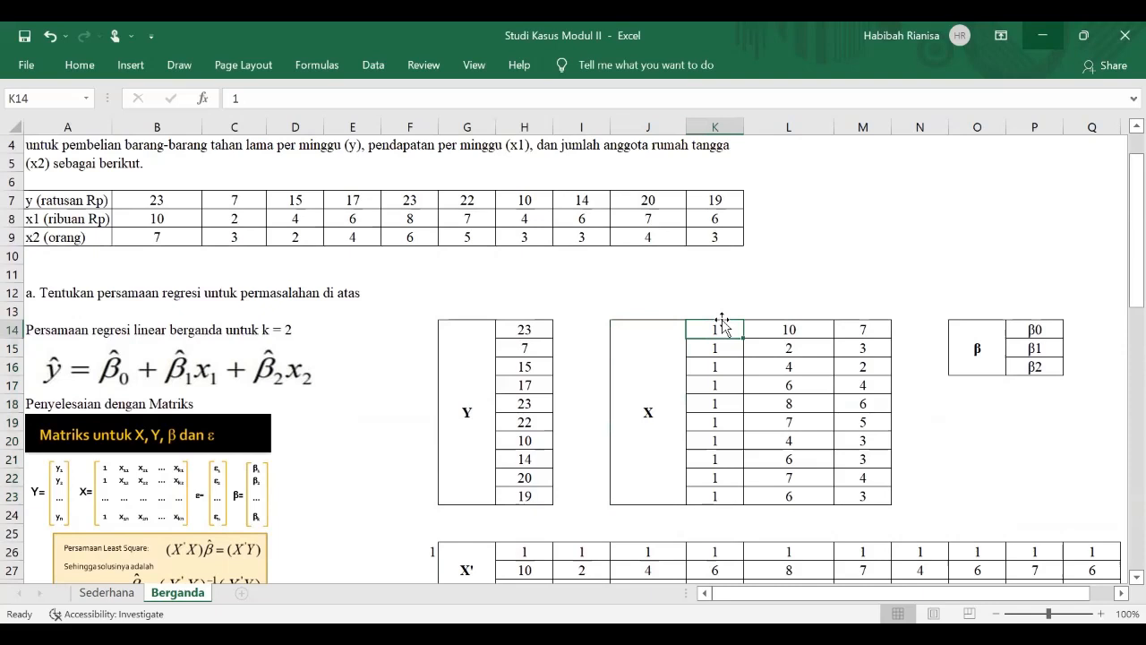
pyautogui.click(773, 329)
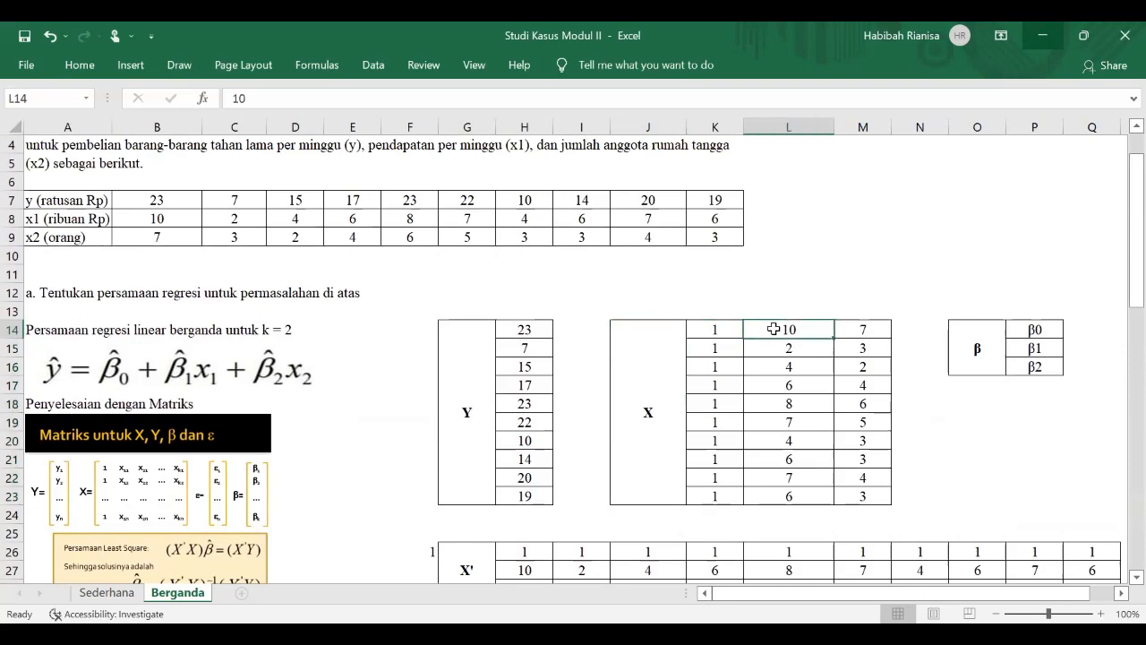
pyautogui.click(879, 335)
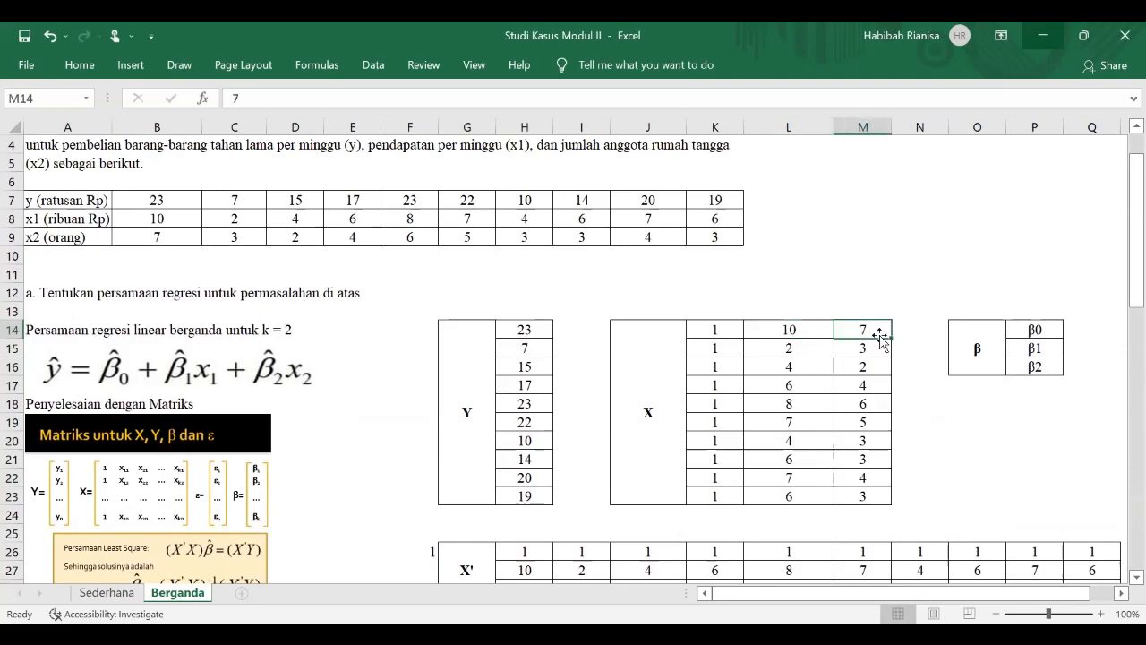
pyautogui.click(980, 351)
# Locate the X' transpose matrix labelled as calculation step 1 in G26.
pyautogui.scroll(-1, 982, 354)
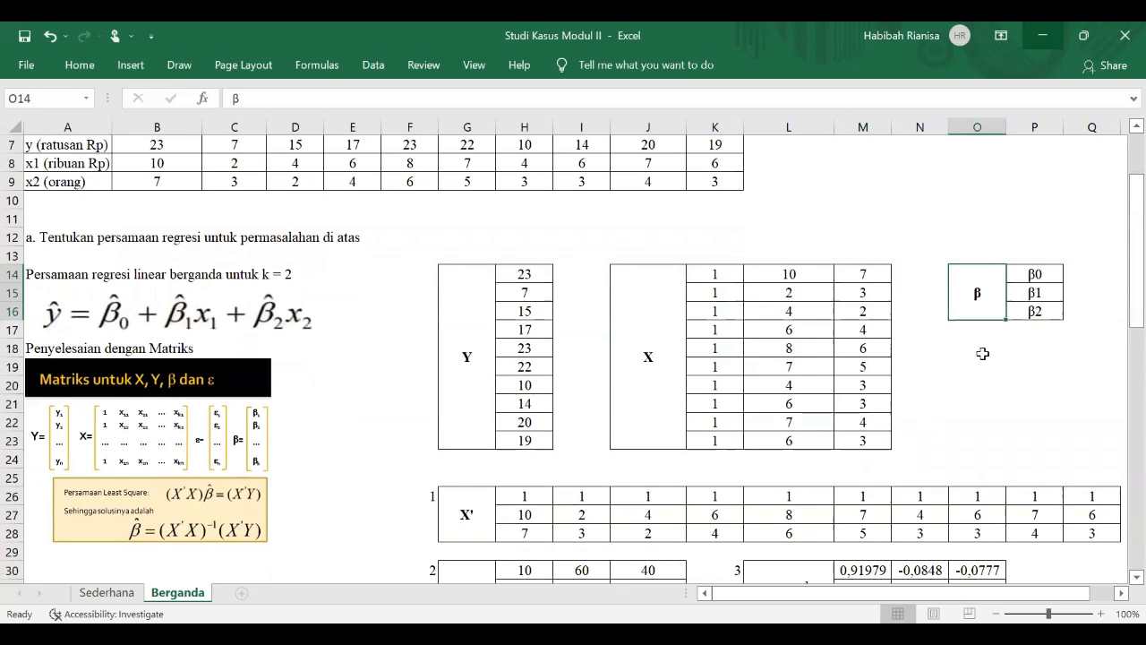
pyautogui.scroll(-2, 544, 478)
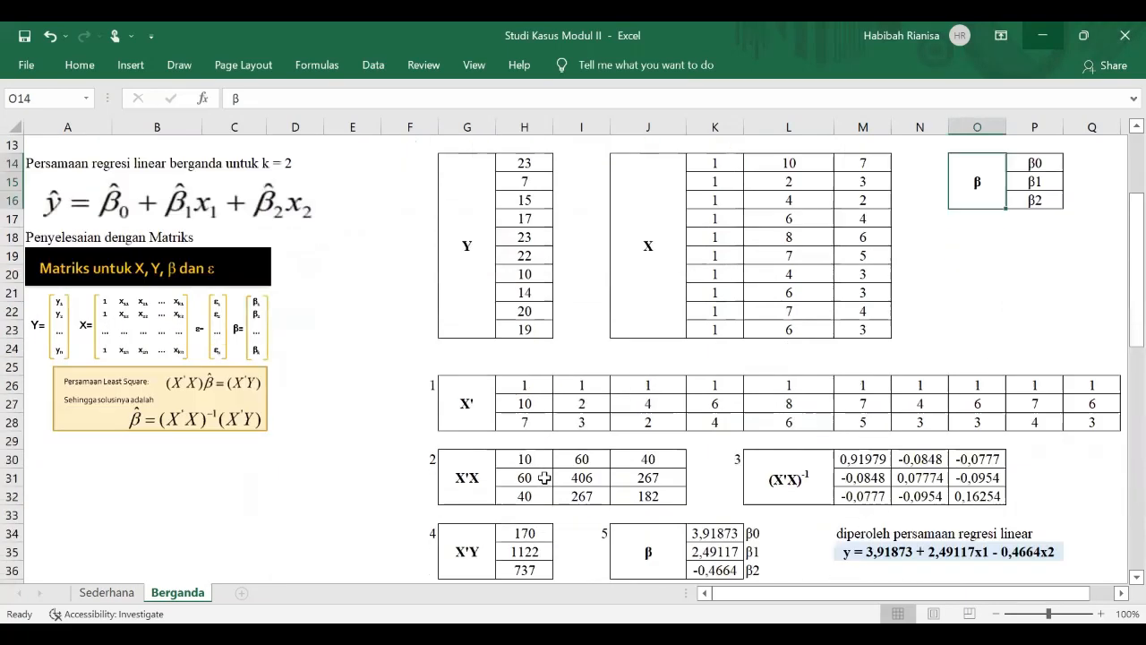
pyautogui.click(459, 400)
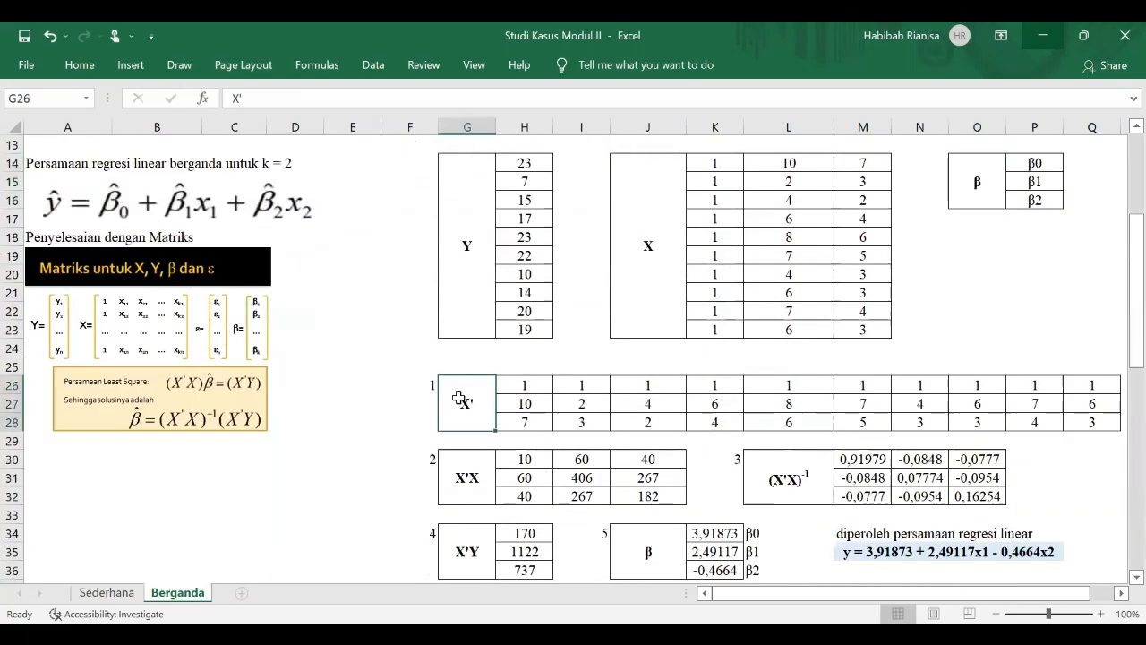
# Copy the X matrix values in K14:M23 and paste them transposed into the X' matrix starting at H26.
pyautogui.scroll(2, 459, 400)
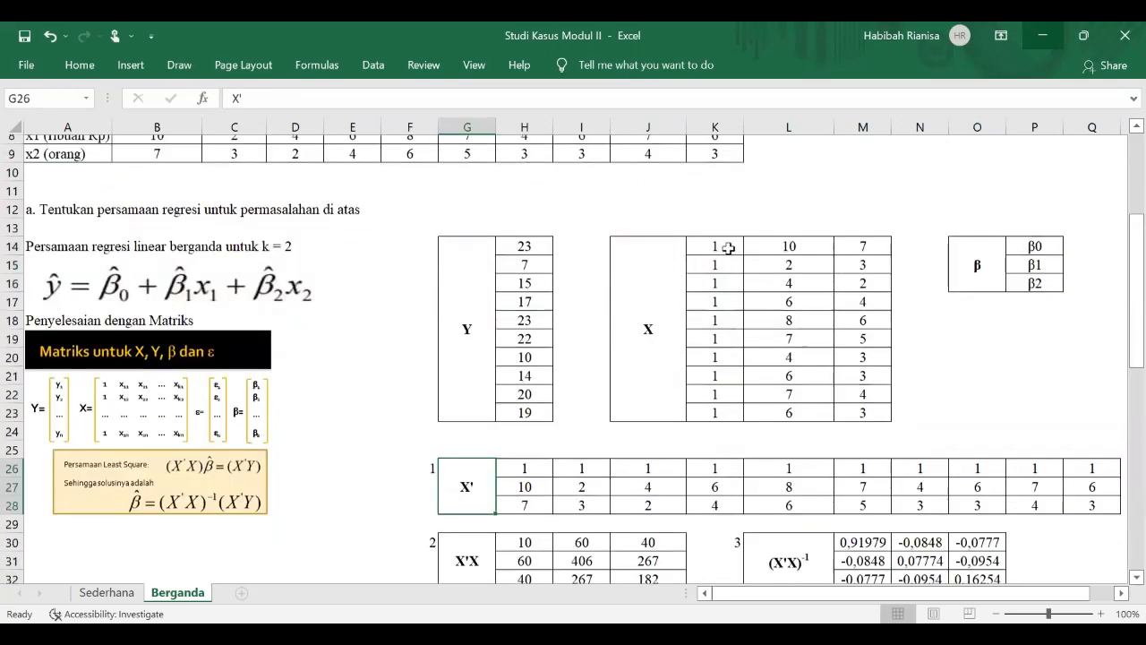
pyautogui.moveTo(714, 338); pyautogui.dragTo(788, 470)
pyautogui.click(723, 339)
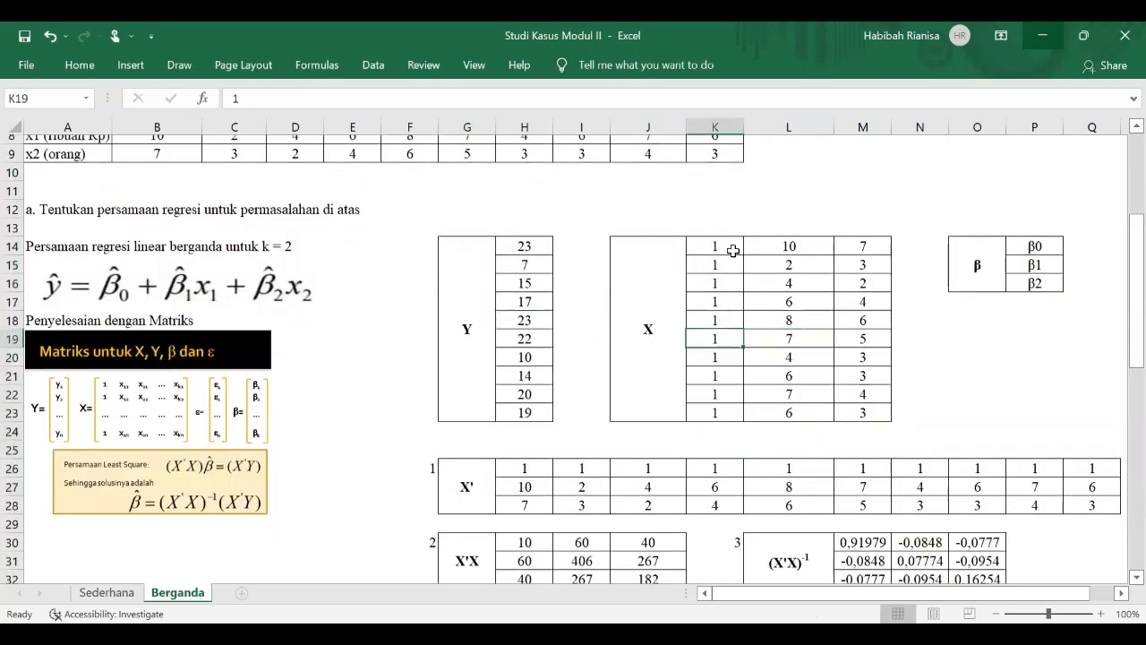
pyautogui.scroll(1, 732, 251)
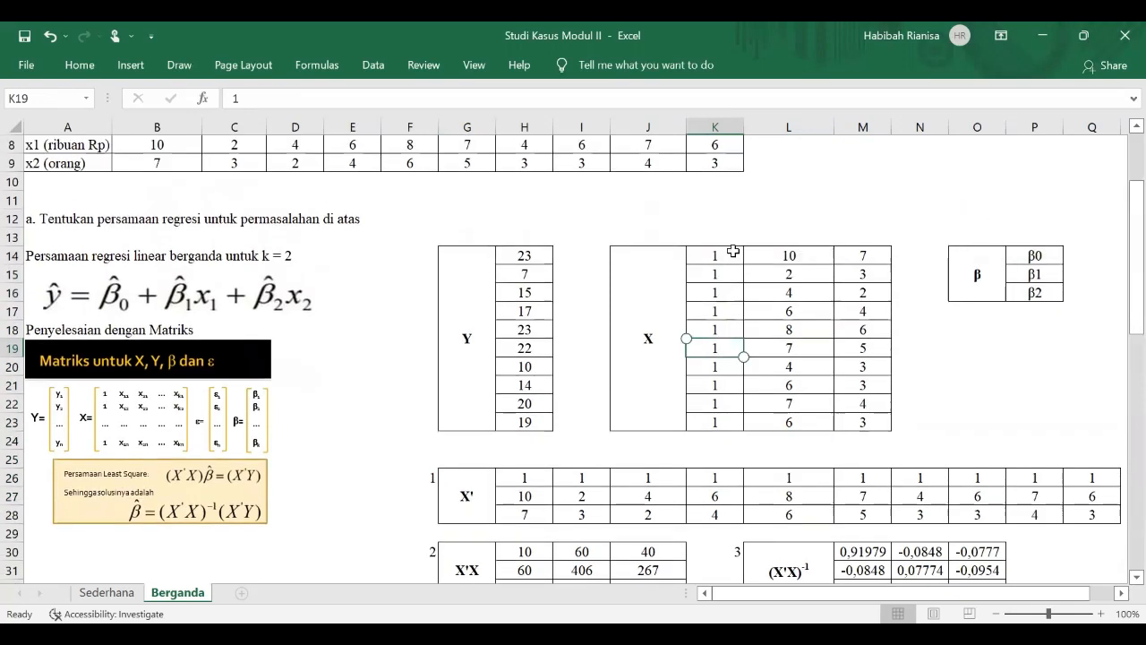
pyautogui.click(733, 251)
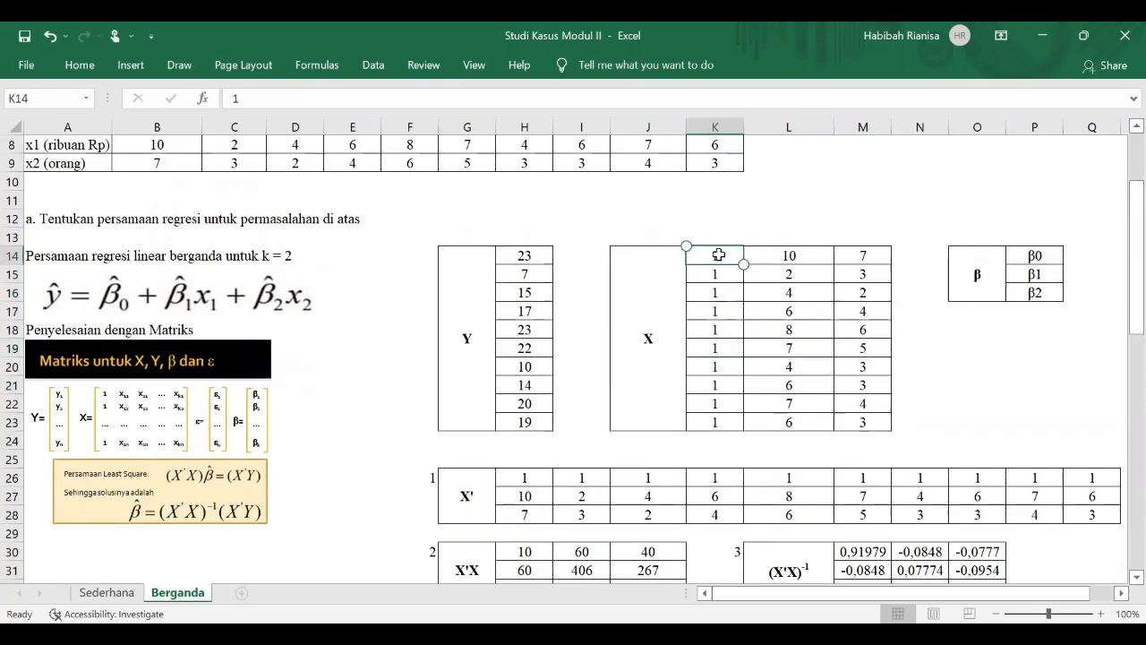
pyautogui.moveTo(719, 252); pyautogui.dragTo(865, 432)
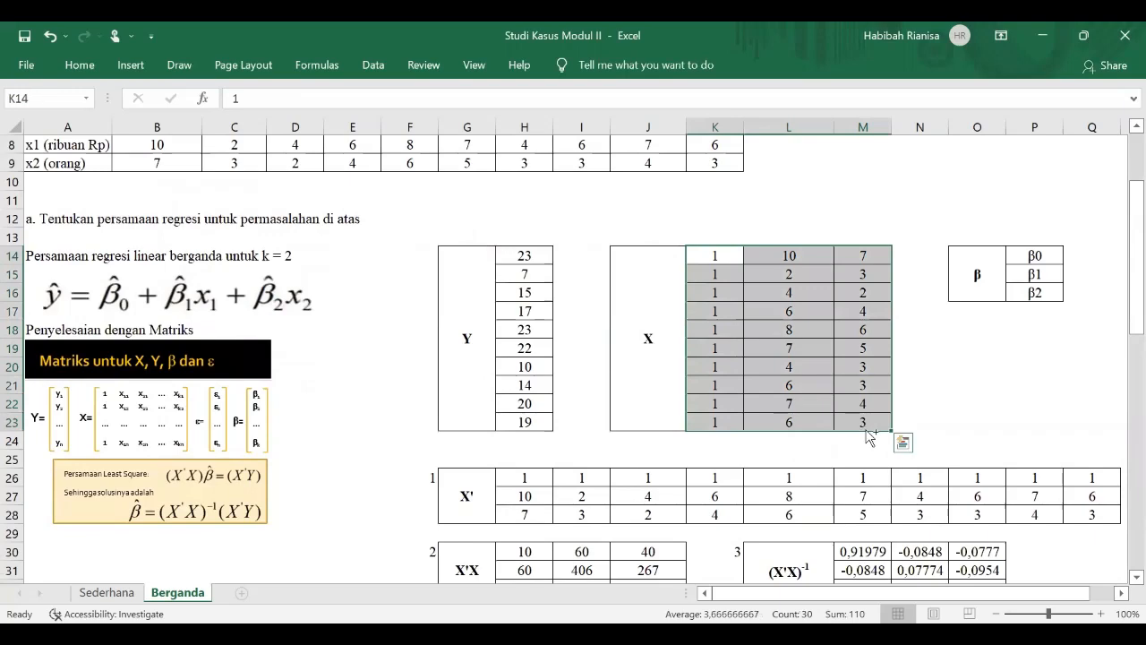
pyautogui.hotkey('ctrl', 'c')
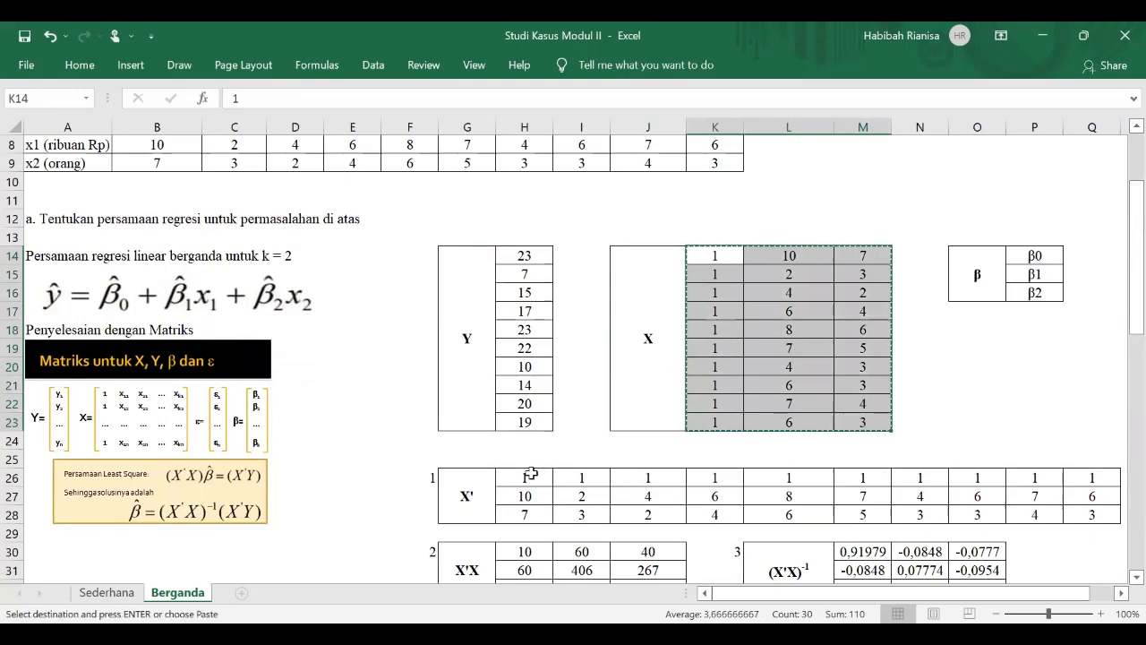
pyautogui.click(530, 475)
pyautogui.scroll(-2, 530, 475)
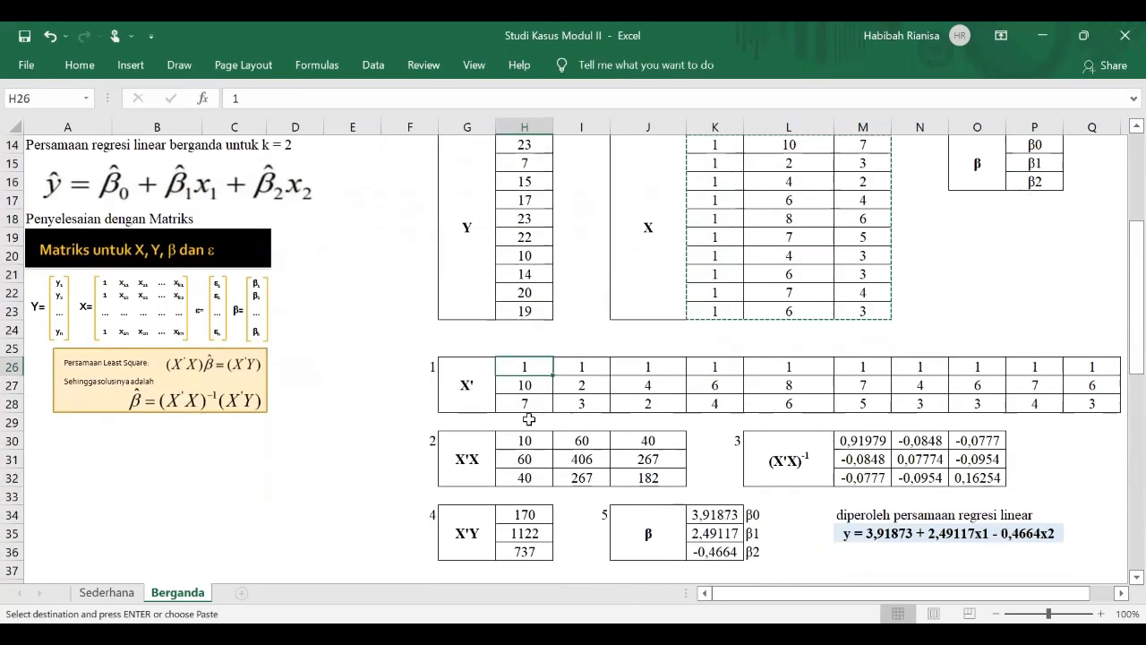
pyautogui.rightClick(528, 367)
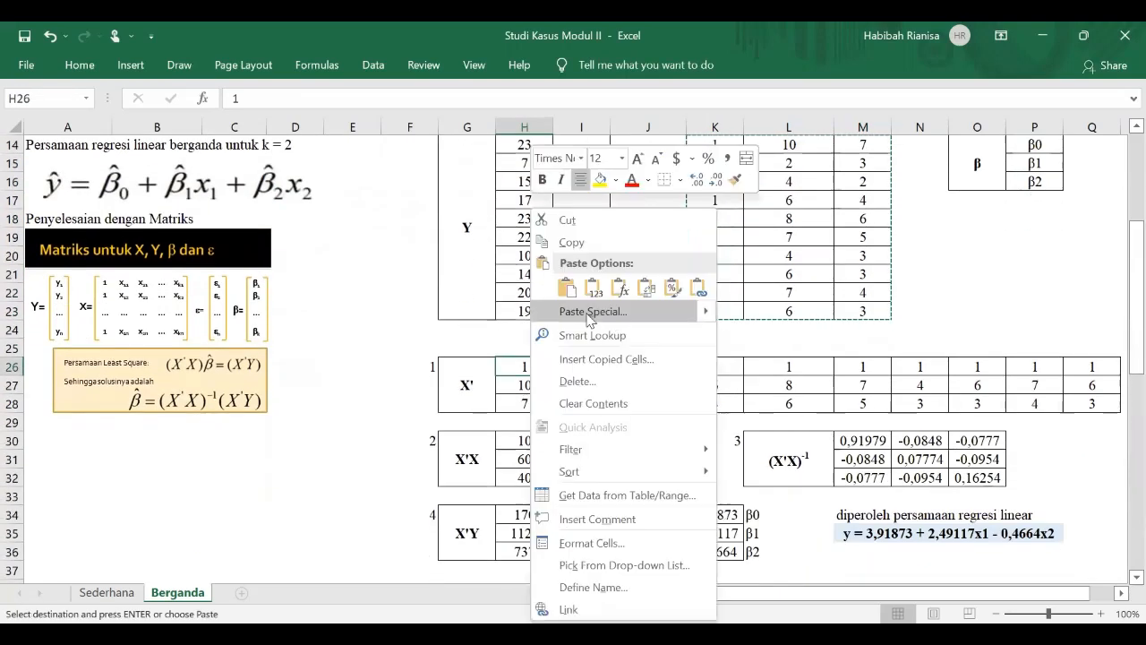
pyautogui.click(646, 293)
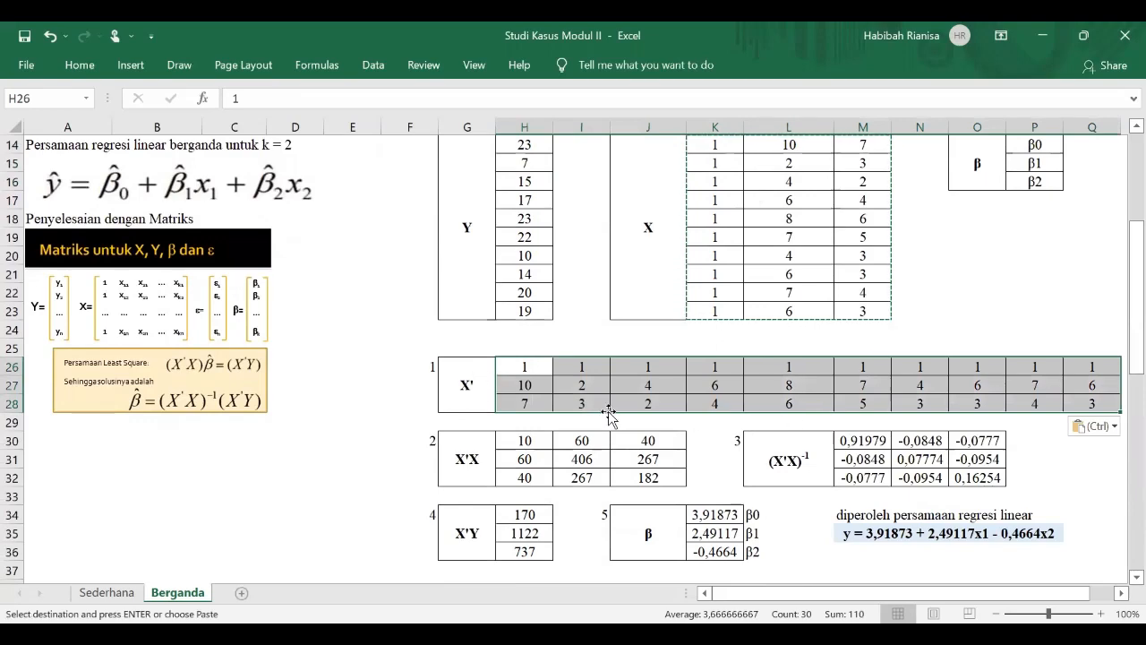
# Examine the X'X matrix of calculation step 2 and the array formula in H30.
pyautogui.scroll(-1, 608, 416)
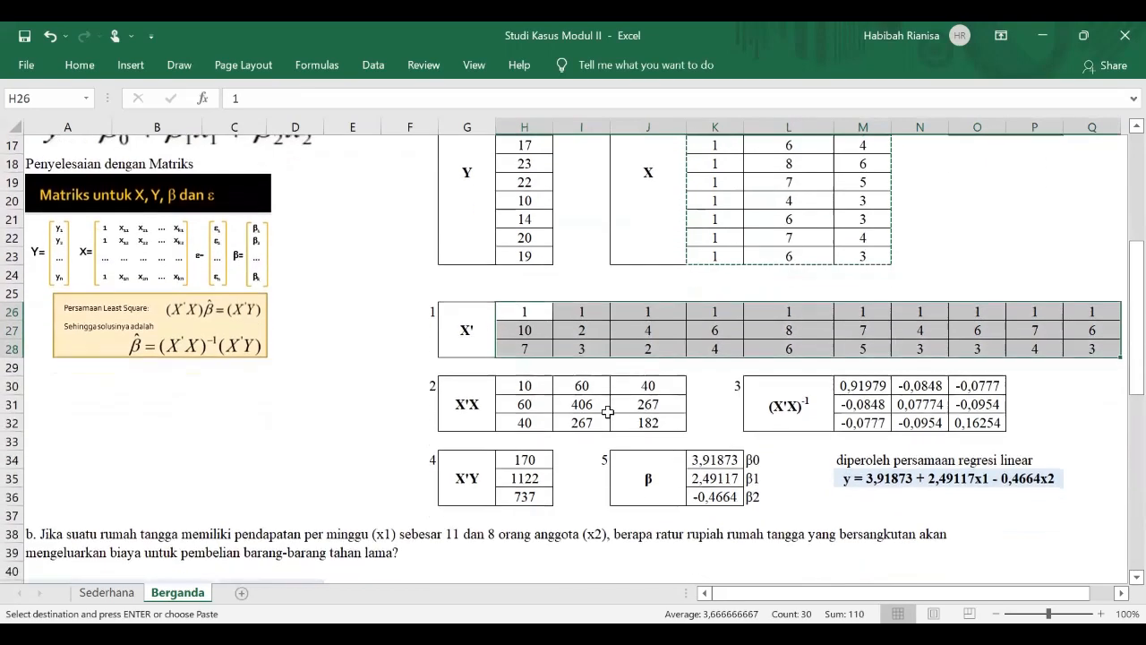
pyautogui.click(467, 383)
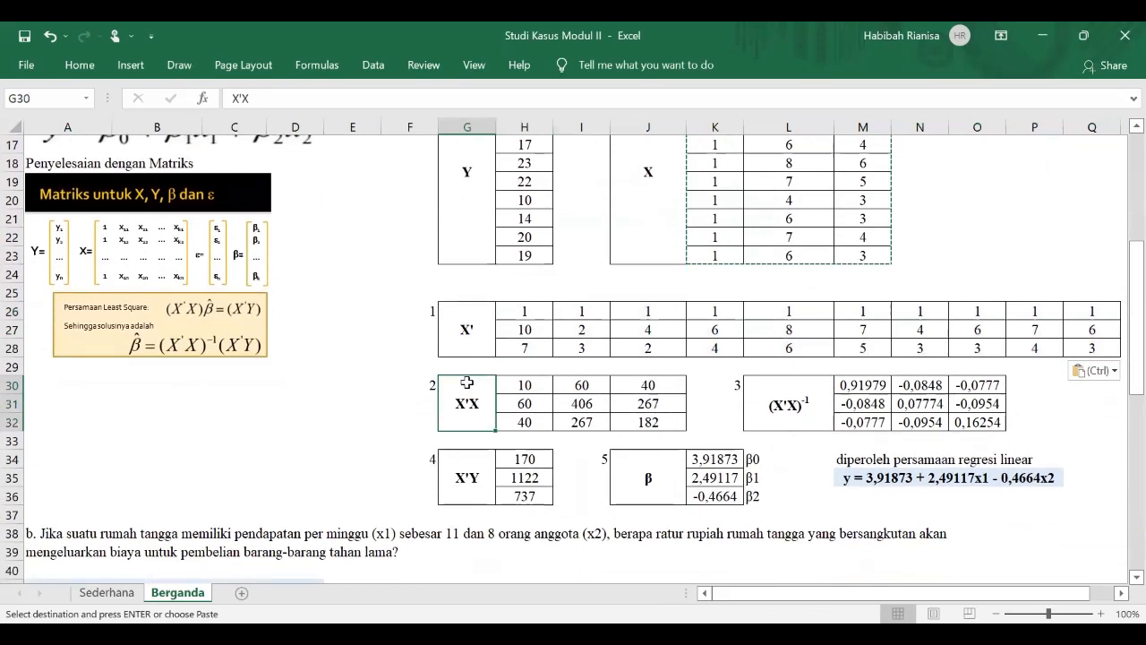
pyautogui.click(516, 387)
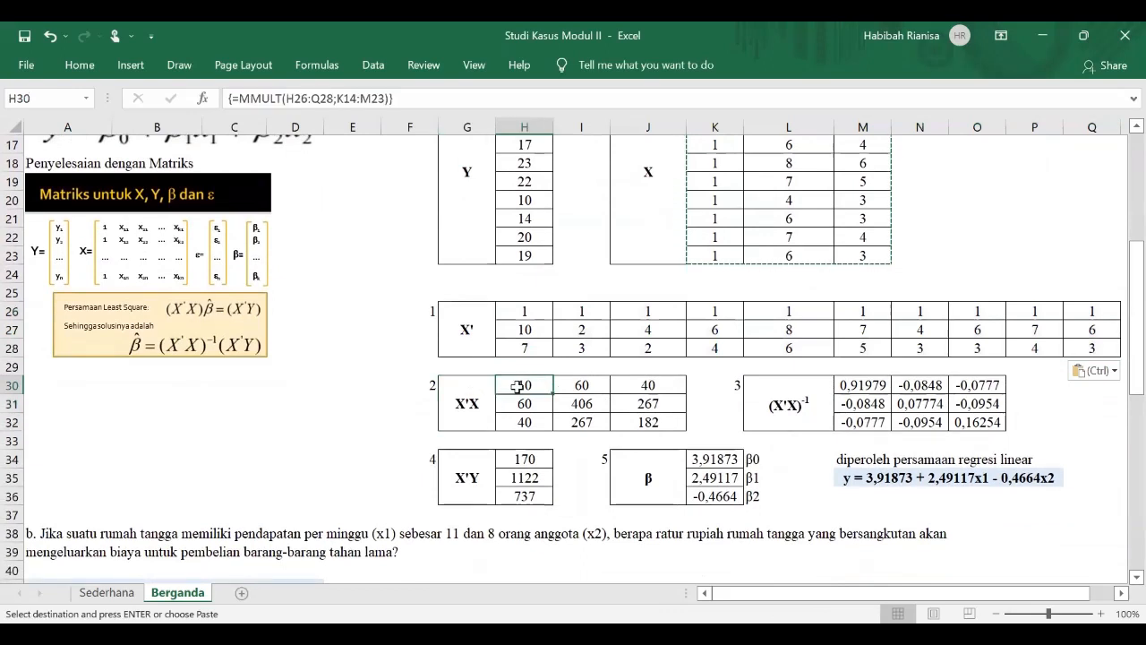
# Trace the X' and X ranges used by the MMULT formula in H30 and re-enter it as an array formula.
pyautogui.click(265, 99)
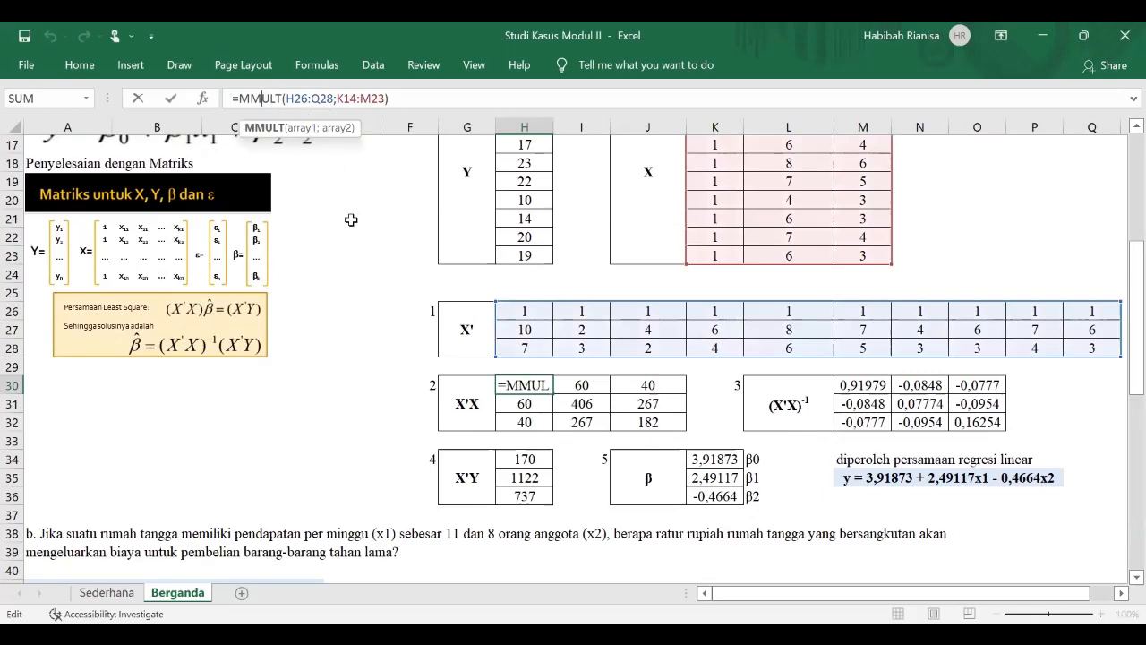
pyautogui.scroll(2, 488, 305)
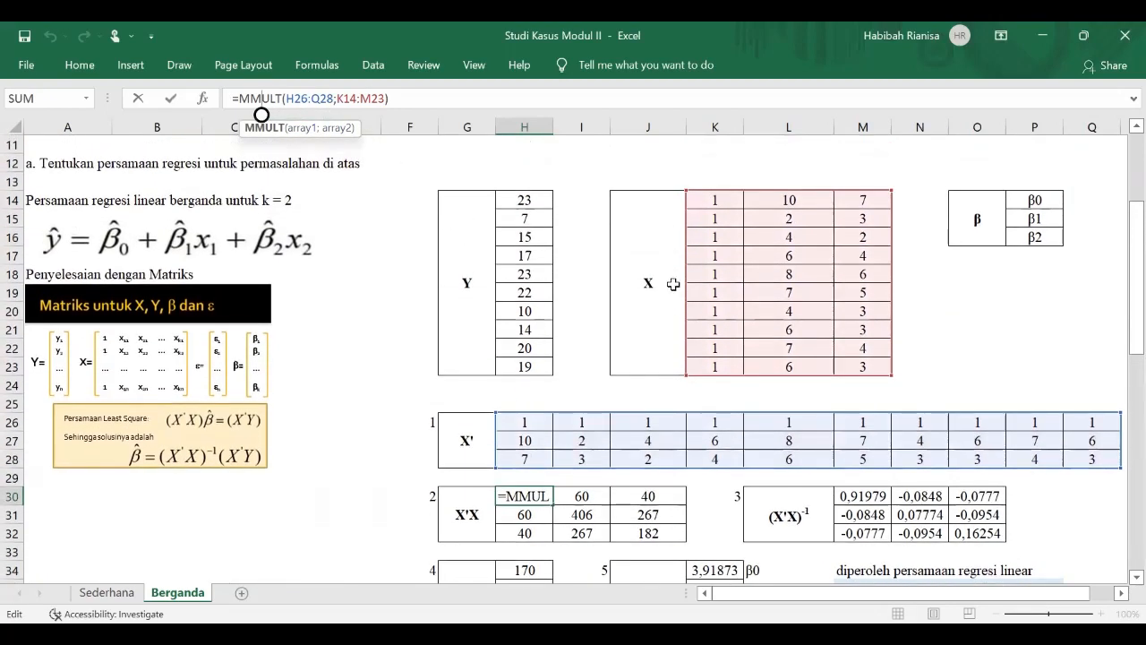
pyautogui.hotkey('ctrl', 'shift', 'Return')
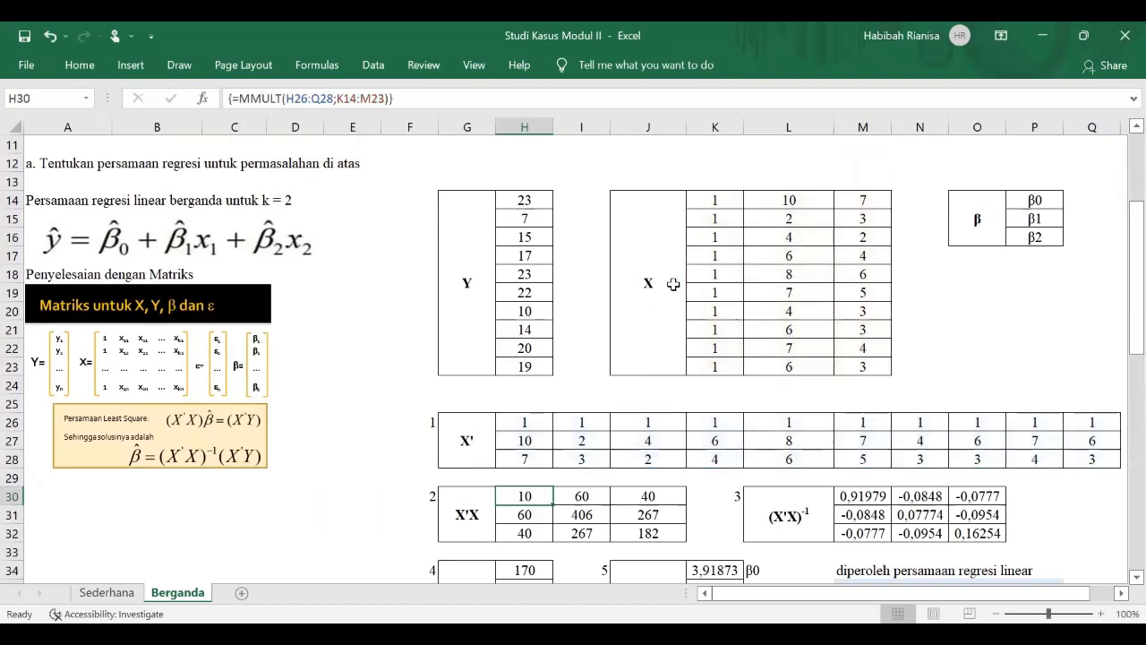
# Inspect the MINVERSE formula of the (X'X)⁻¹ matrix in M30 with its source range, and re-enter it as an array formula.
pyautogui.click(785, 513)
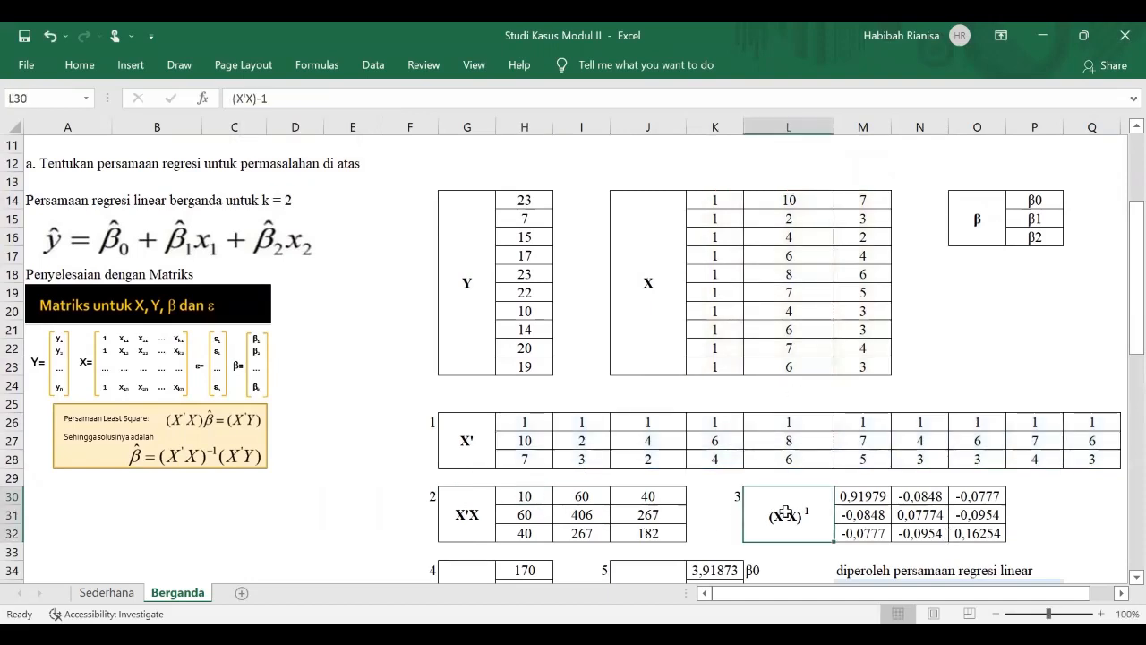
pyautogui.click(855, 498)
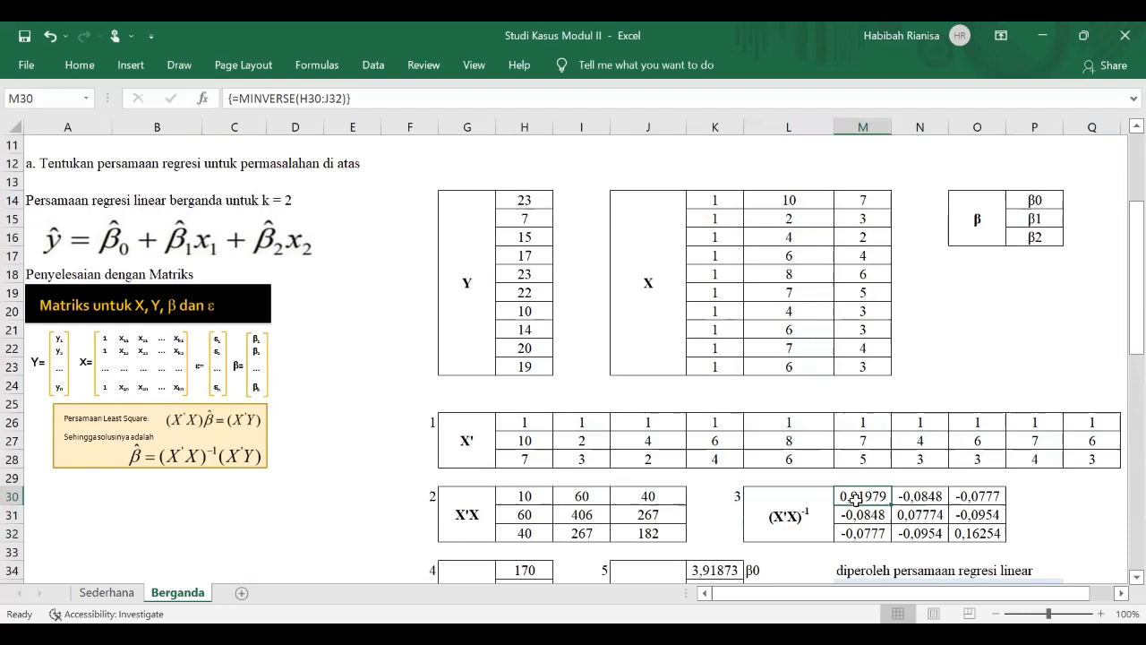
pyautogui.click(243, 106)
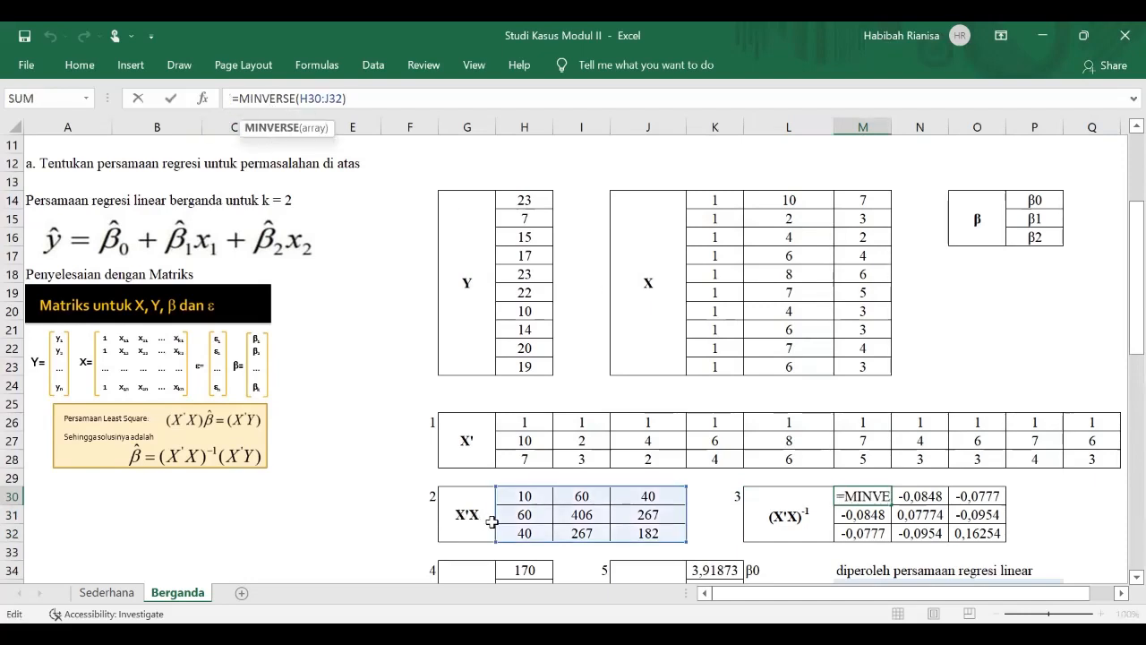
pyautogui.hotkey('ctrl', 'shift', 'Return')
# Inspect the X'Y matrix of calculation step 4, tracing the ranges of the MMULT formula in H34 and re-entering it as an array formula.
pyautogui.scroll(-2, 563, 508)
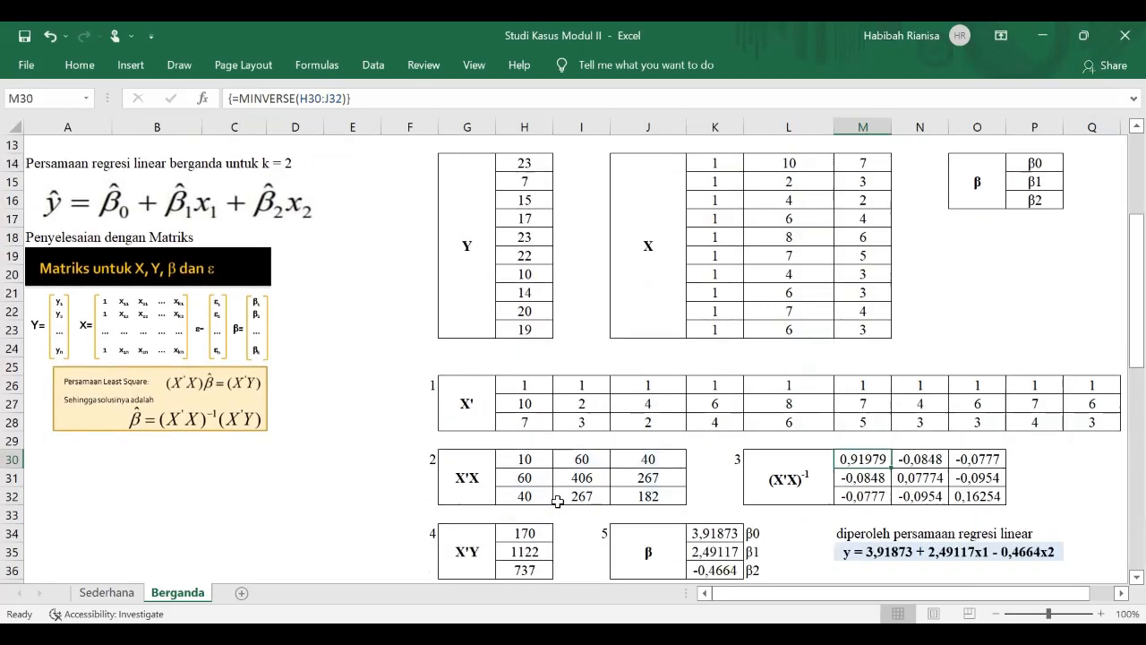
pyautogui.click(462, 470)
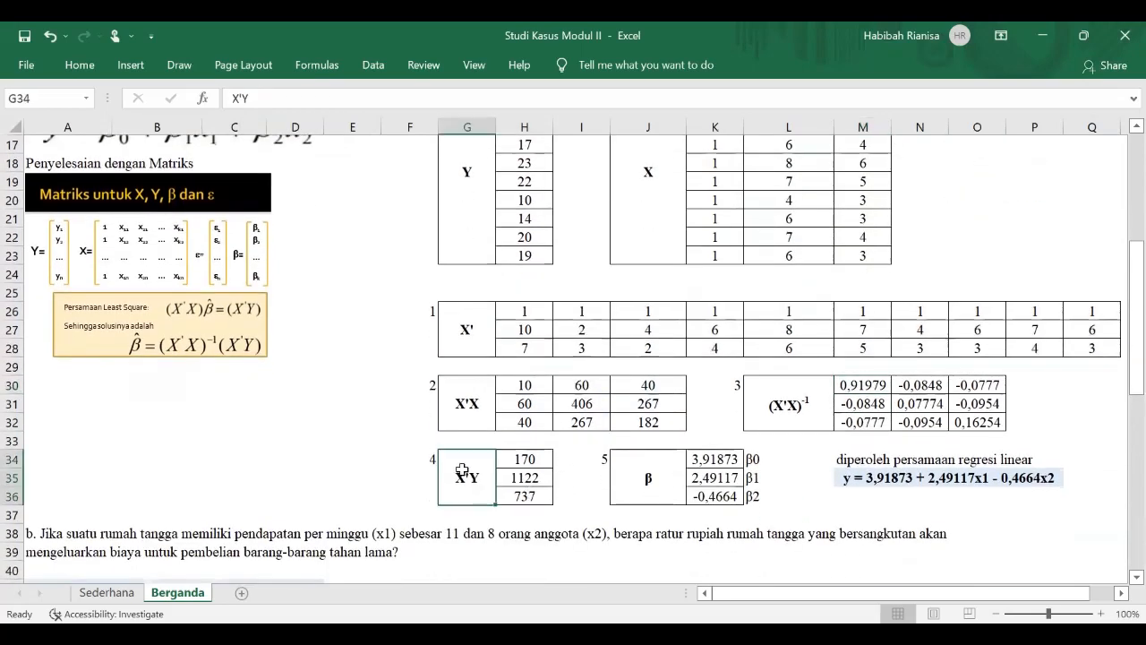
pyautogui.click(532, 460)
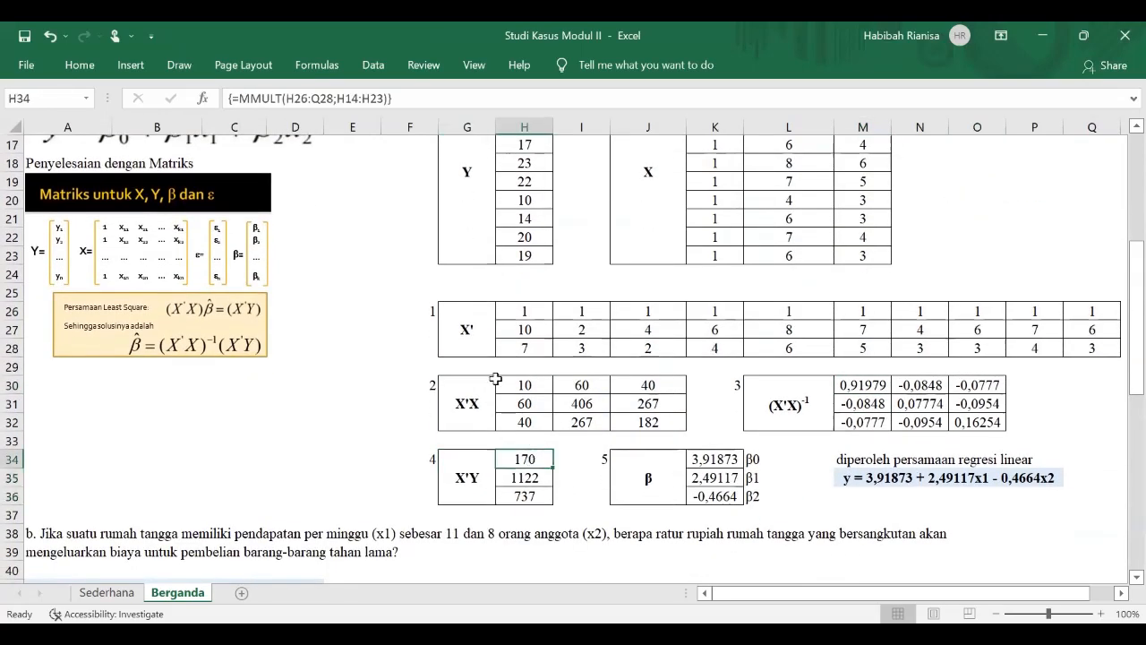
pyautogui.click(263, 97)
pyautogui.scroll(1, 386, 272)
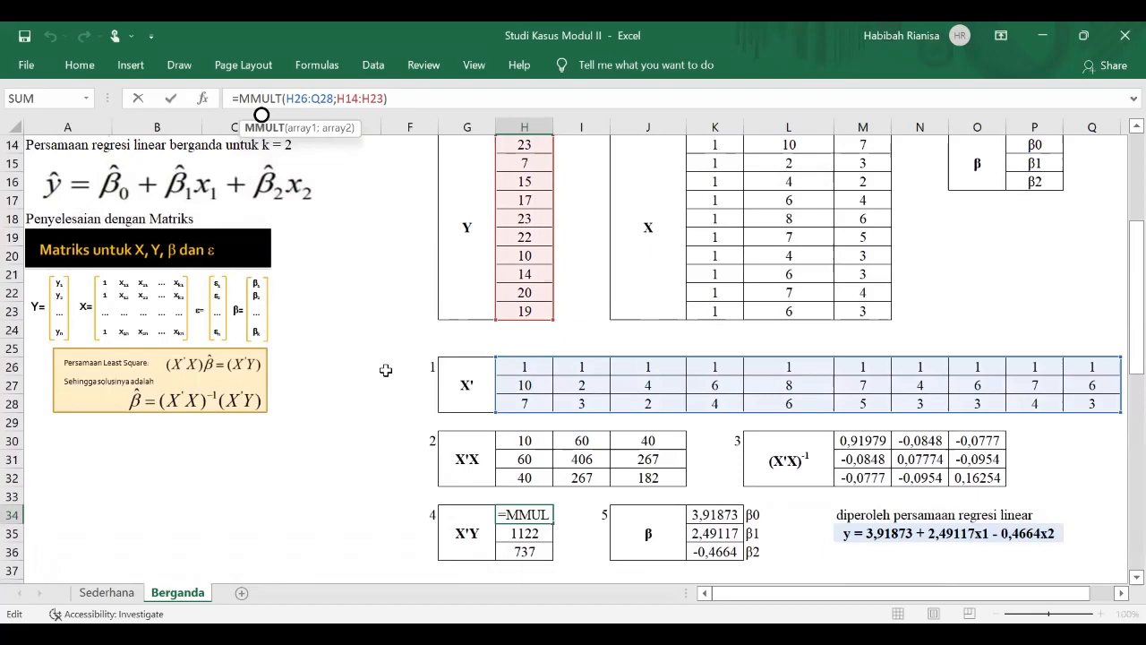
pyautogui.hotkey('ctrl', 'shift', 'Return')
# Trace the source matrices of the β array formula in K34, and compare the labelled coefficients with the regression equation in M35.
pyautogui.click(666, 532)
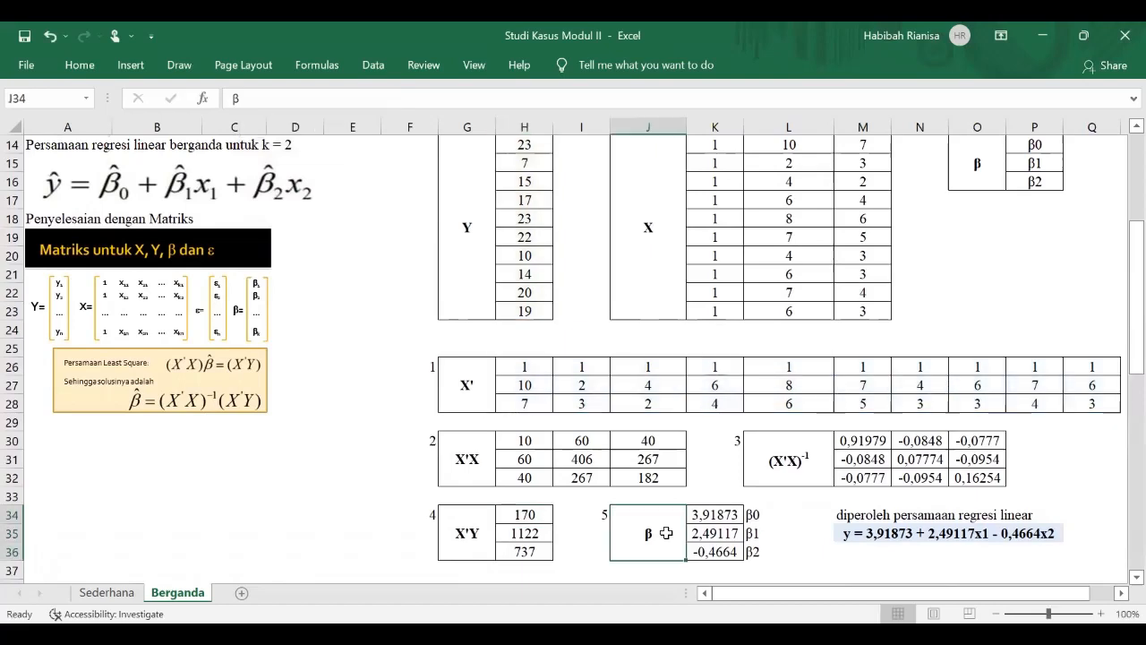
pyautogui.scroll(-1, 666, 533)
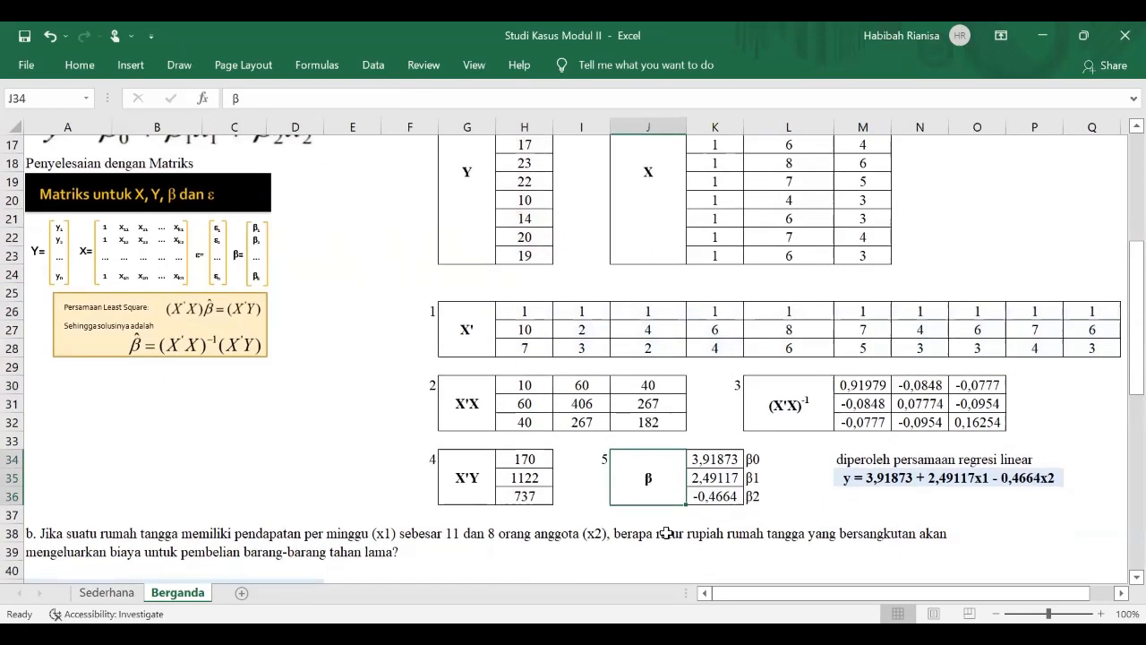
pyautogui.click(718, 459)
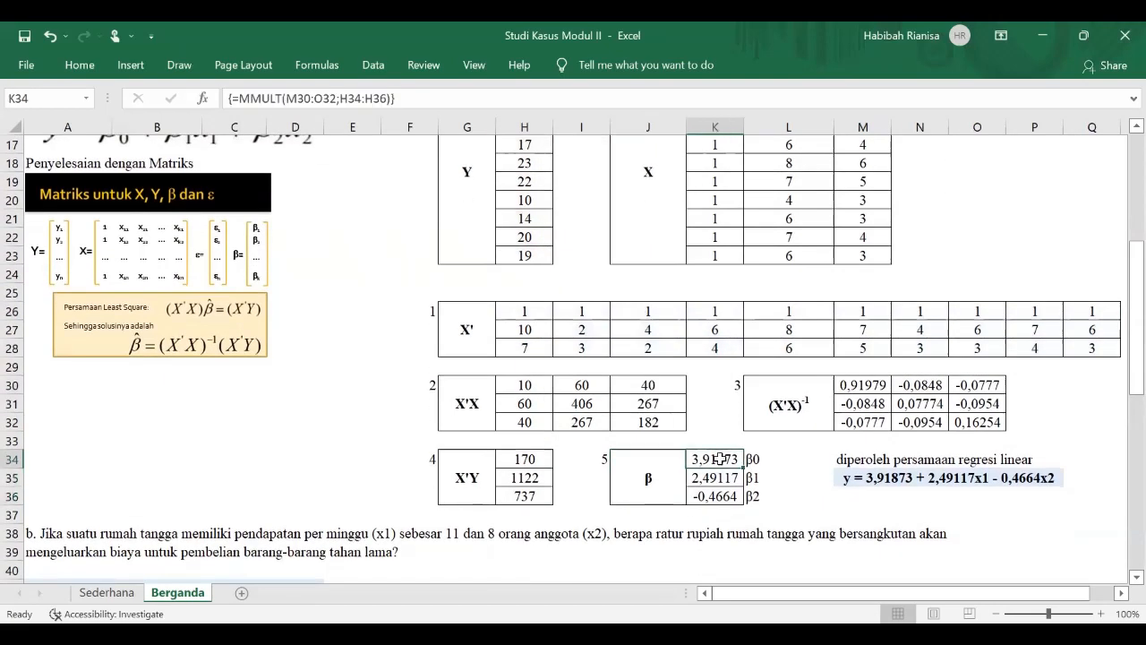
pyautogui.click(304, 97)
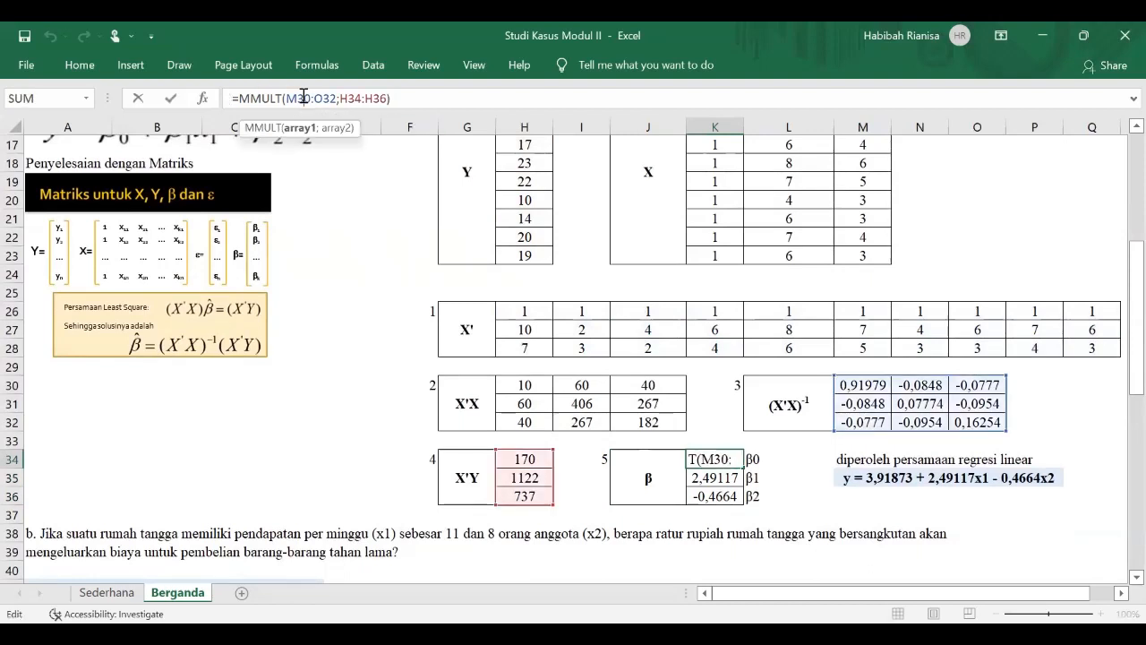
pyautogui.hotkey('ctrl', 'shift', 'Return')
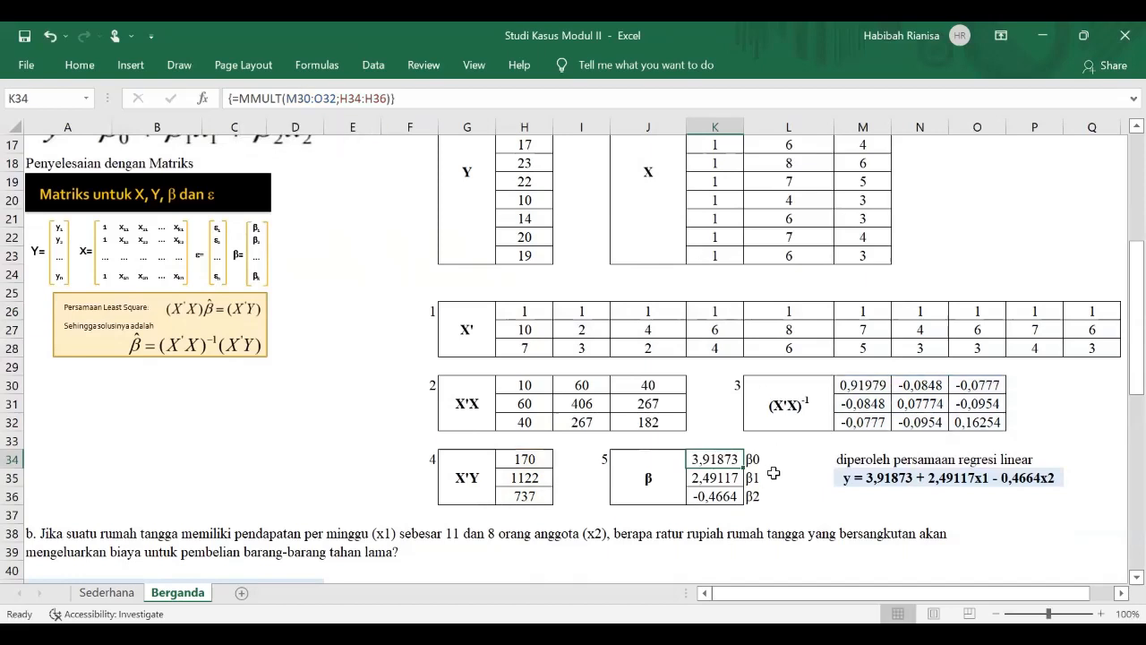
pyautogui.click(765, 460)
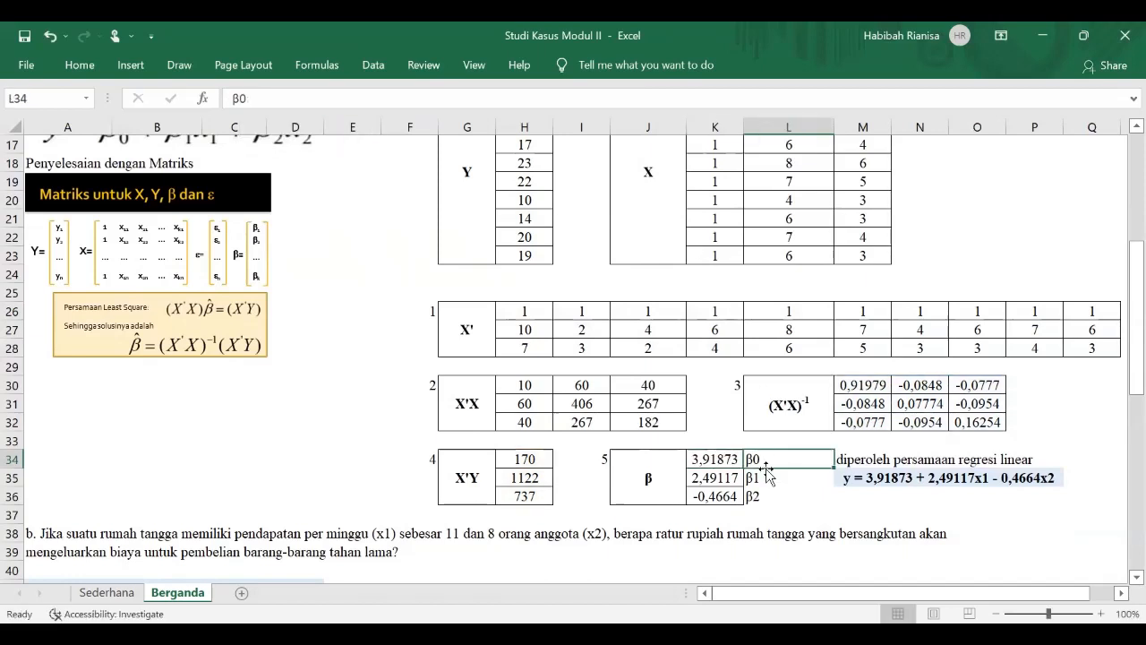
pyautogui.click(868, 473)
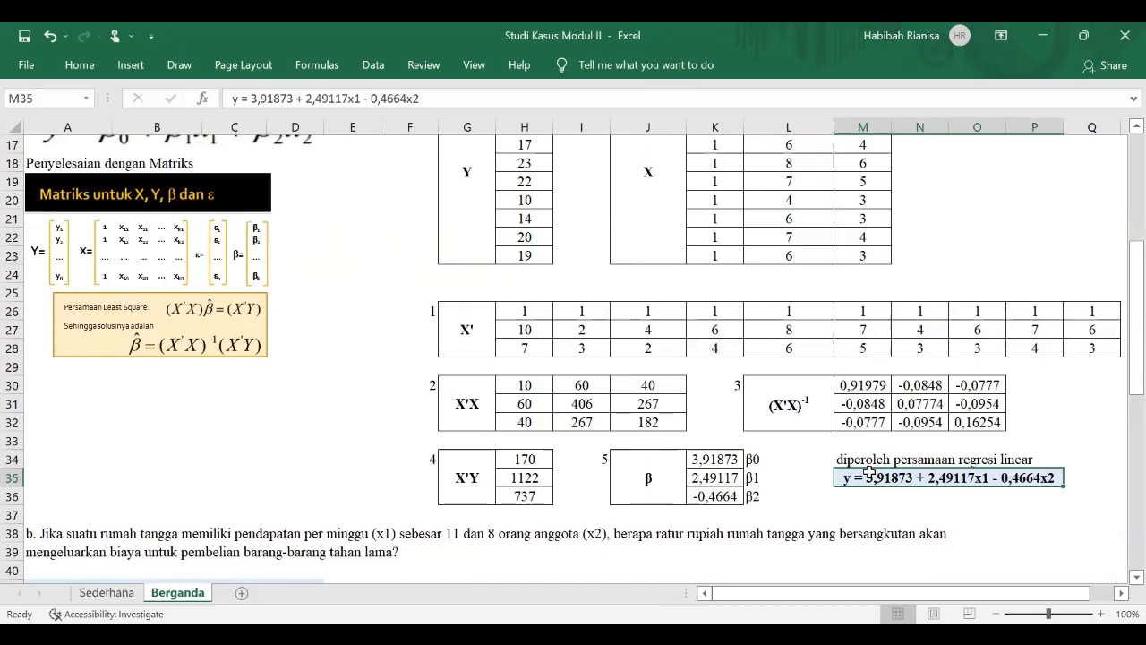
# Read question b and review its regression equation, the substitution of x1 = 11 and x2 = 8, and the result formula in B44.
pyautogui.scroll(-1, 868, 472)
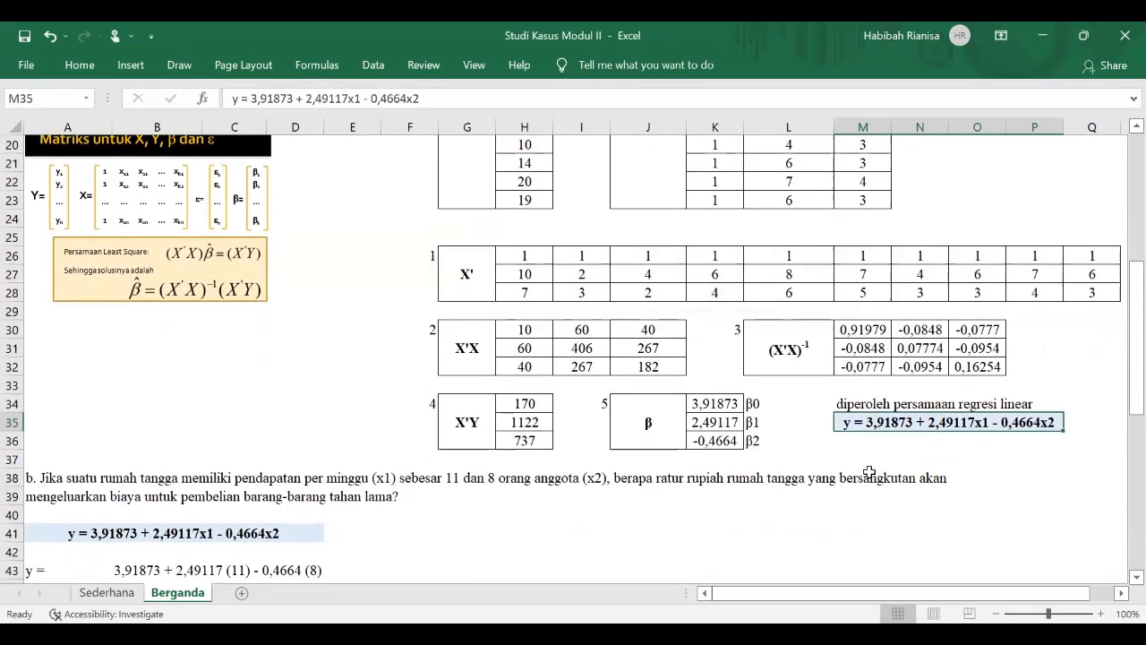
pyautogui.scroll(-3, 867, 472)
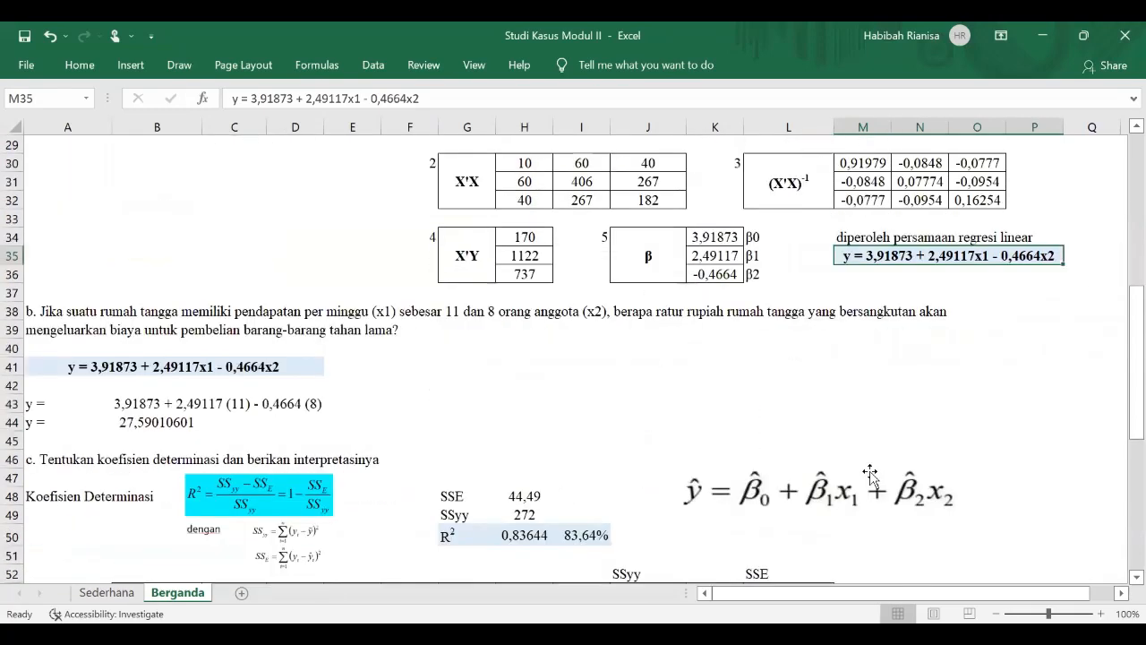
pyautogui.click(85, 310)
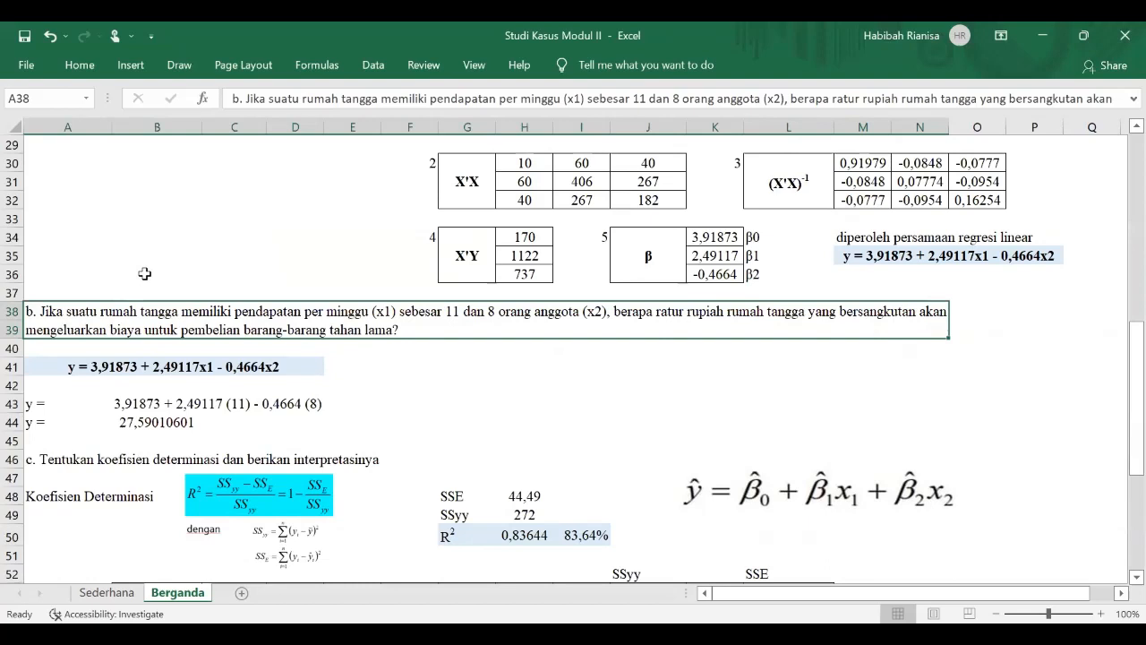
pyautogui.click(100, 369)
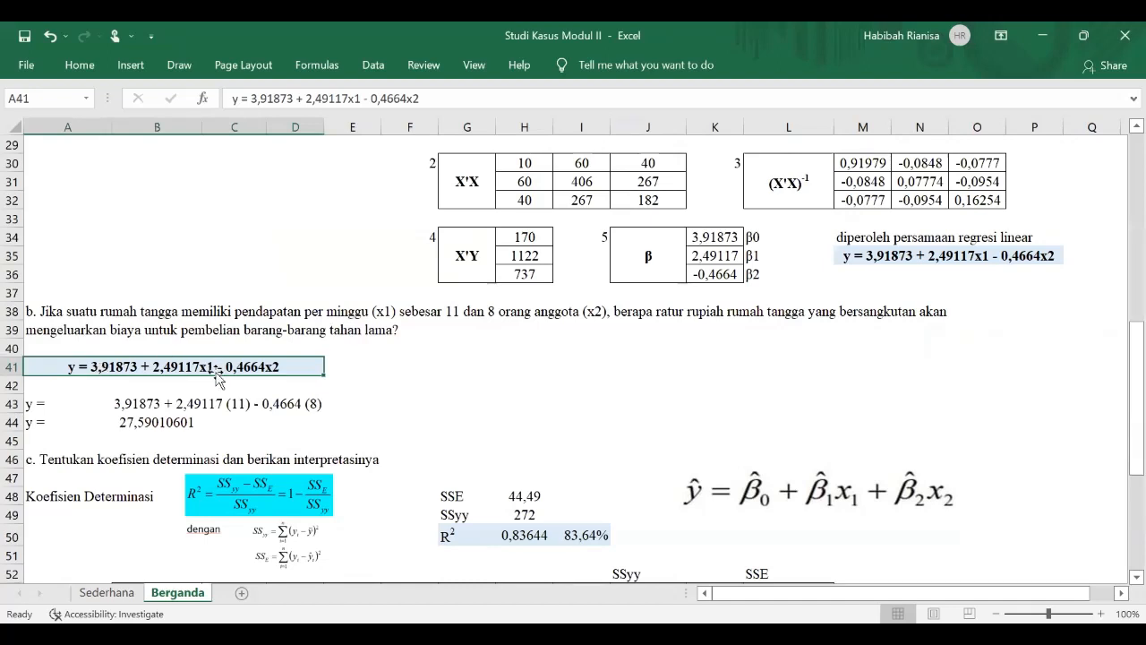
pyautogui.click(238, 405)
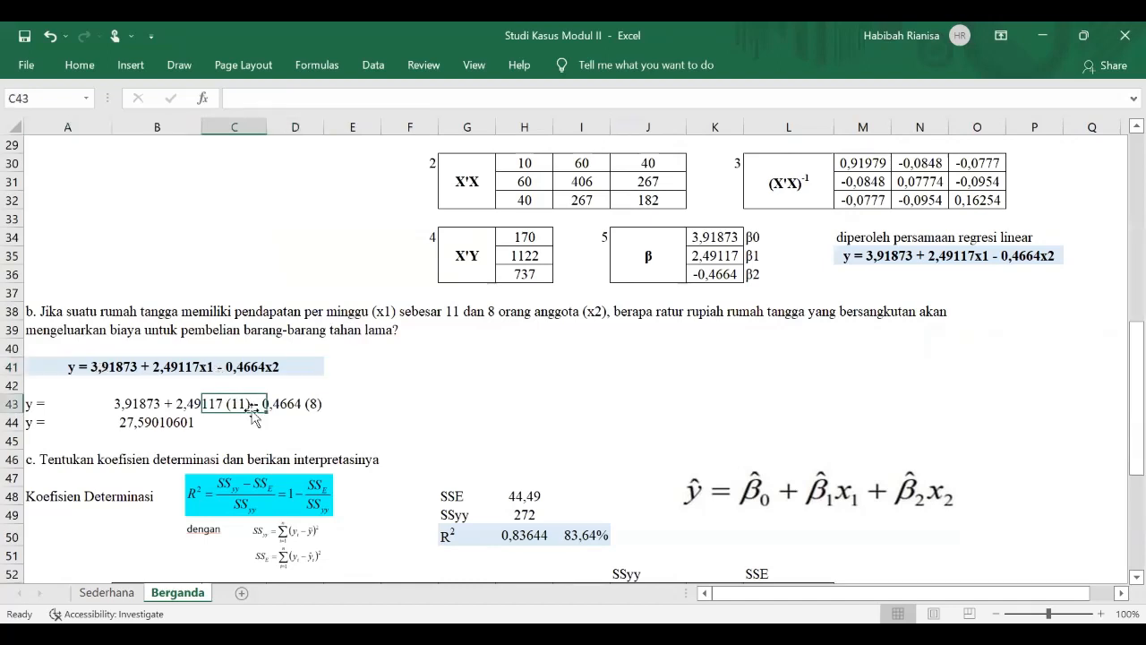
pyautogui.click(302, 402)
pyautogui.scroll(3, 302, 402)
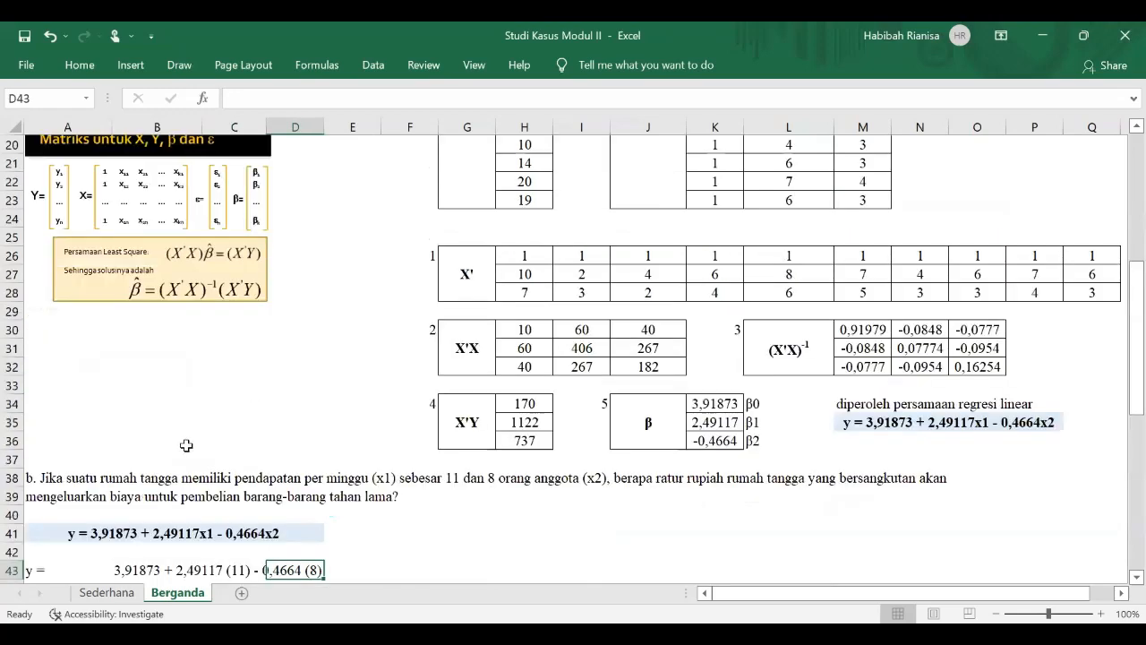
pyautogui.scroll(-4, 131, 355)
pyautogui.click(130, 369)
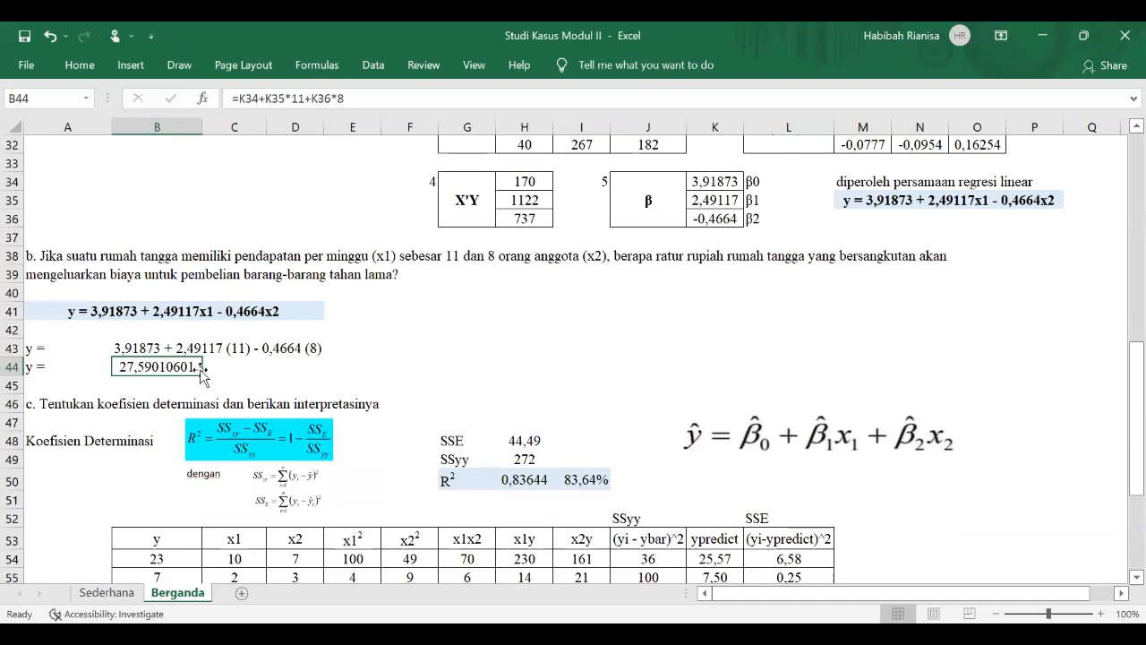
# Read question c on the coefficient of determination and examine the R² formula picture beside it.
pyautogui.scroll(-1, 200, 376)
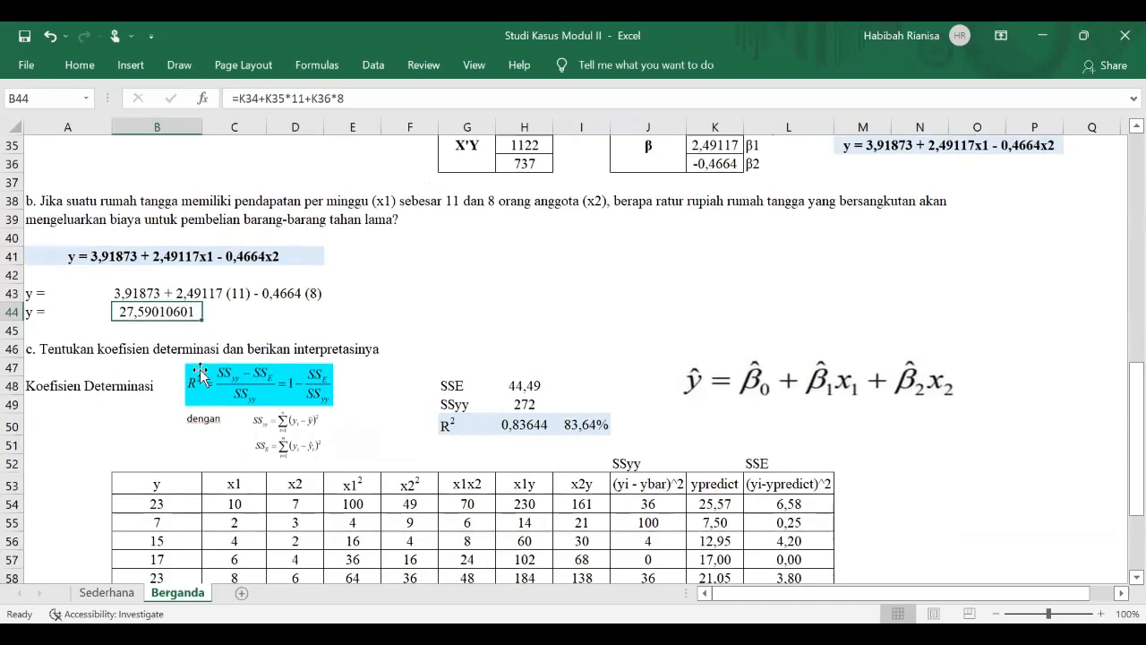
pyautogui.click(60, 348)
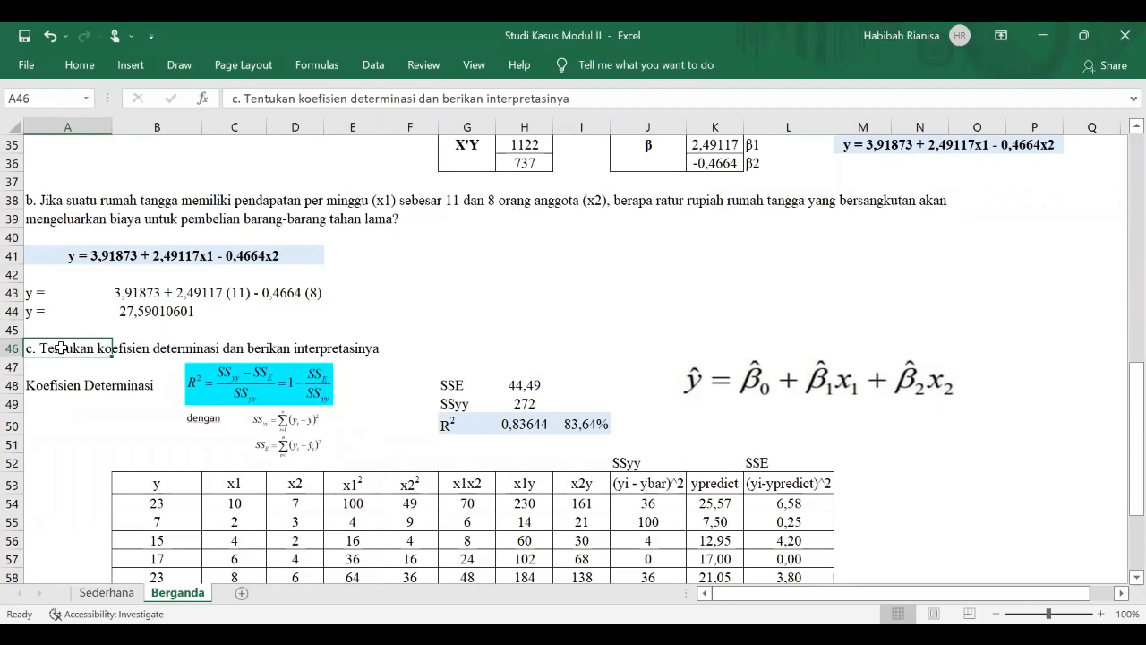
pyautogui.scroll(-1, 60, 348)
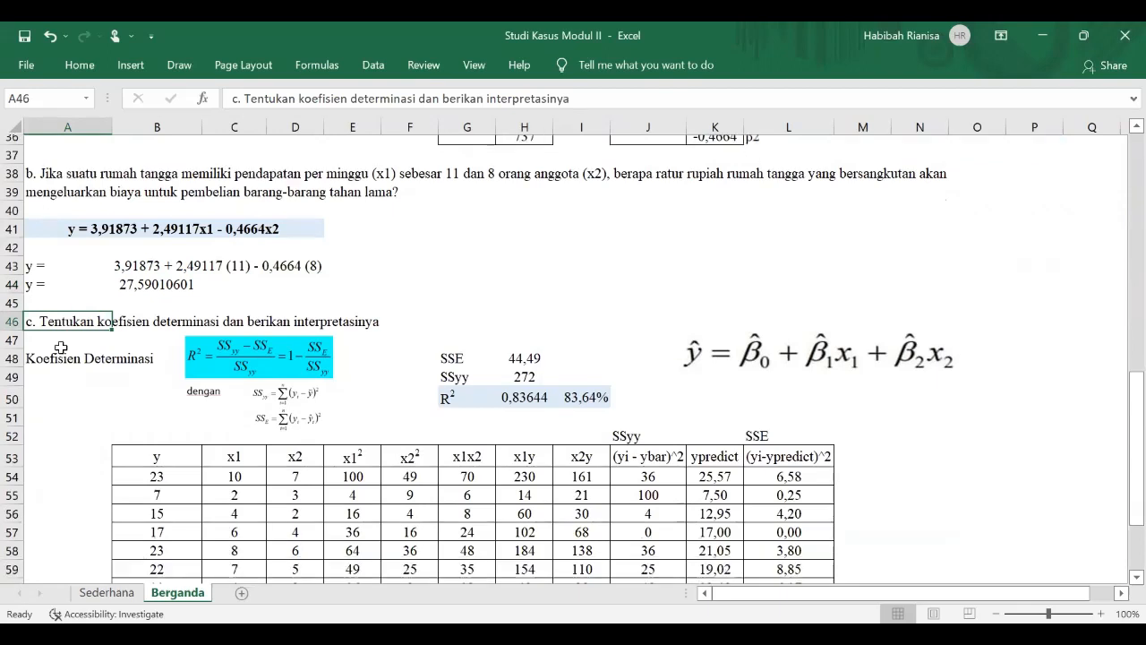
pyautogui.scroll(-3, 60, 347)
pyautogui.click(219, 272)
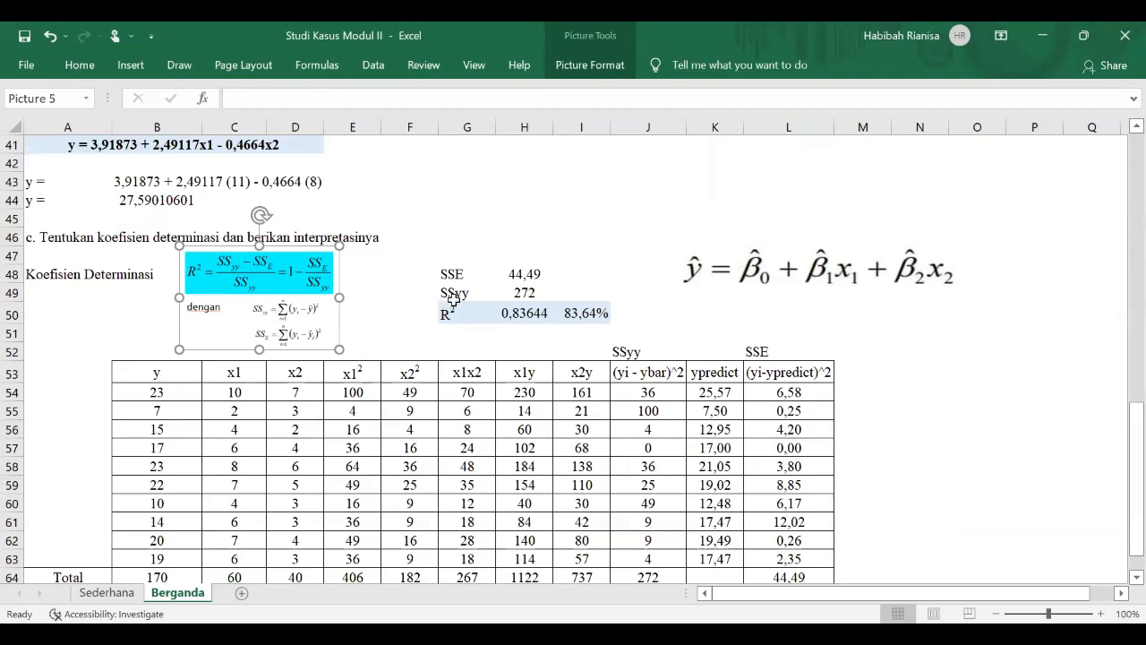
# Check the SSE and SSyy cell references in H48 and H49, and trace the R² formula in H50.
pyautogui.click(539, 276)
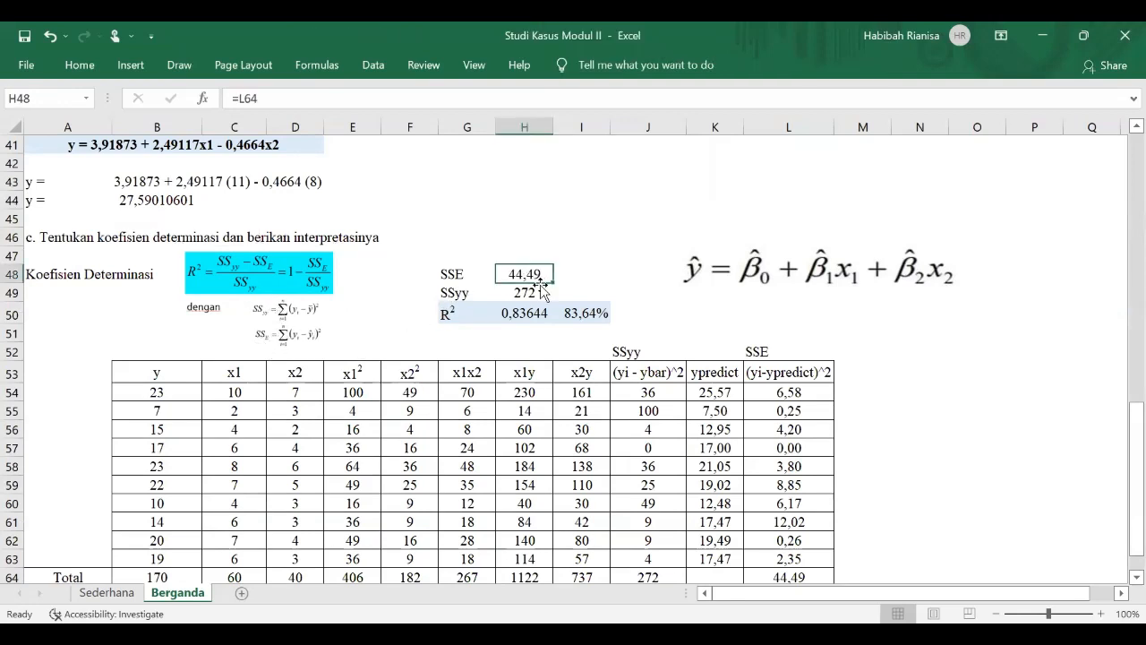
pyautogui.click(540, 291)
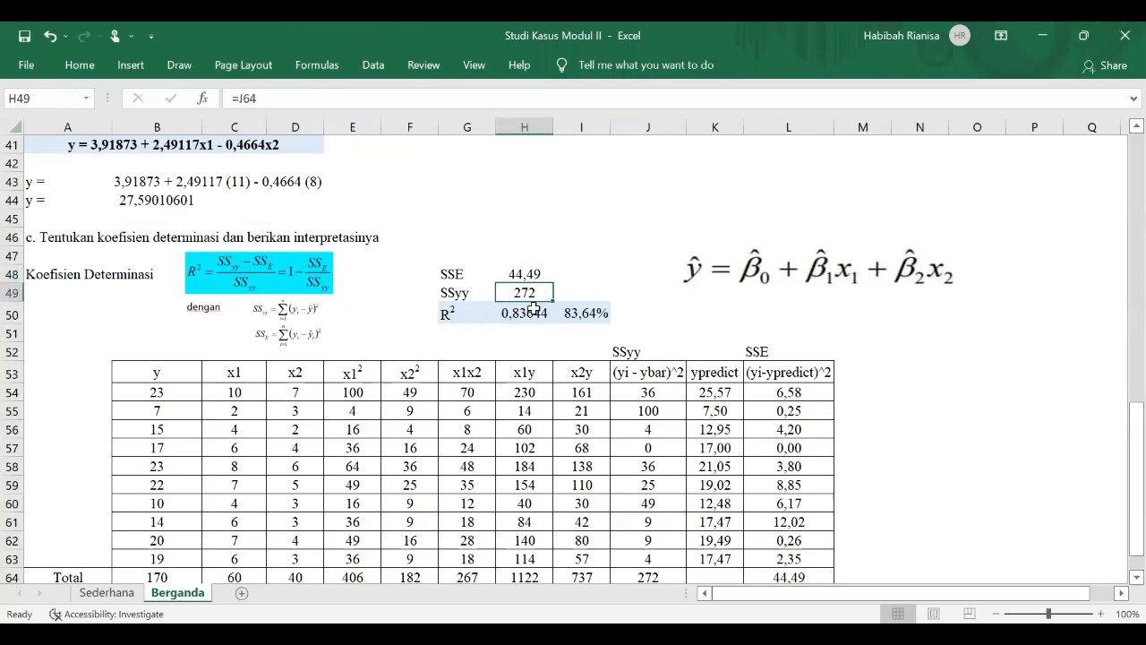
pyautogui.click(534, 309)
pyautogui.scroll(-1, 534, 307)
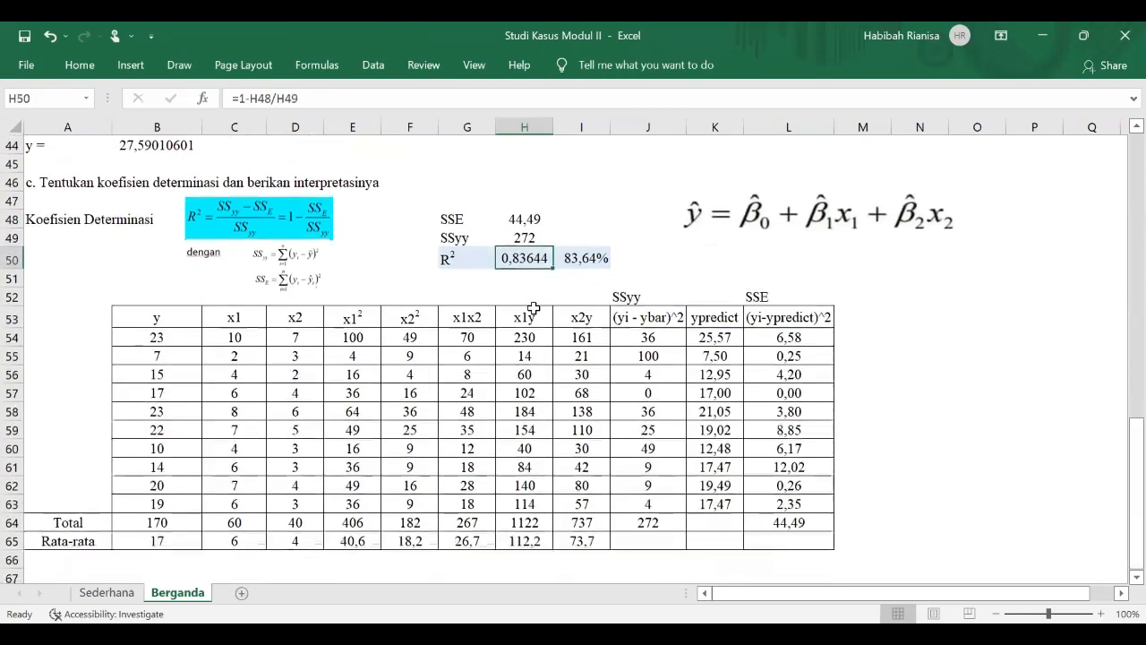
pyautogui.click(376, 97)
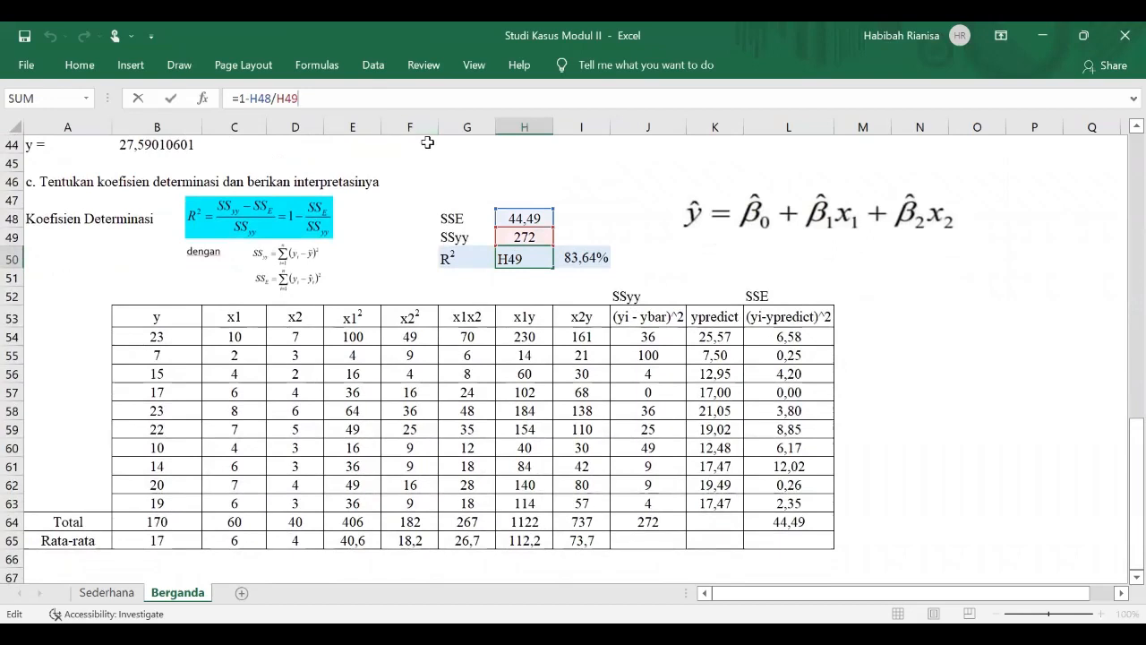
pyautogui.press('Return')
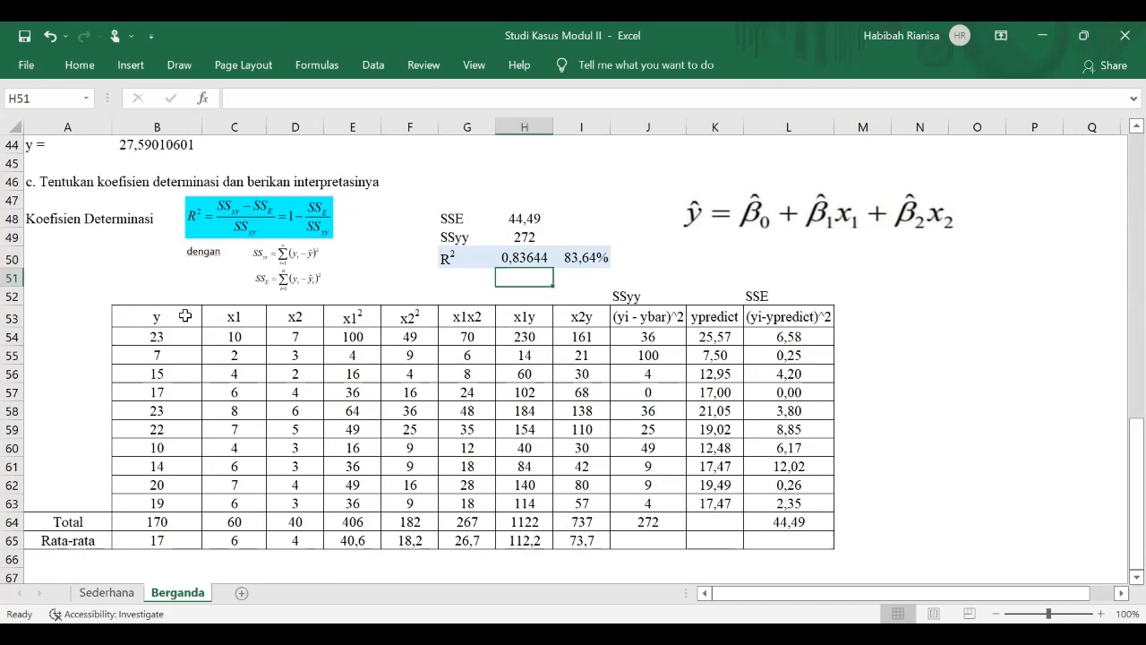
# Review the supporting calculation table in B53:L65, including its squared-deviation and prediction columns.
pyautogui.moveTo(185, 316); pyautogui.dragTo(773, 541)
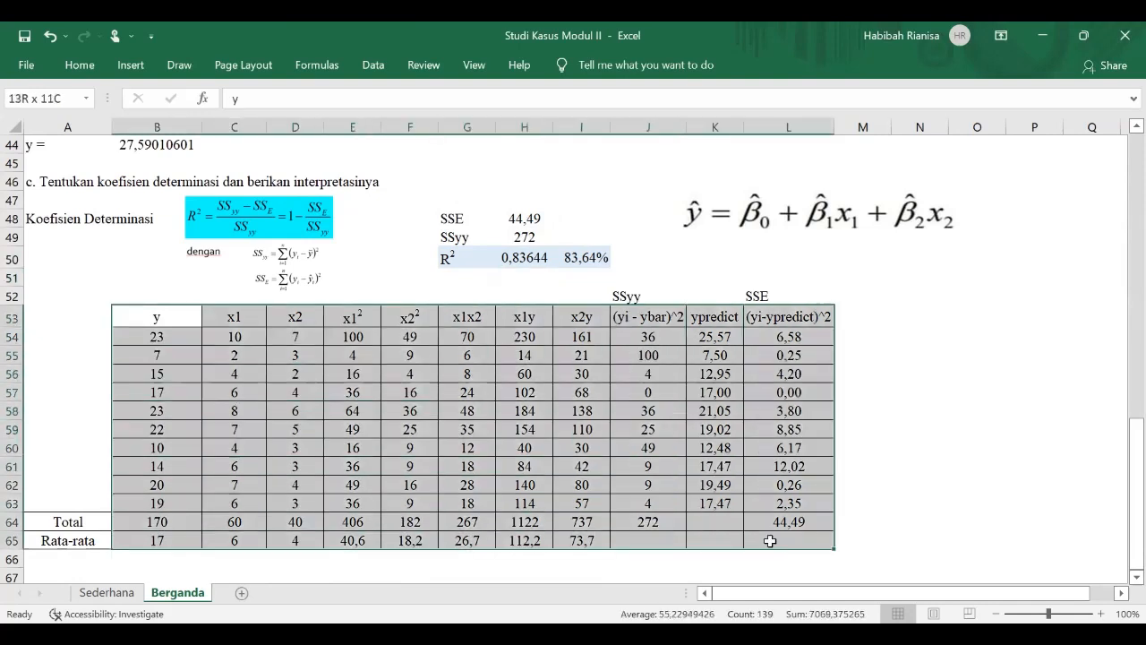
pyautogui.click(796, 546)
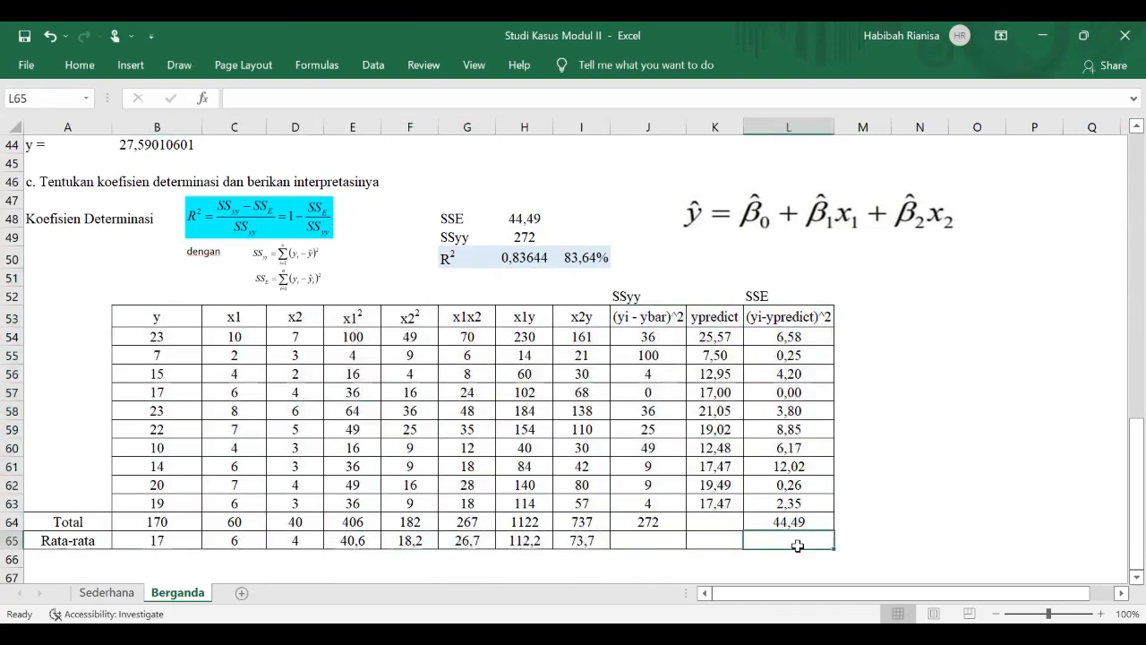
pyautogui.scroll(1, 797, 546)
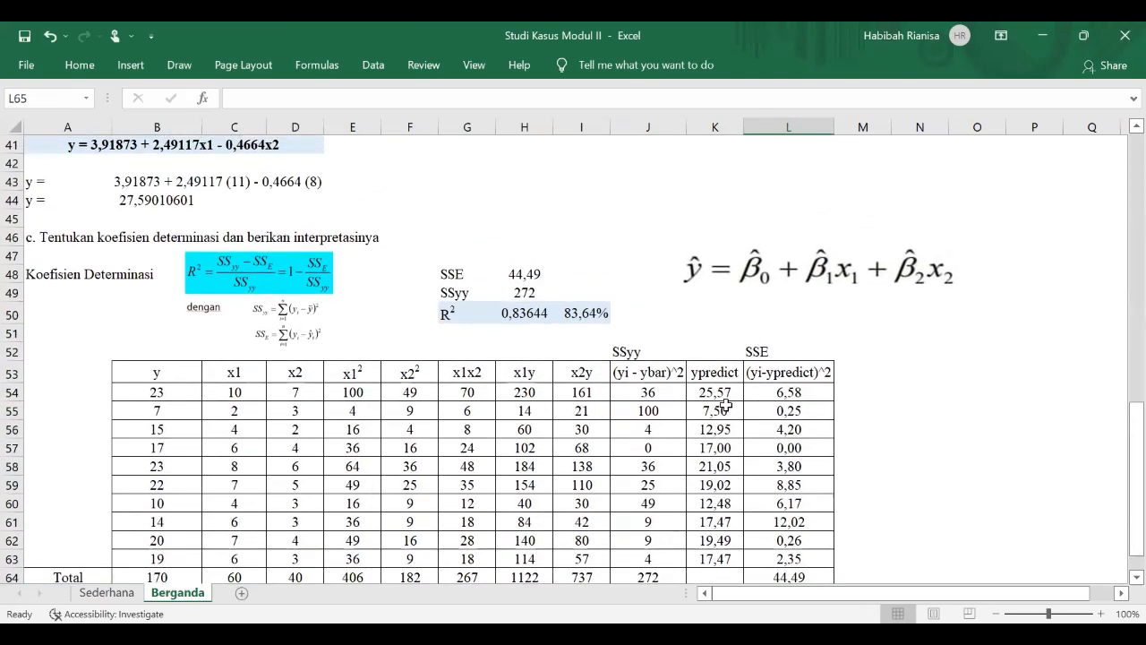
# Examine the R² percentage in I50 together with the determination formula and the surrounding calculations.
pyautogui.click(568, 312)
pyautogui.scroll(2, 615, 317)
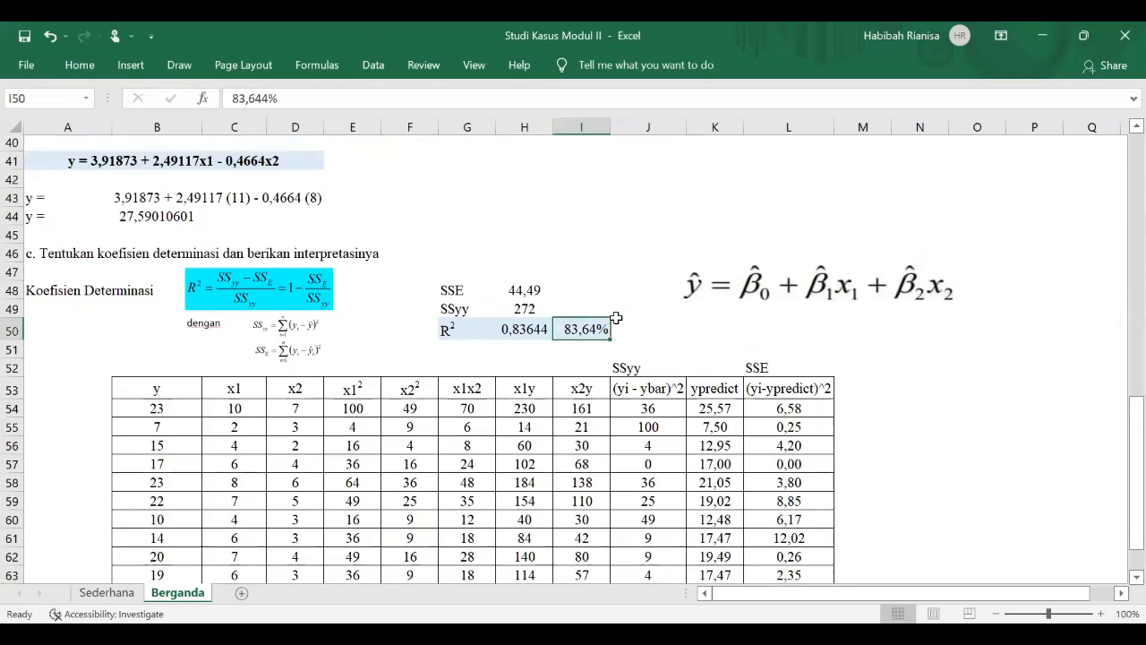
pyautogui.scroll(-1, 616, 317)
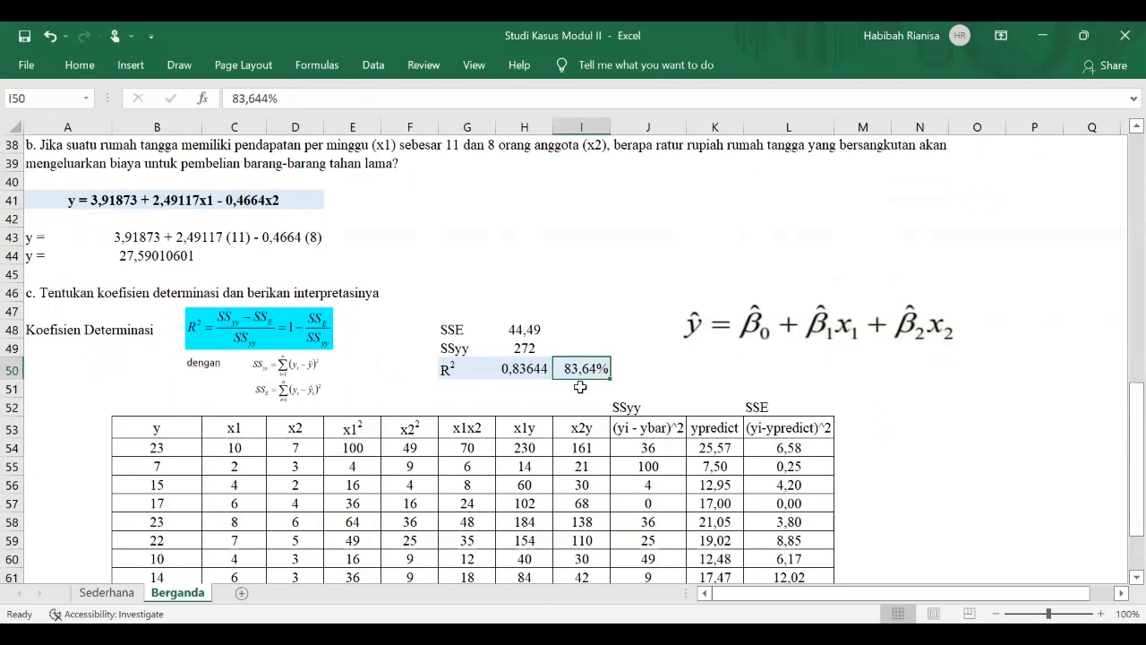
pyautogui.scroll(-1, 581, 386)
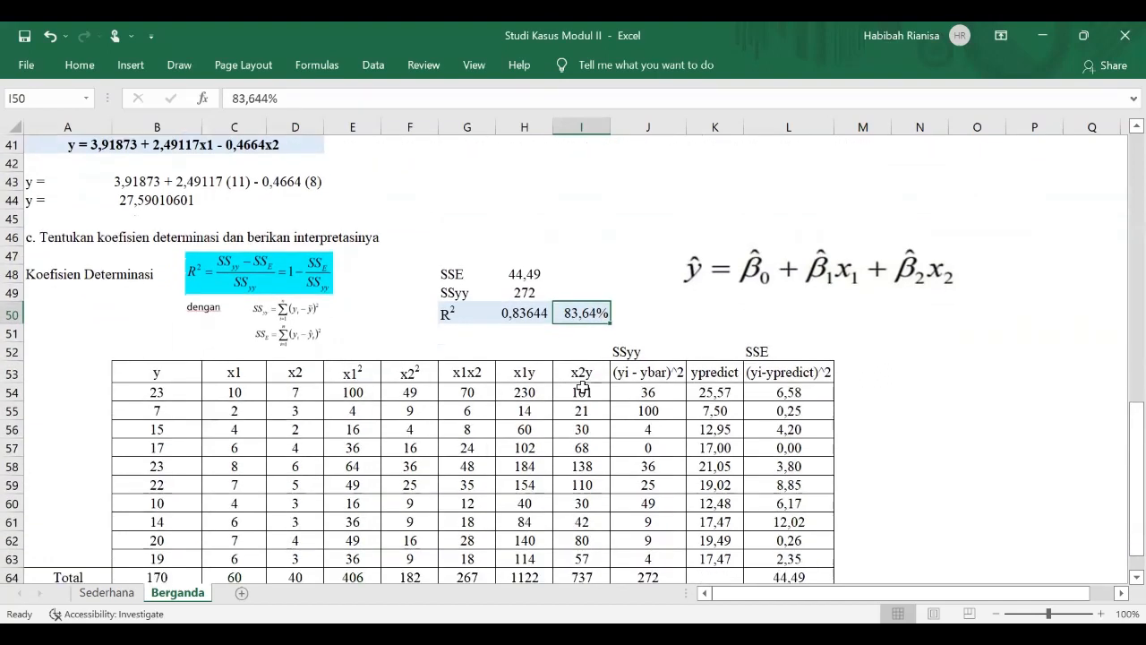
pyautogui.scroll(2, 582, 386)
pyautogui.scroll(-2, 582, 387)
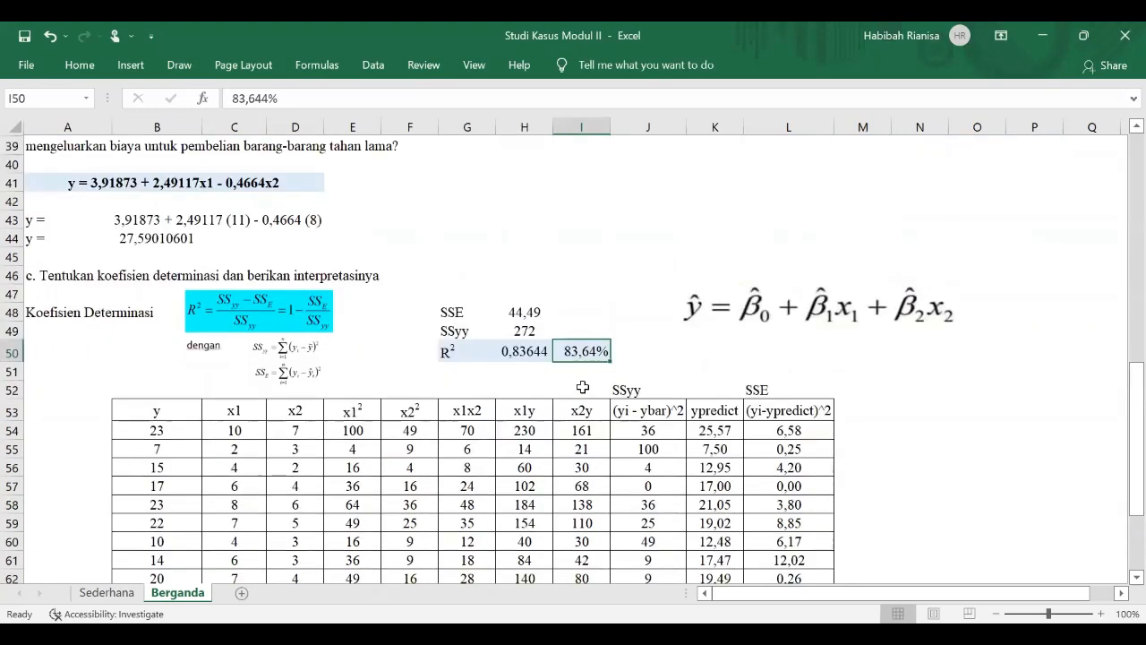